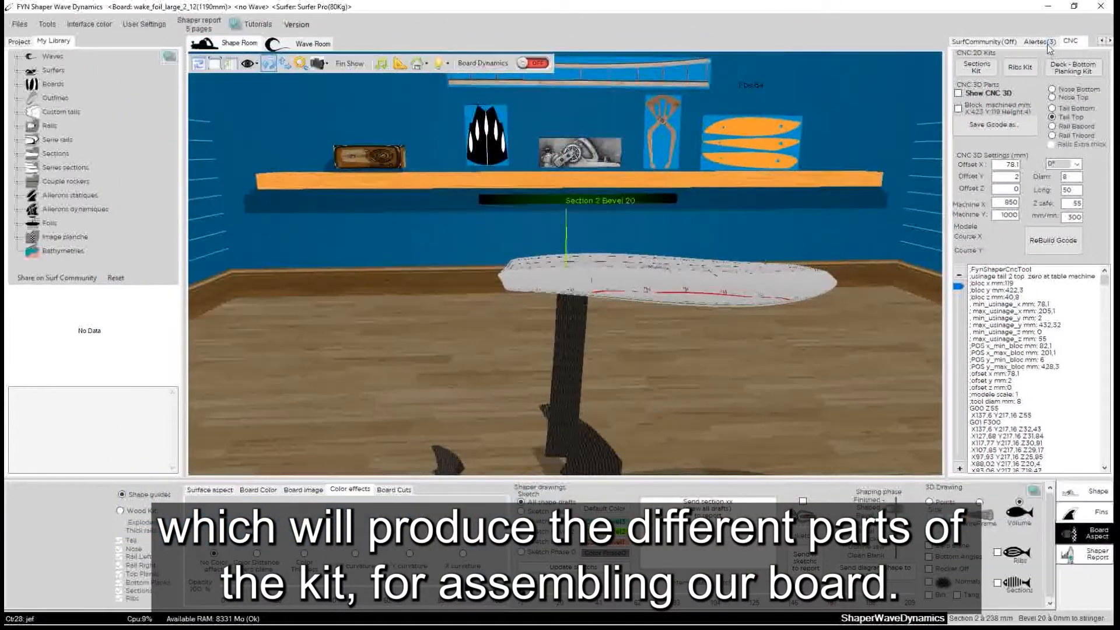
Colour the wake foil board by thickness using the Color Thickness effect.
left_click_drag(462, 327, 850, 195)
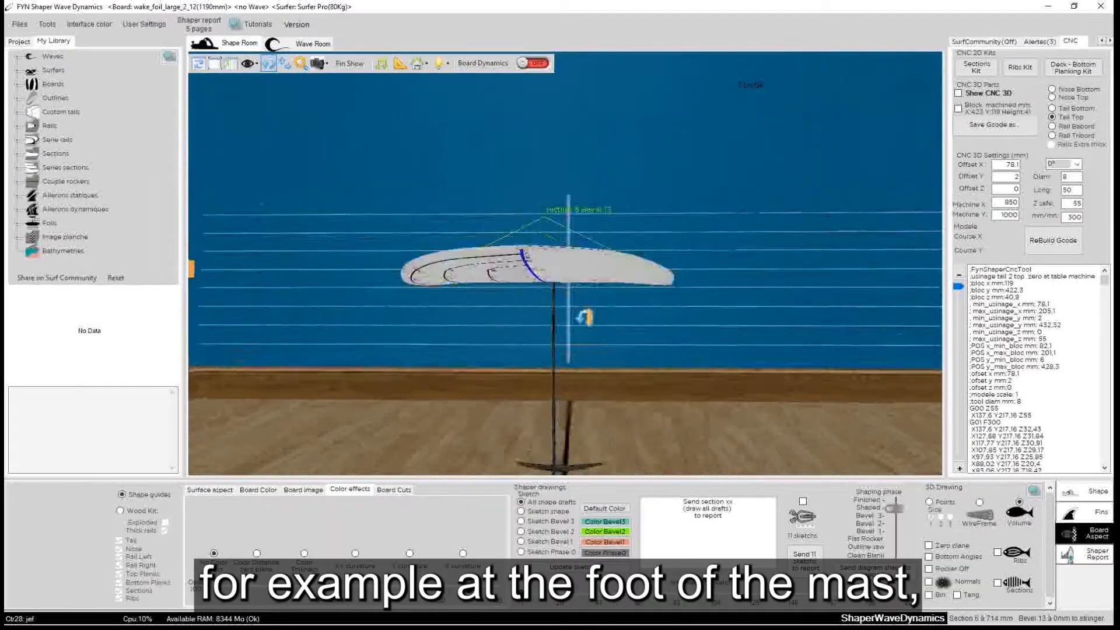
left_click_drag(379, 363, 418, 373)
left_click_drag(359, 349, 484, 183)
left_click_drag(713, 248, 708, 439)
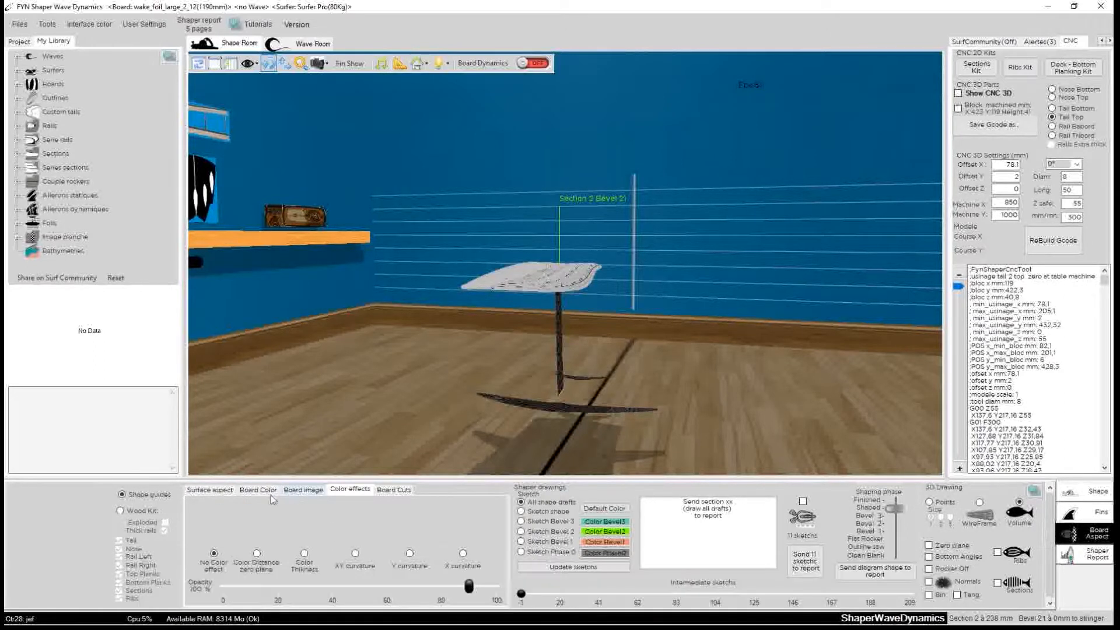
left_click(303, 491)
left_click(337, 493)
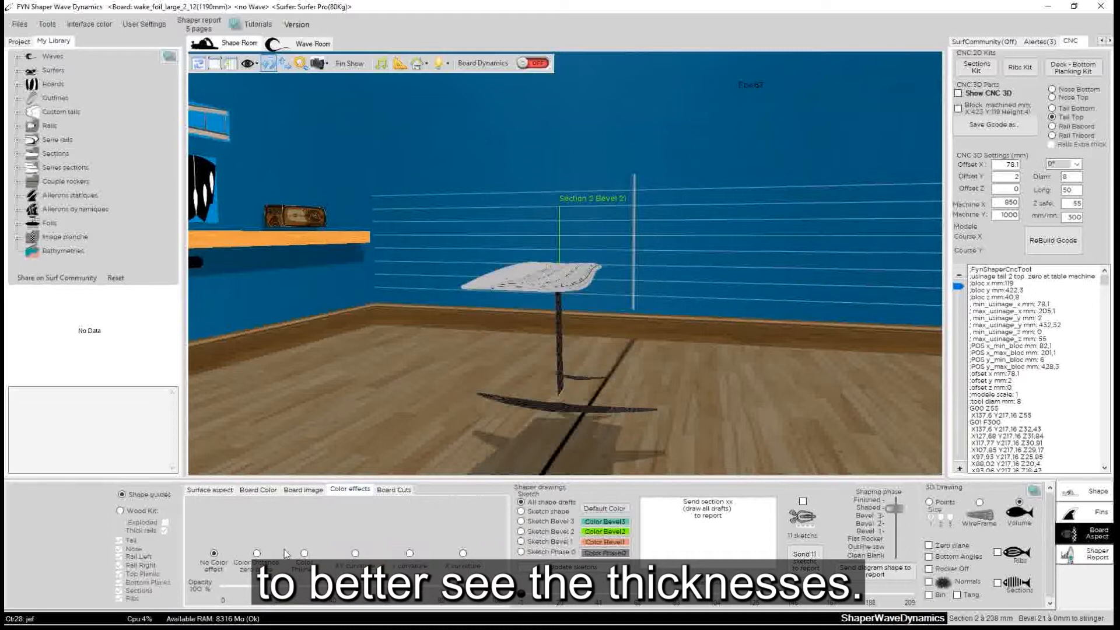
left_click(304, 554)
Hide the shape room objects and the foil so that only the board is displayed.
left_click_drag(641, 335, 238, 430)
scroll(548, 315, "up", 4)
left_click_drag(809, 351, 558, 385)
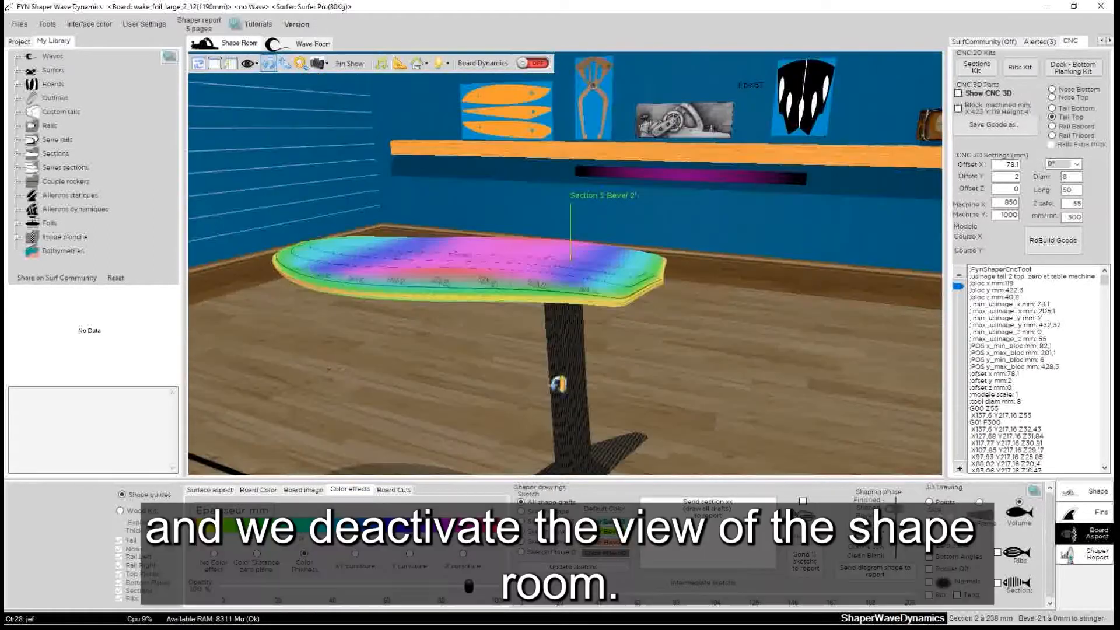
left_click(426, 65)
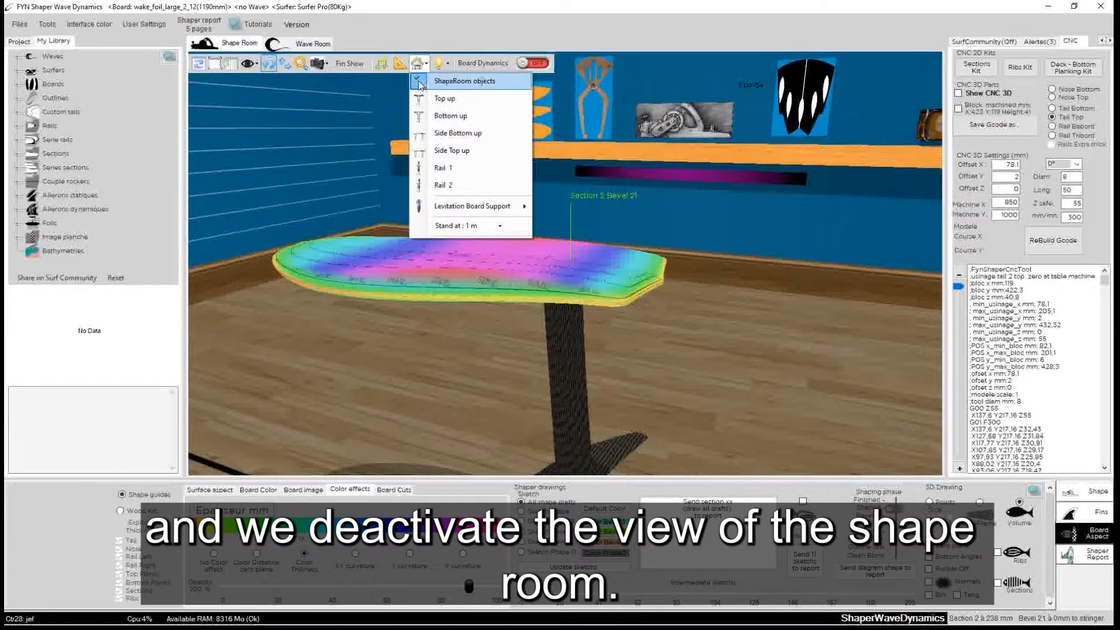
left_click(420, 82)
left_click_drag(419, 98, 419, 250)
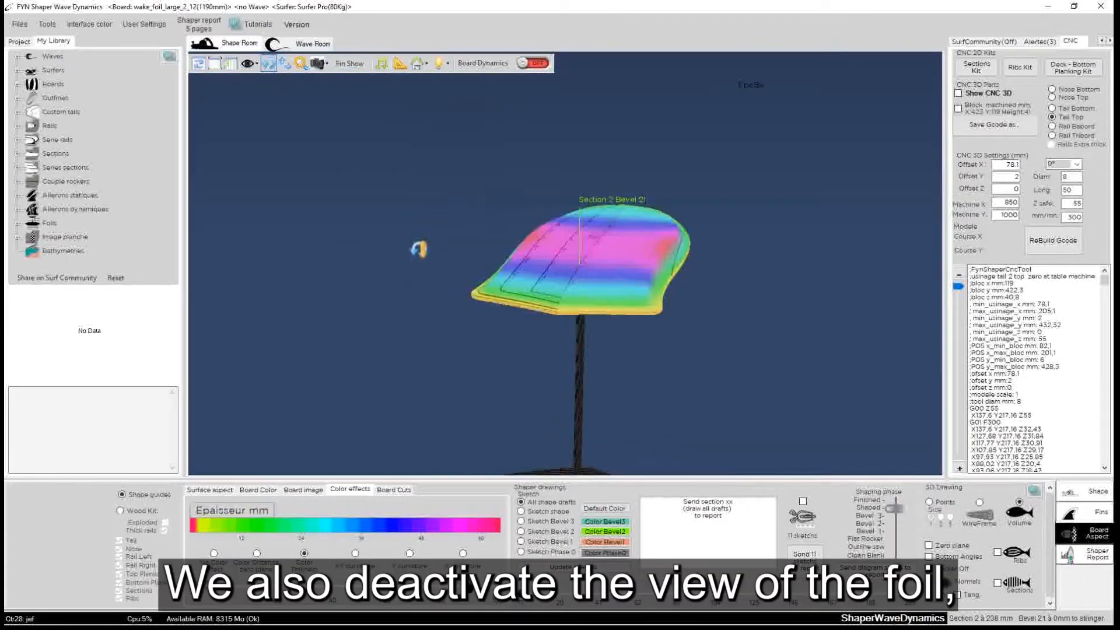
left_click(347, 64)
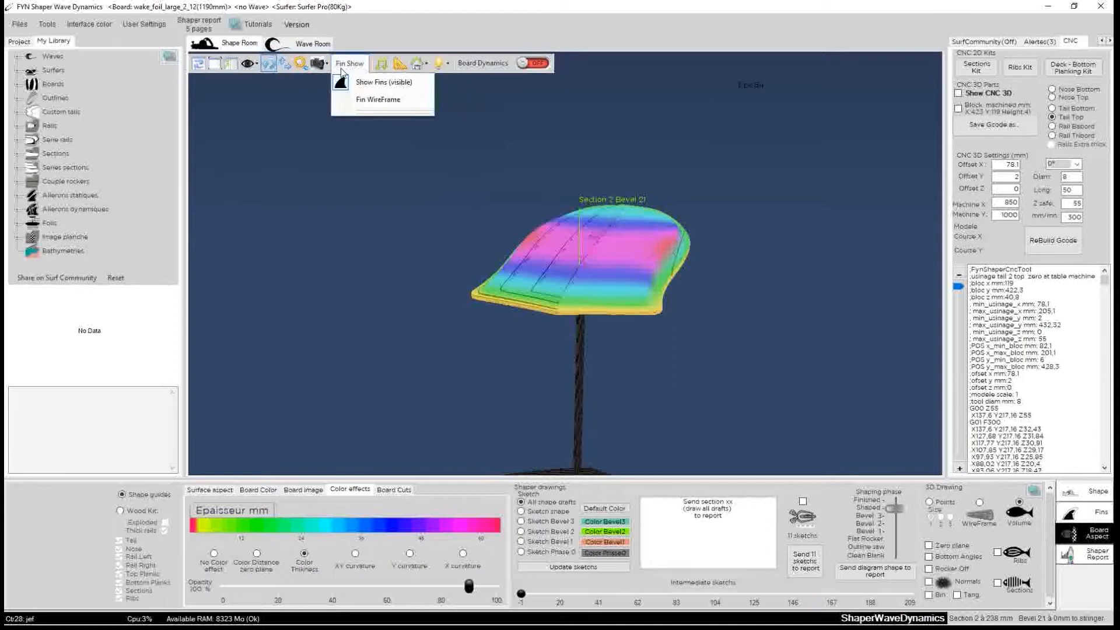
left_click(367, 87)
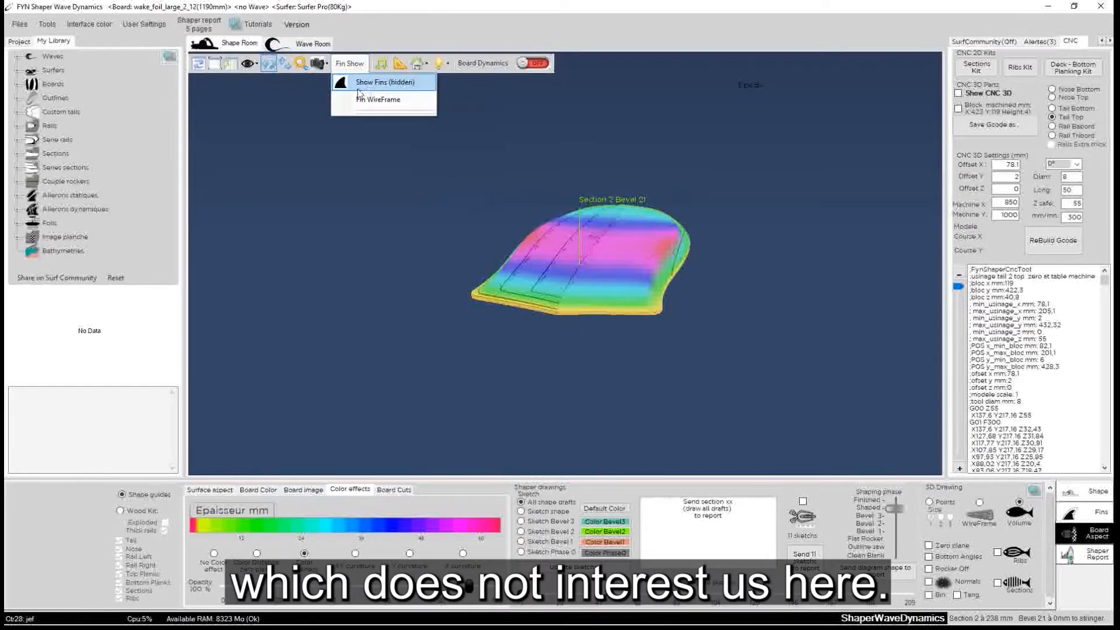
Examine the thickness-coloured board from several angles, including its step rail, nose, tail and underside.
scroll(751, 227, "down", 3)
left_click_drag(779, 282, 647, 278)
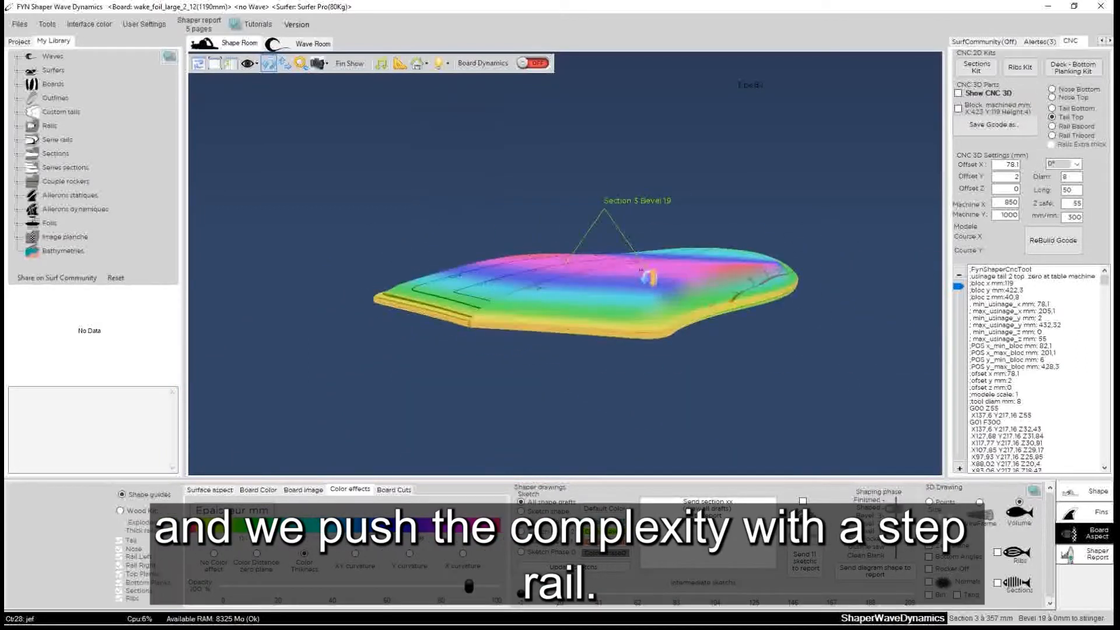
left_click_drag(767, 284, 808, 319)
left_click_drag(366, 249, 595, 258)
left_click_drag(640, 337, 601, 347)
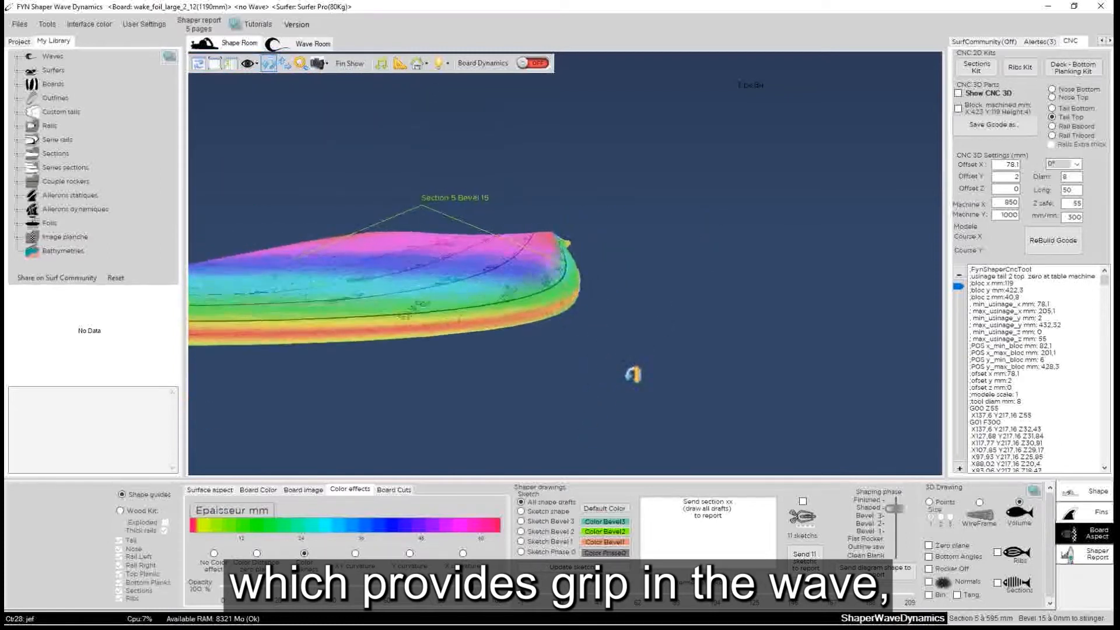
left_click_drag(778, 257, 691, 358)
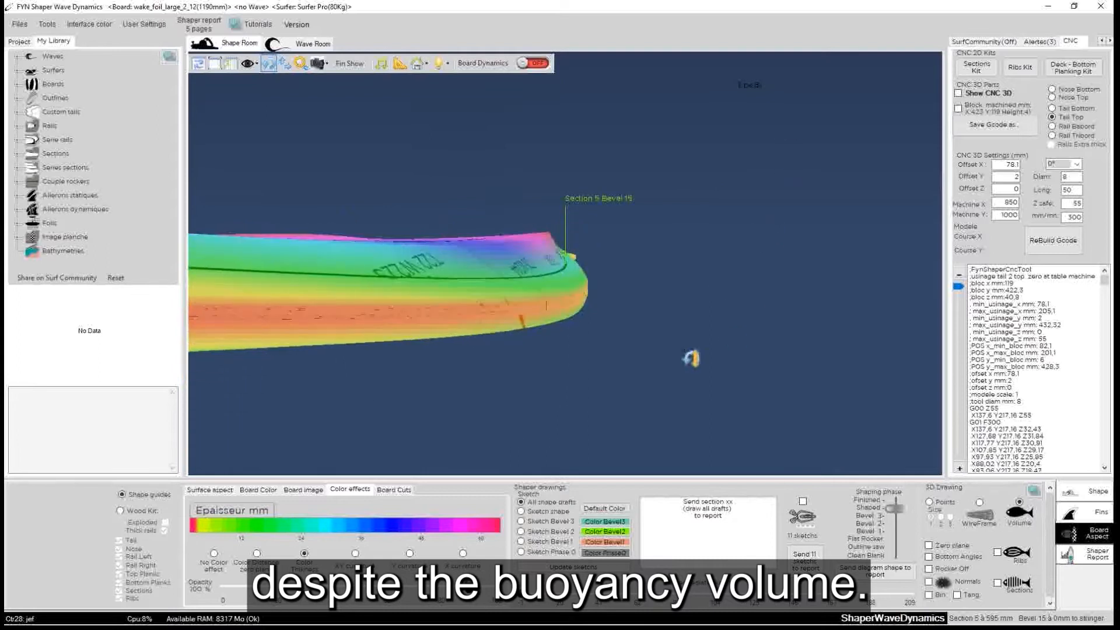
left_click_drag(604, 267, 464, 180)
left_click_drag(644, 347, 706, 402)
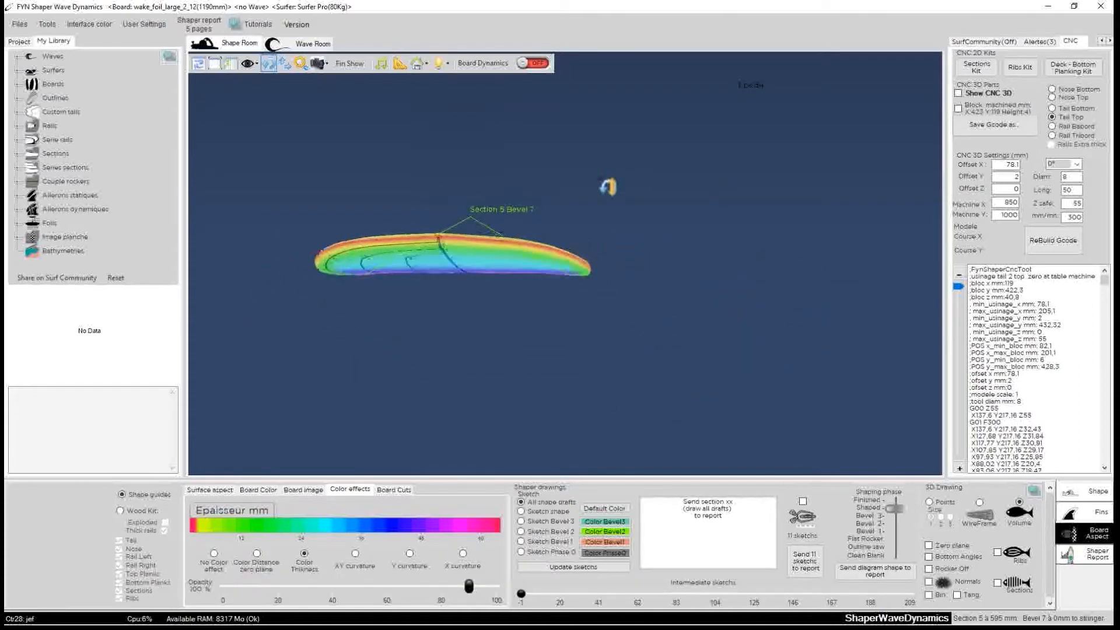
left_click_drag(607, 187, 337, 368)
left_click_drag(733, 232, 700, 260)
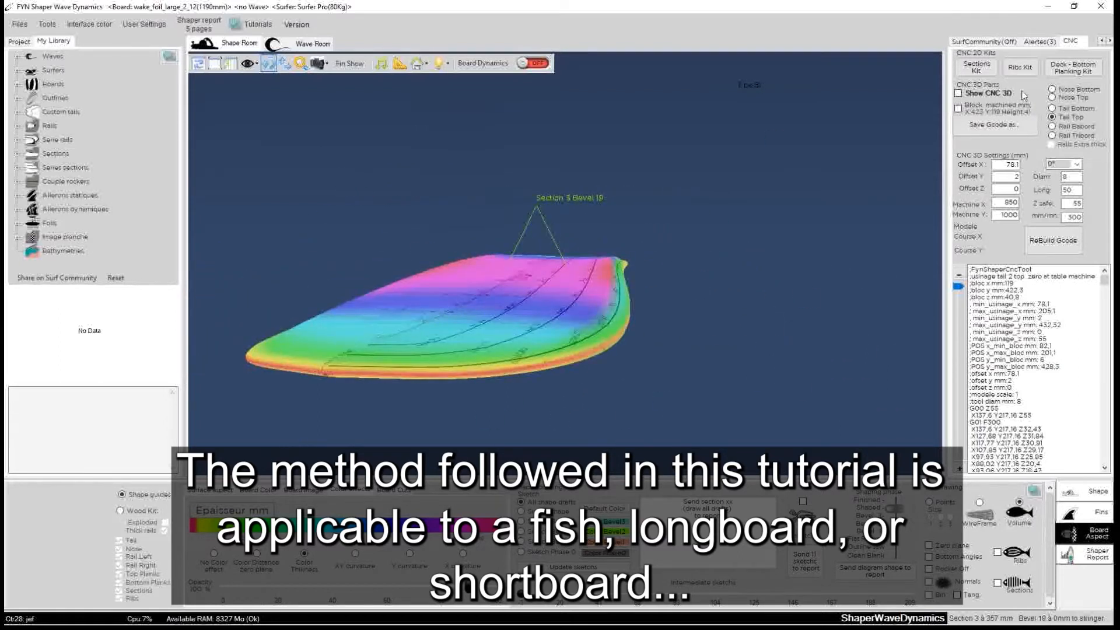
Open the board's size configuration to check its length, width and volume.
left_click(991, 43)
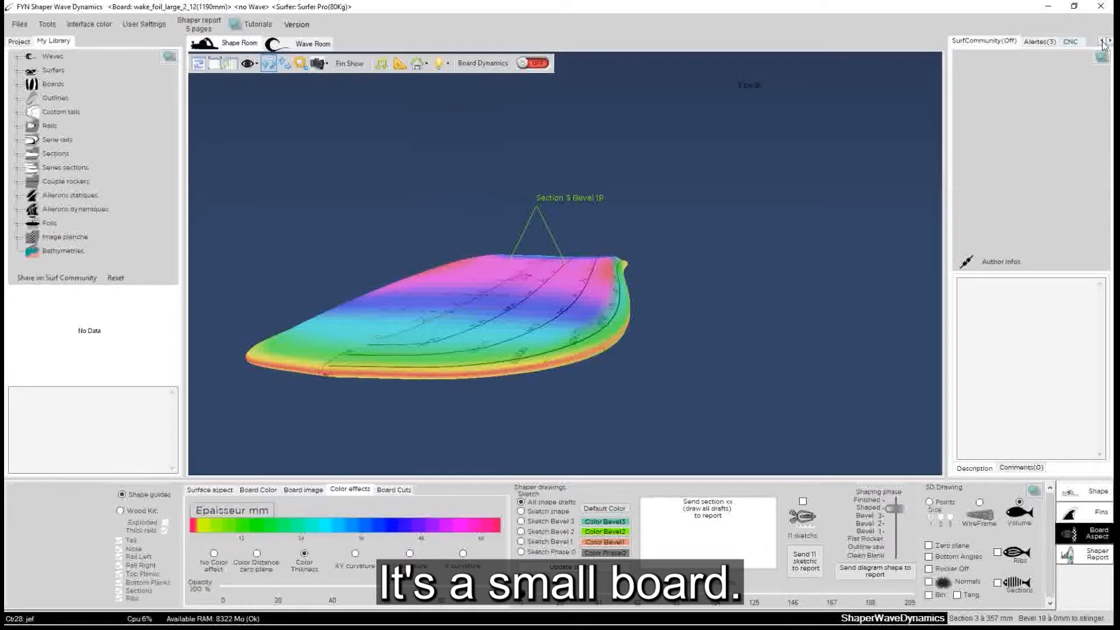
left_click(1102, 42)
left_click(969, 42)
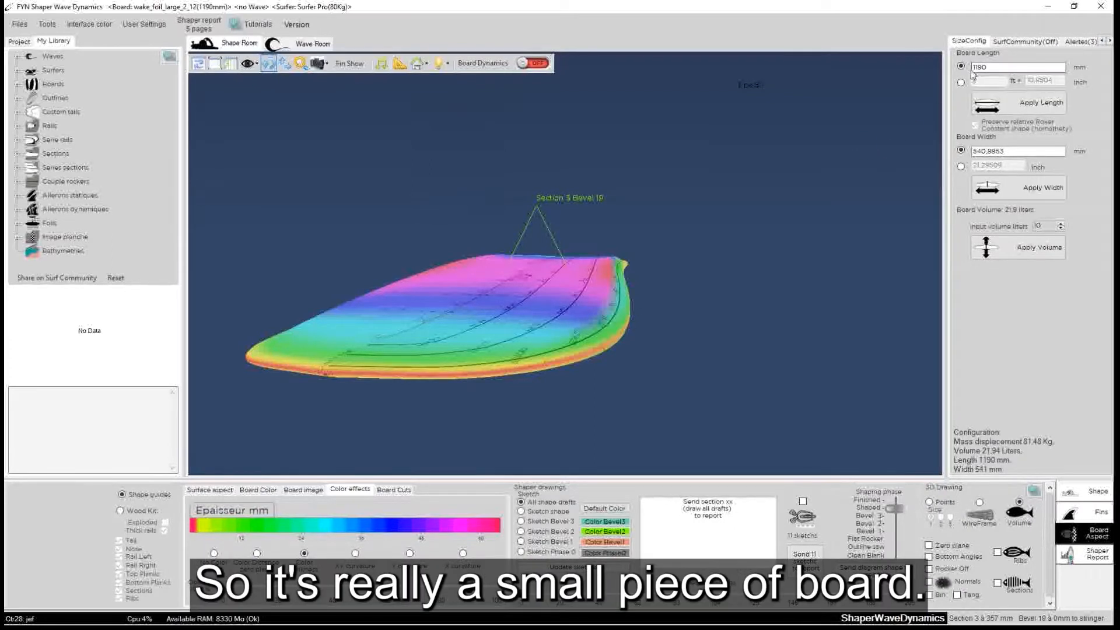
left_click_drag(862, 168, 432, 403)
left_click_drag(672, 360, 670, 242)
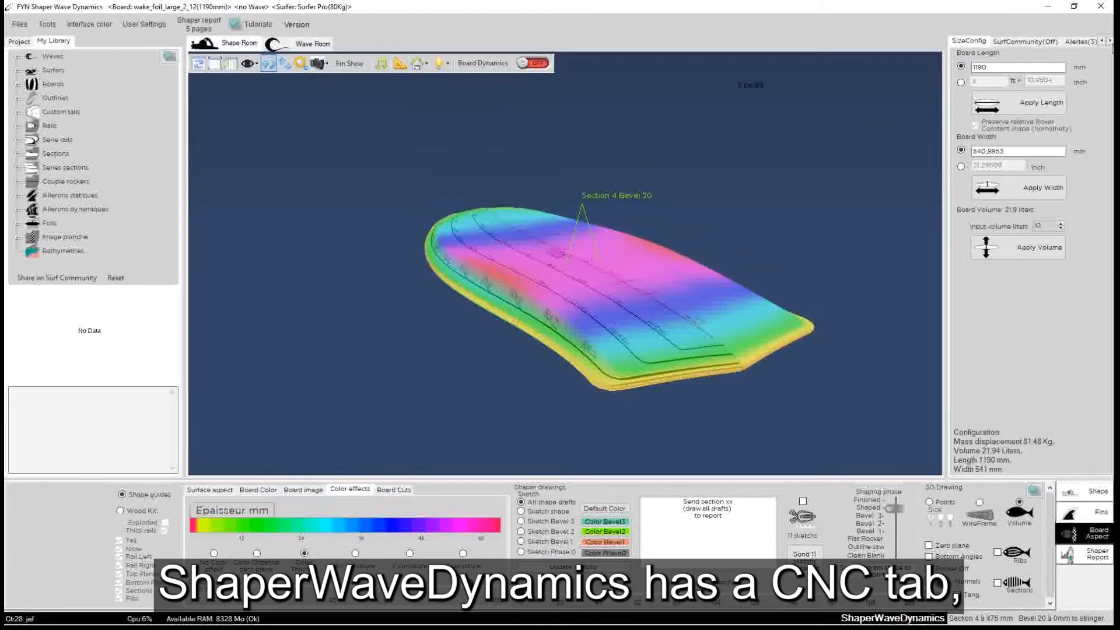
Bring up the CNC settings and switch the board display from shape guides to the wood kit.
left_click(1070, 42)
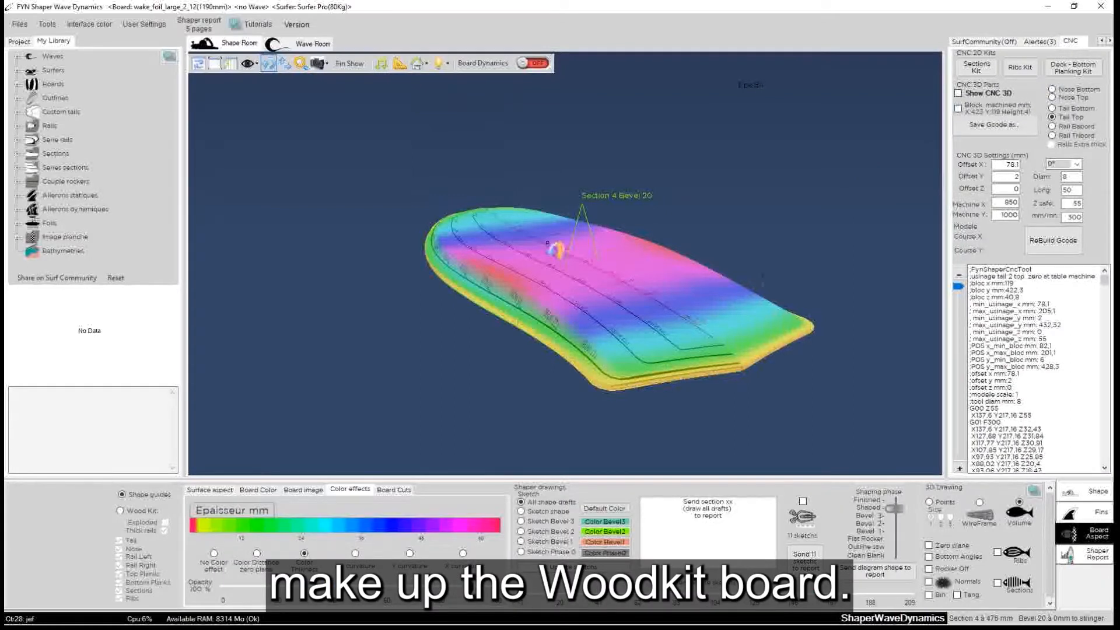
left_click_drag(597, 274, 720, 225)
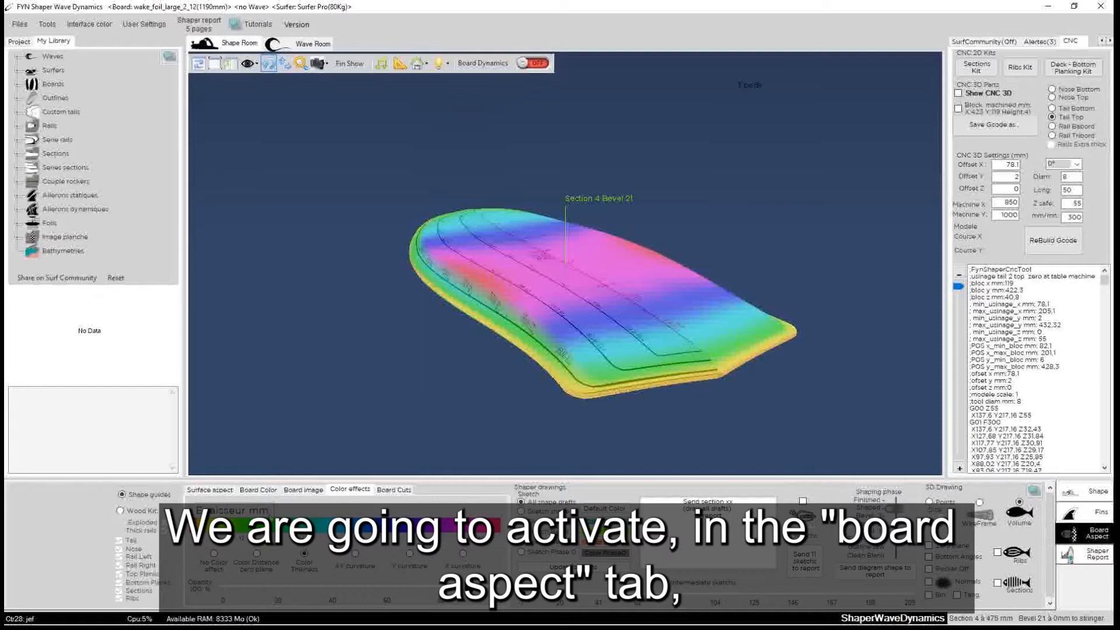
left_click(121, 511)
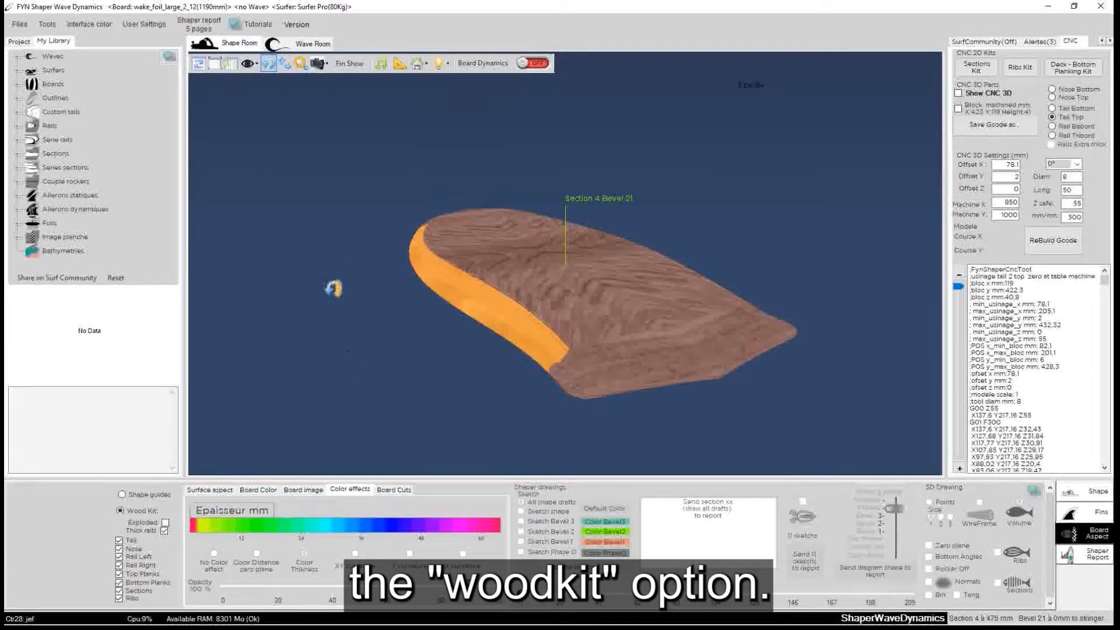
left_click_drag(333, 288, 628, 370)
left_click_drag(360, 371, 765, 363)
left_click_drag(326, 268, 423, 261)
left_click_drag(391, 214, 866, 201)
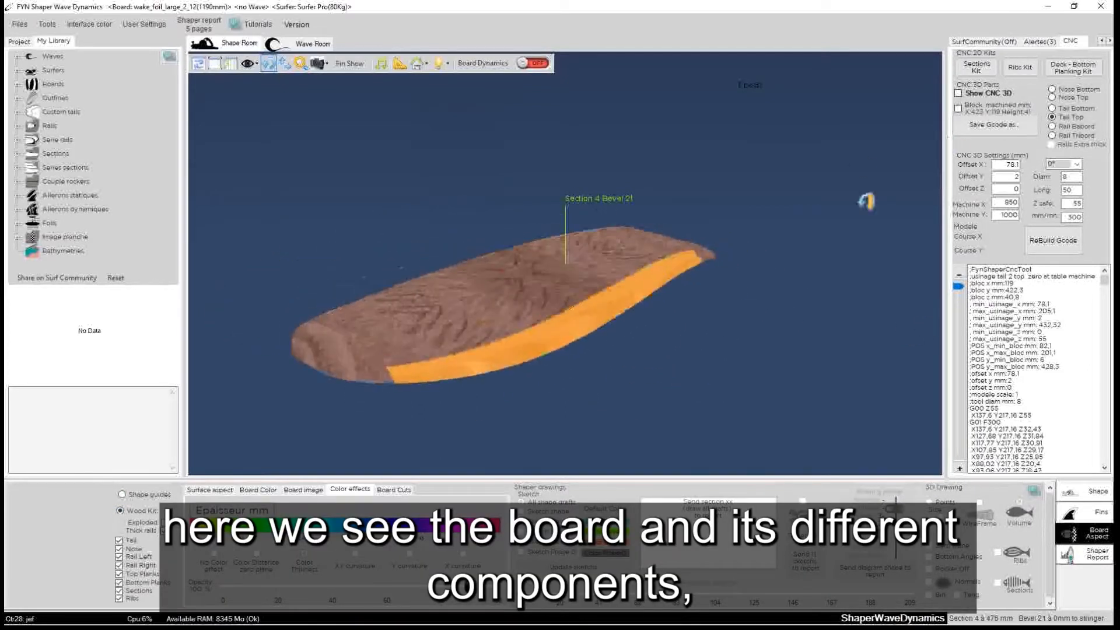
left_click_drag(364, 419, 462, 165)
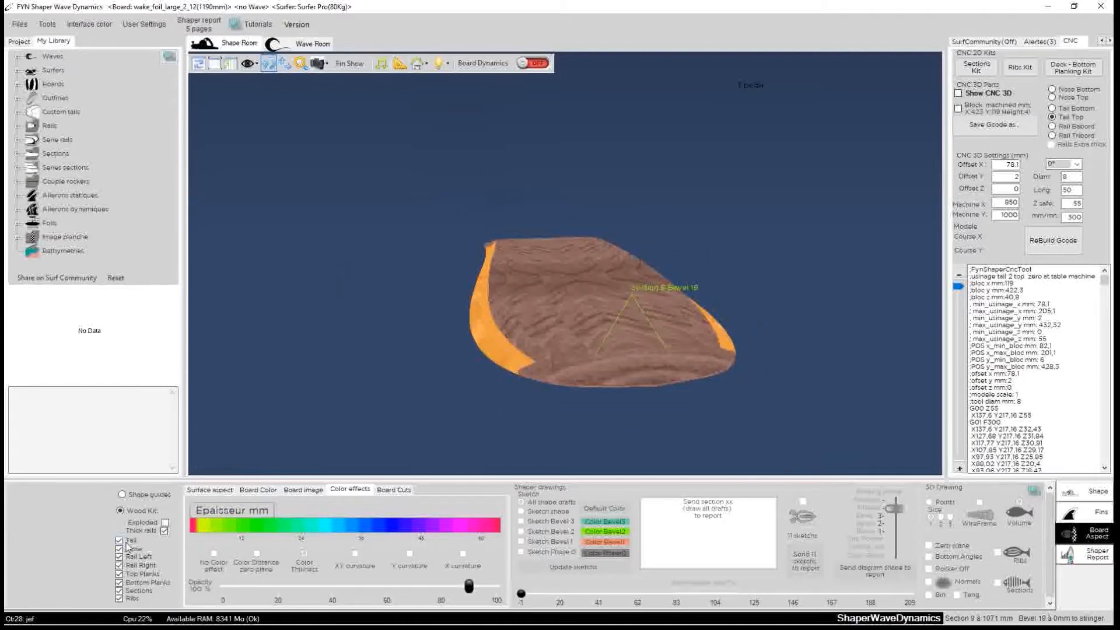
Hide all wood kit components: tail, nose, both rails, top and bottom planks, sections and ribs.
left_click_drag(254, 423, 640, 428)
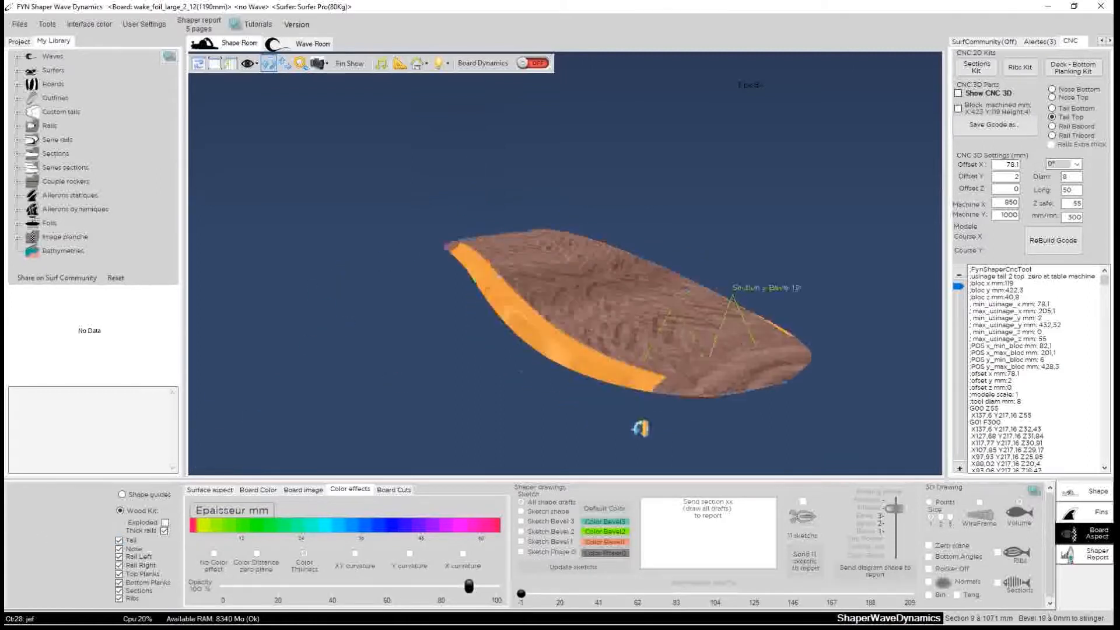
left_click(120, 548)
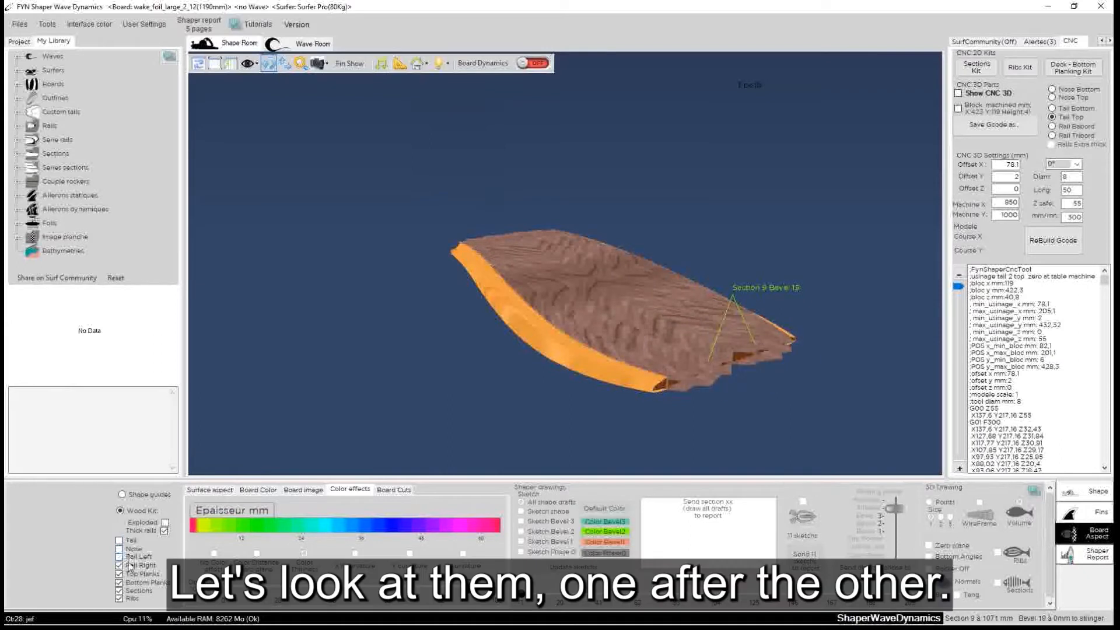
left_click(130, 565)
left_click(133, 582)
left_click(134, 591)
left_click(135, 599)
left_click_drag(652, 182, 385, 338)
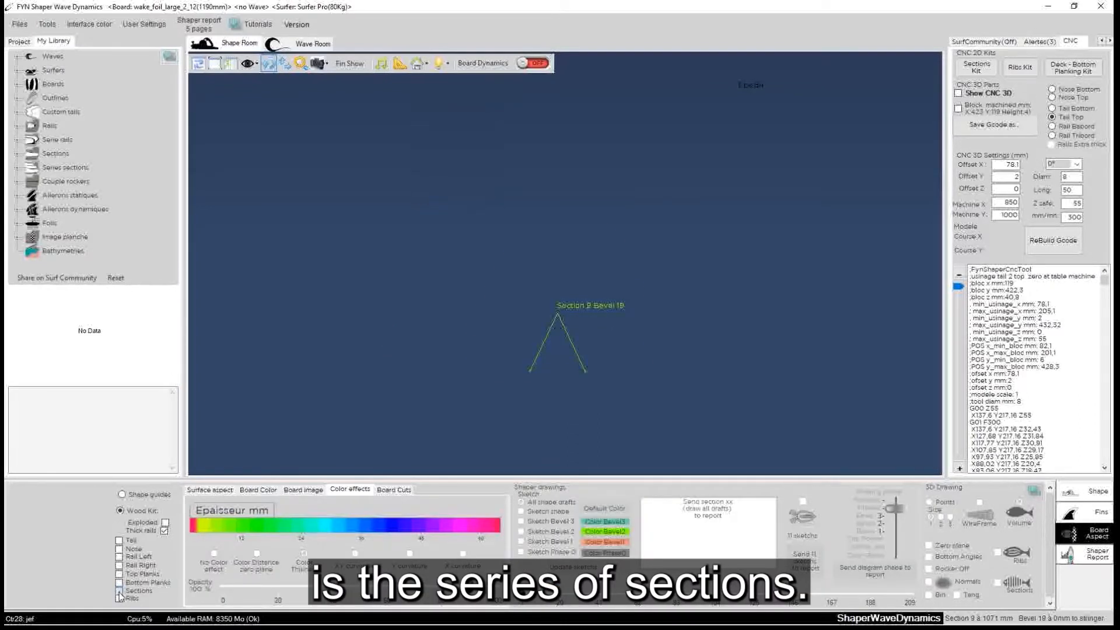
Show the wood kit's sections and ribs again, leaving the other components hidden.
left_click(119, 590)
left_click_drag(358, 395, 290, 402)
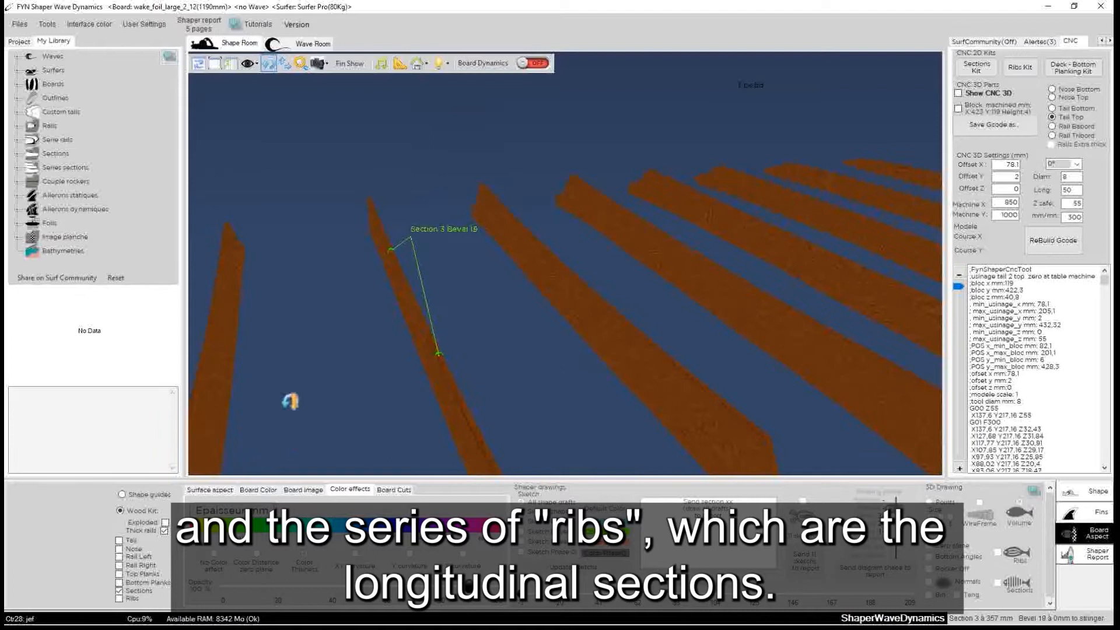
left_click(119, 599)
left_click_drag(379, 379, 200, 176)
left_click_drag(767, 380, 612, 340)
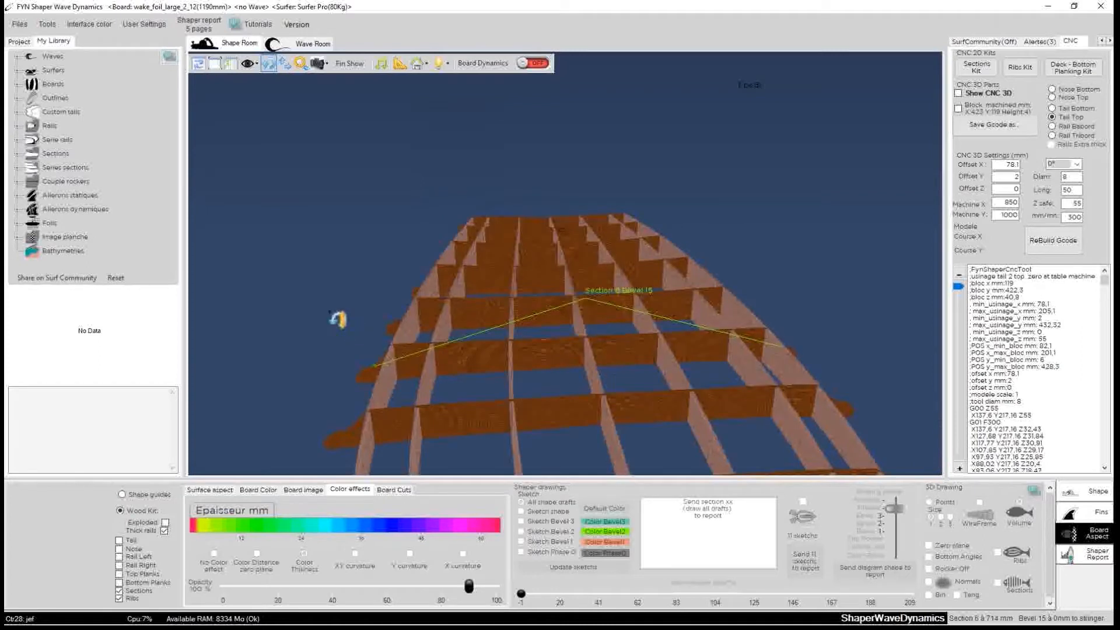
Examine the interlocking grid of sections and ribs closely from several angles.
left_click_drag(866, 295, 404, 358)
left_click_drag(327, 331, 819, 359)
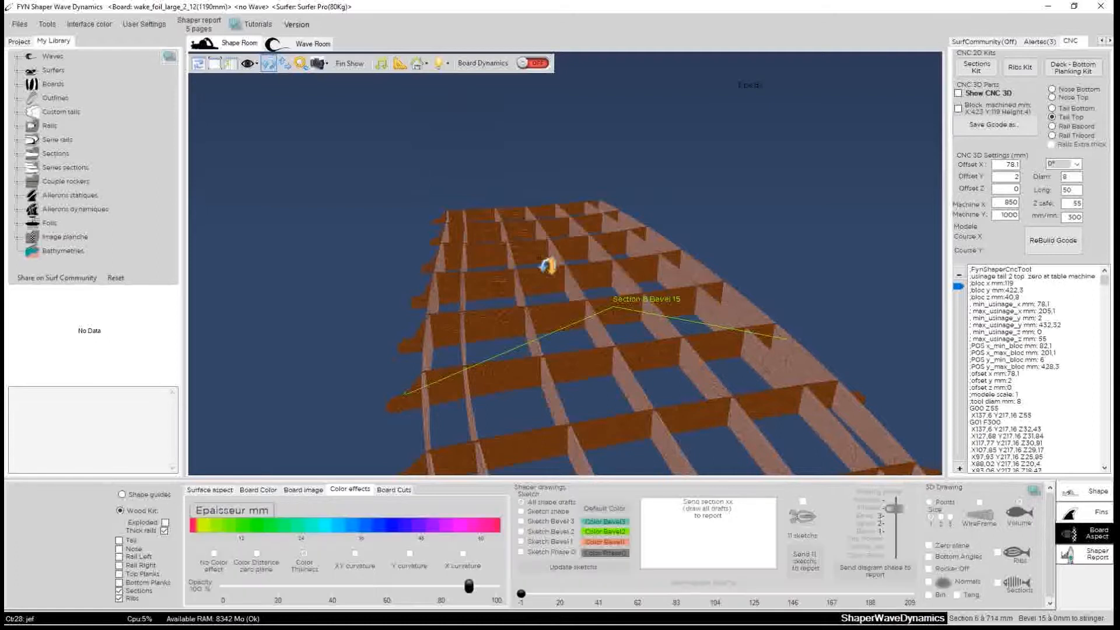
left_click_drag(722, 289, 864, 353)
mouse_move(512, 393)
left_mouse_down()
mouse_move(392, 358)
mouse_move(509, 380)
left_mouse_up()
left_click_drag(320, 330, 790, 281)
left_click_drag(247, 187, 500, 282)
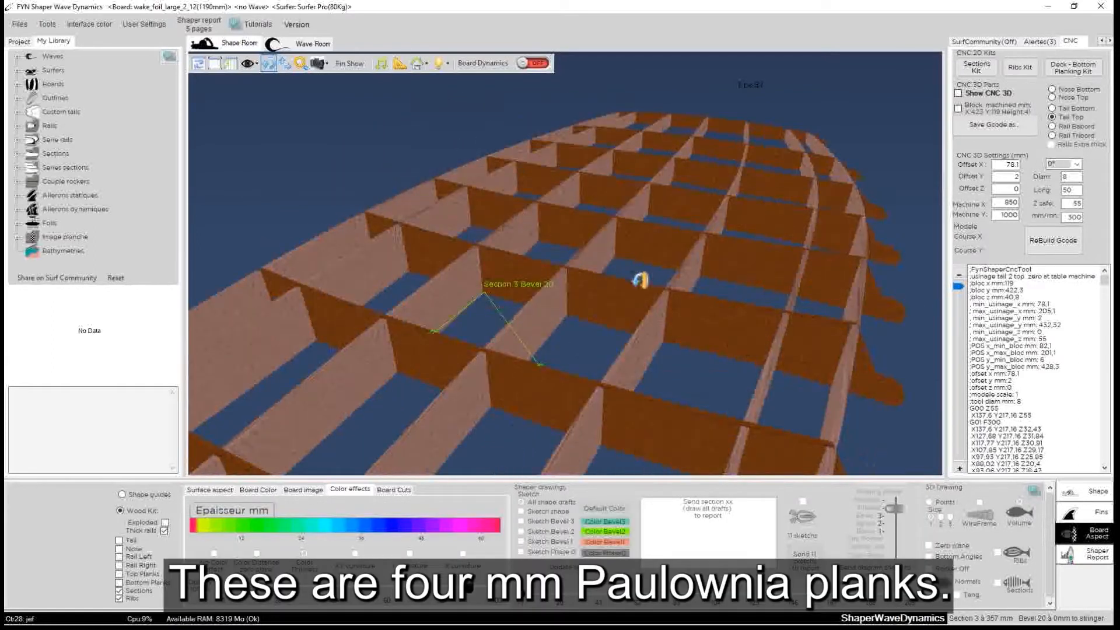
left_click_drag(642, 280, 669, 367)
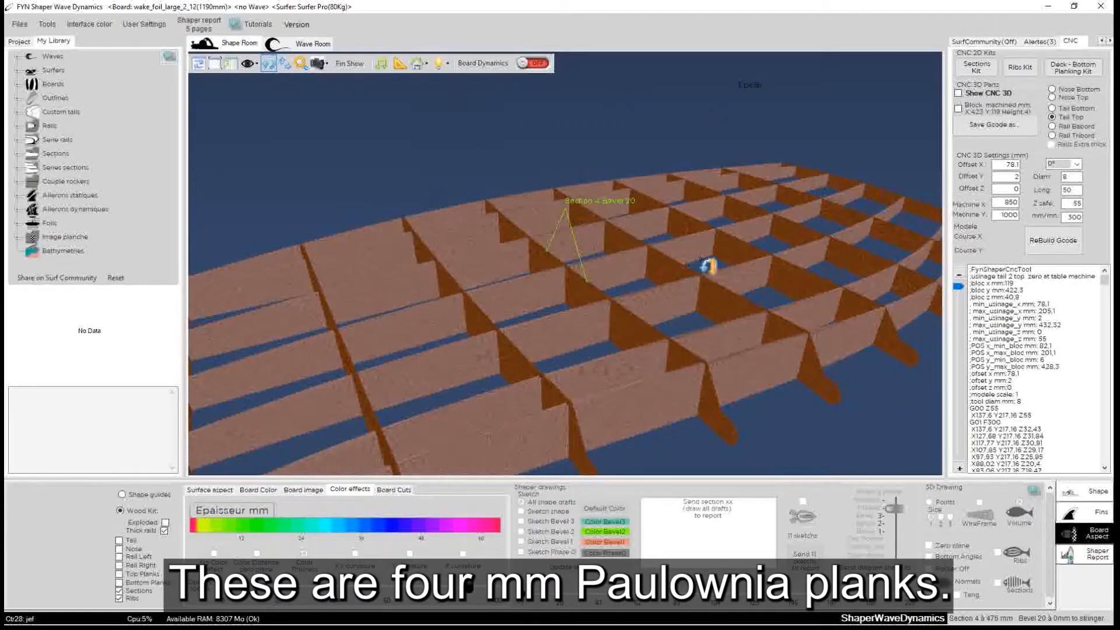
left_click_drag(707, 266, 444, 327)
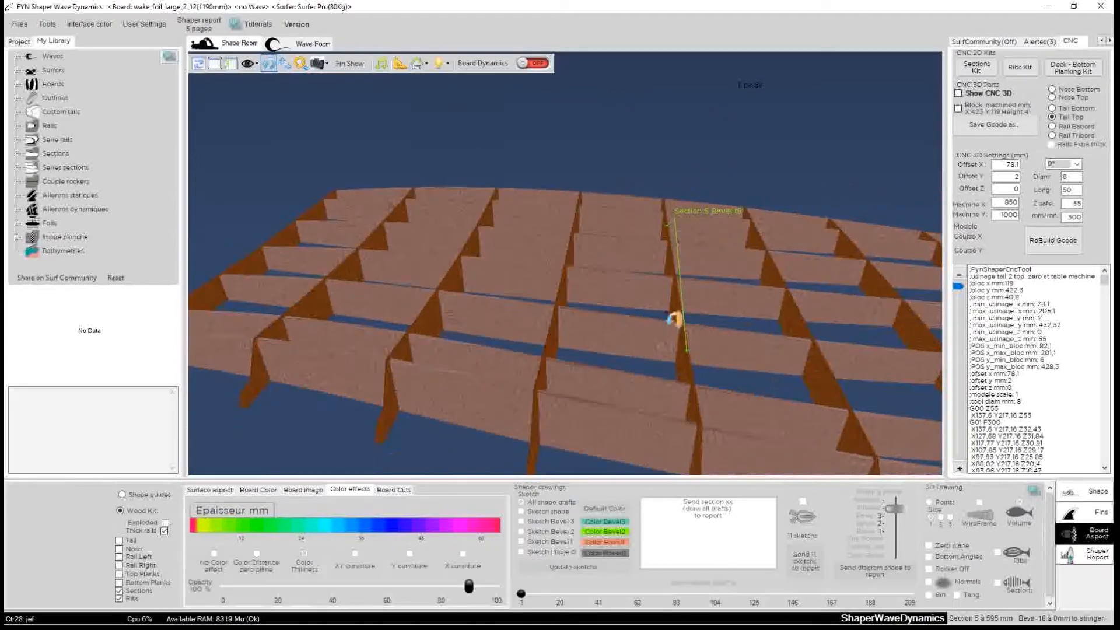
left_click_drag(673, 320, 342, 225)
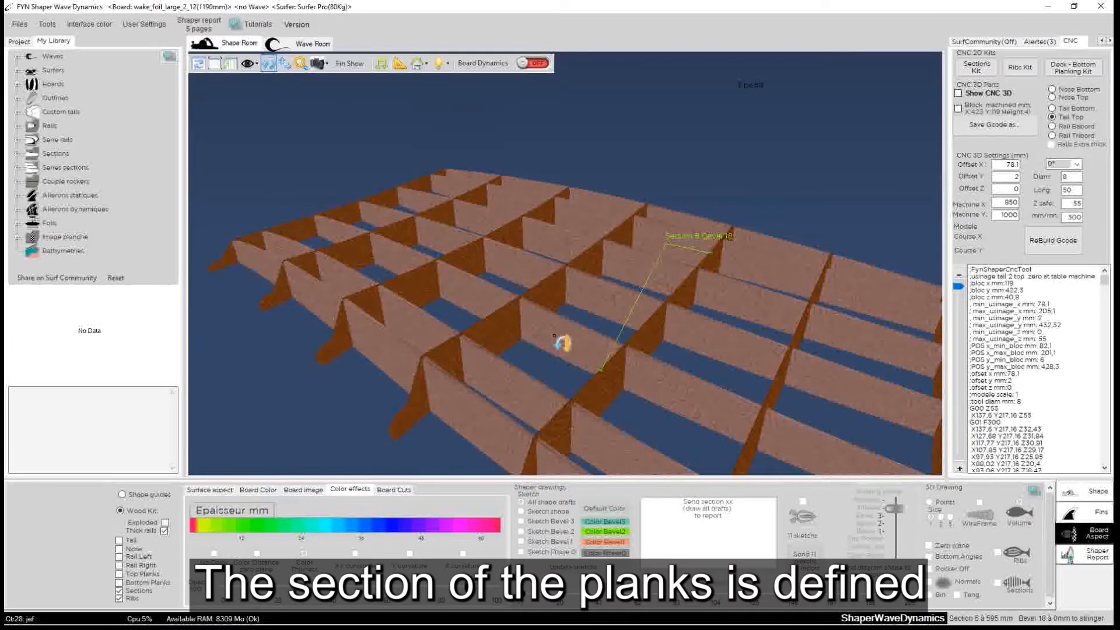
left_click_drag(615, 321, 616, 240)
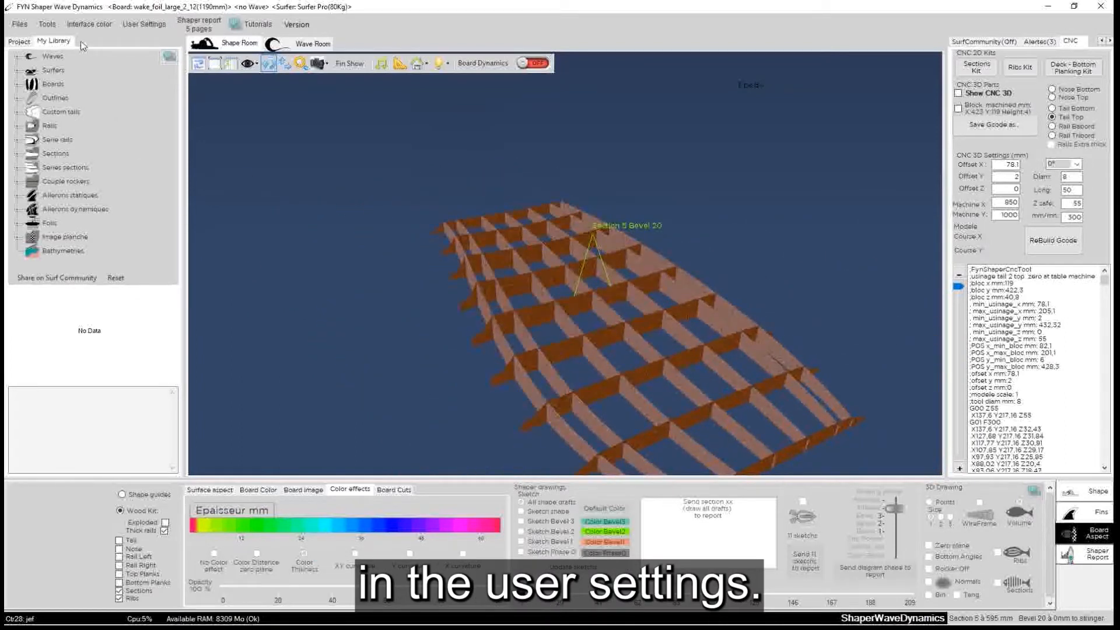
Open the user settings for wood structure and Gcode to check the section, rib and plank thicknesses.
left_click(140, 26)
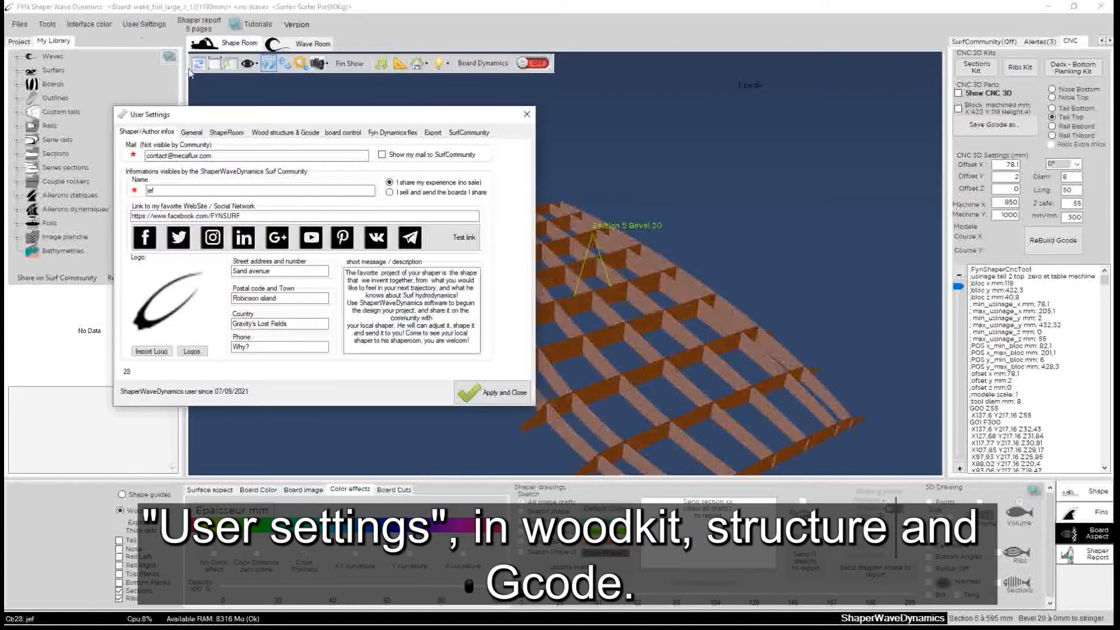
left_click(274, 133)
left_click_drag(249, 122, 786, 85)
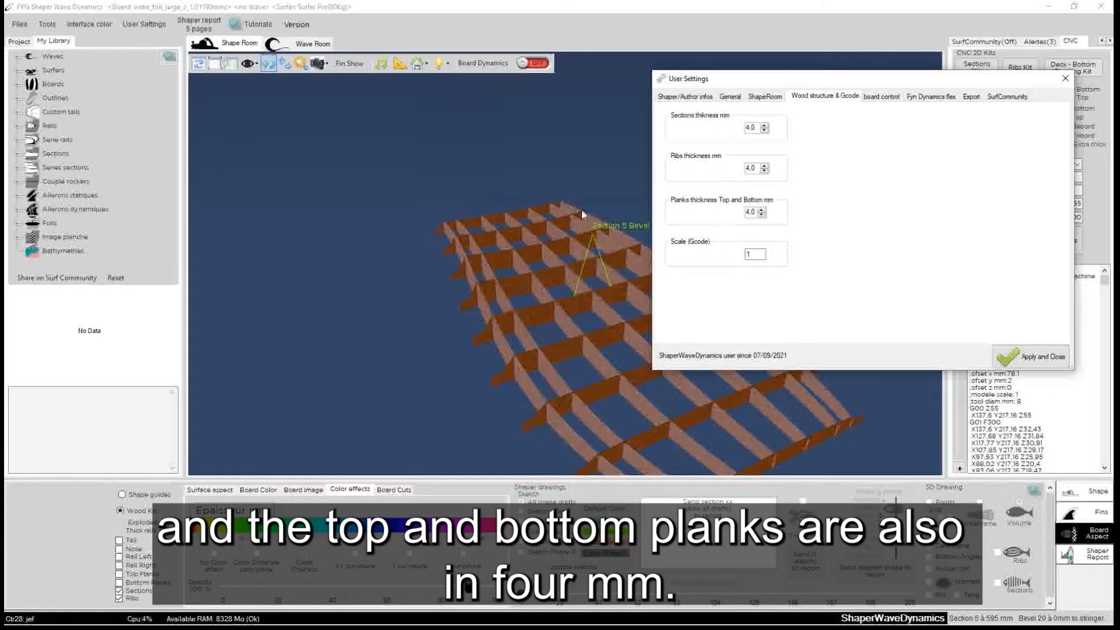
left_click_drag(788, 81, 459, 120)
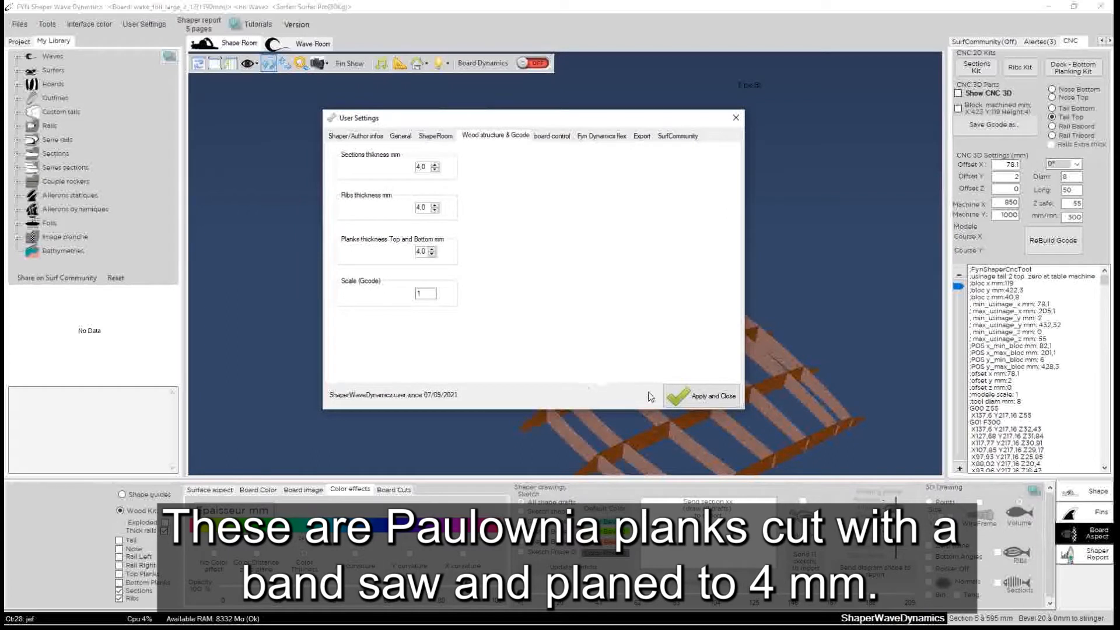
Close the user settings and examine the framework of sections and ribs up close and from several angles.
left_click(704, 396)
left_click_drag(670, 395, 672, 345)
scroll(672, 344, "up", 3)
left_click_drag(562, 395, 642, 325)
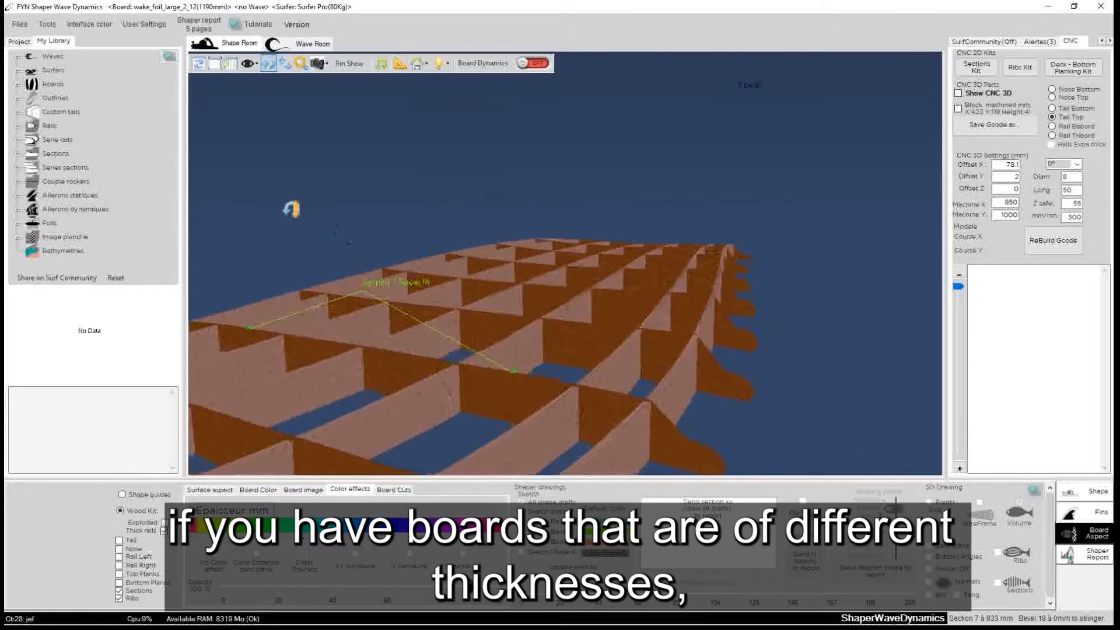
left_click_drag(292, 210, 670, 245)
left_click_drag(520, 420, 470, 395)
left_click_drag(232, 228, 418, 287)
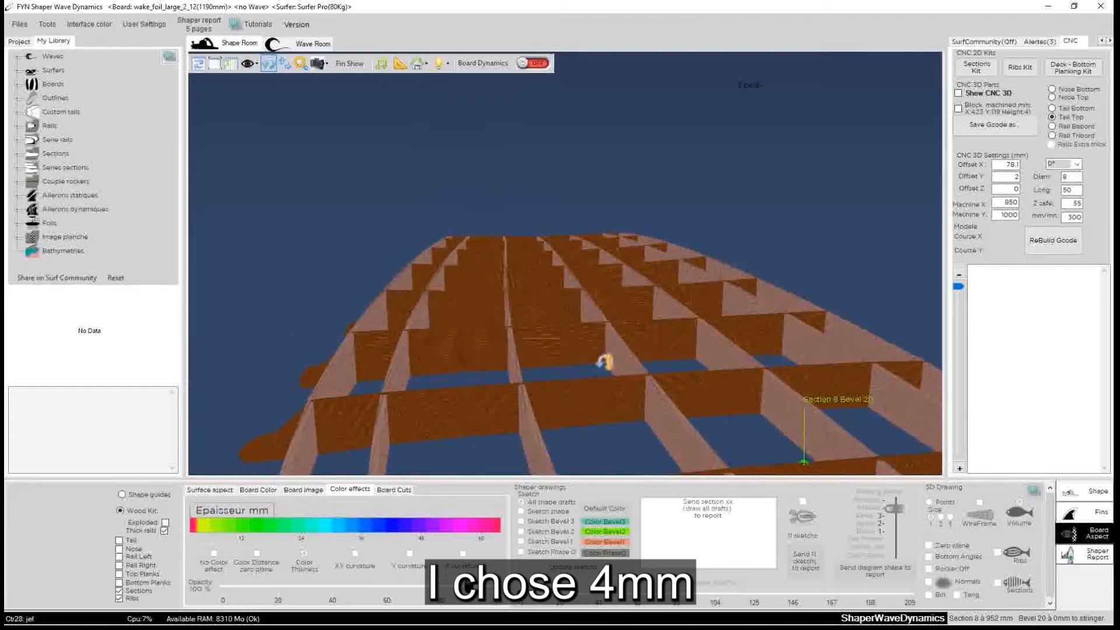
scroll(652, 389, "down", 3)
left_click_drag(847, 190, 550, 335)
left_click_drag(735, 333, 288, 380)
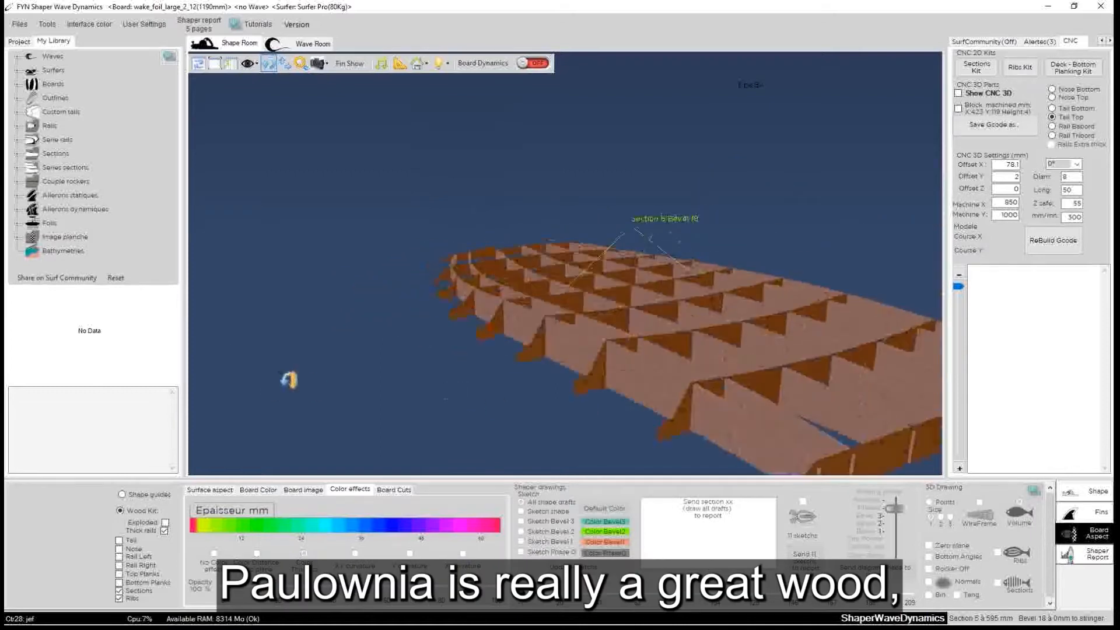
left_click_drag(643, 319, 227, 181)
left_click_drag(644, 344, 488, 338)
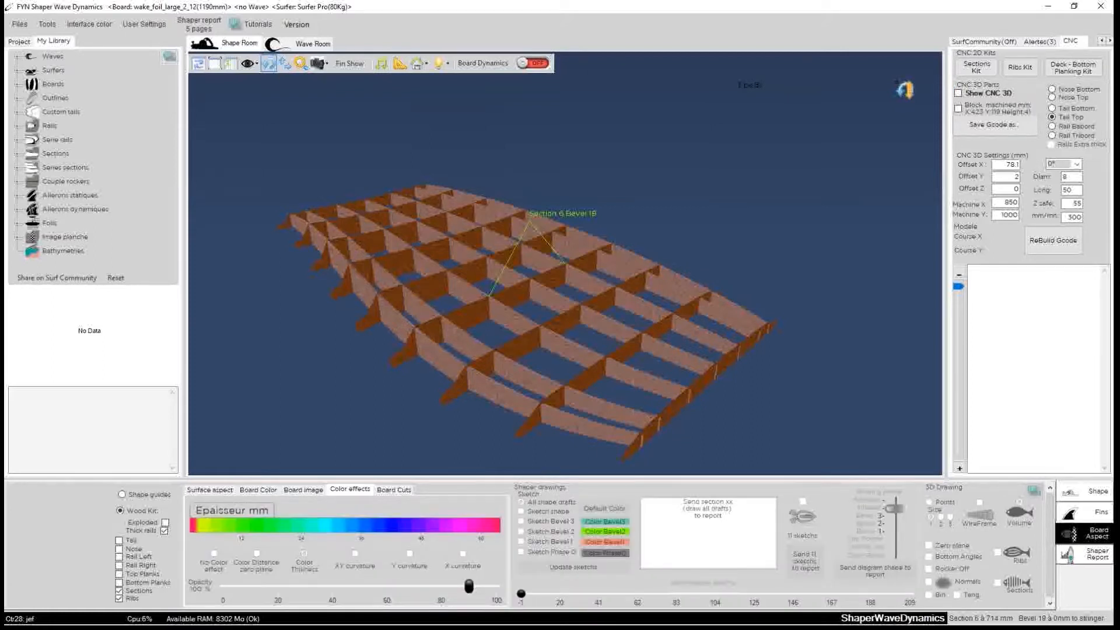
left_click_drag(904, 90, 474, 172)
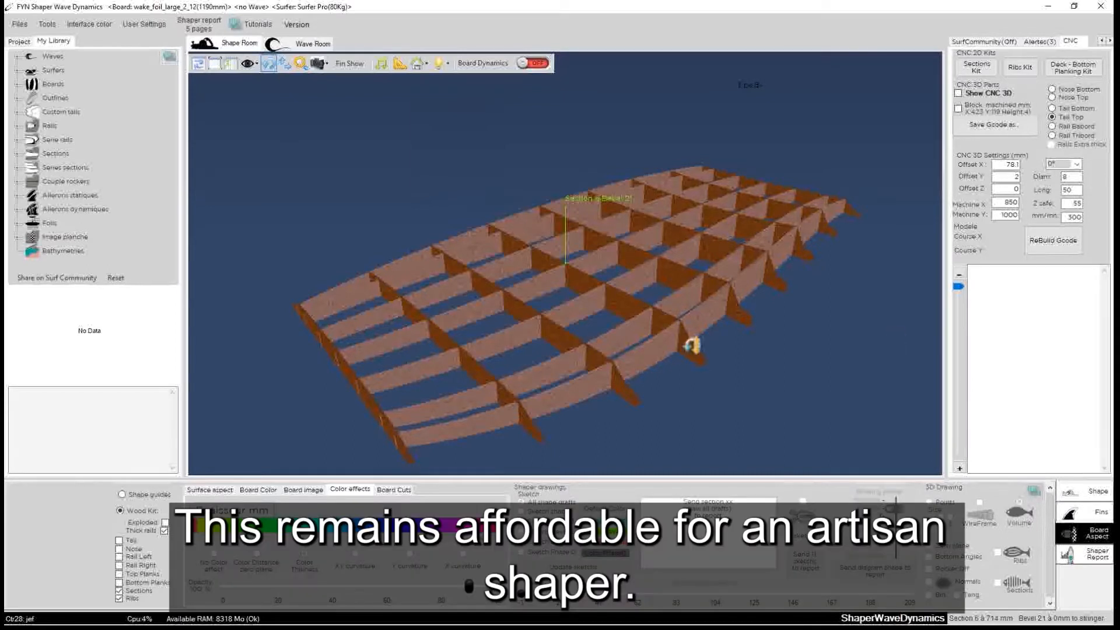
left_click_drag(657, 342, 711, 345)
left_click_drag(515, 297, 552, 363)
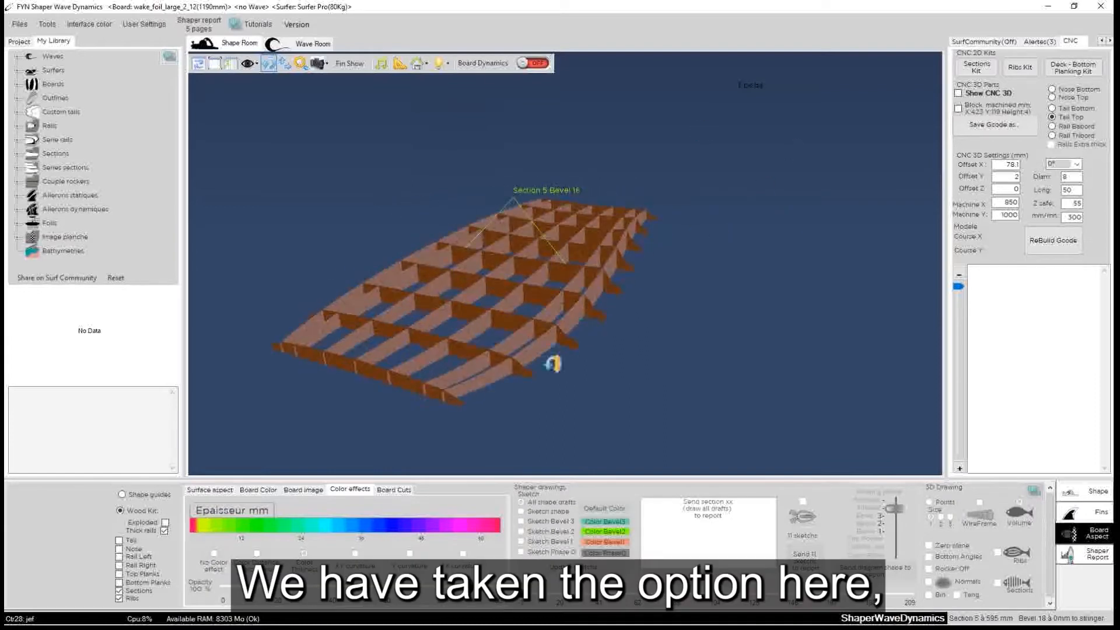
left_click_drag(411, 345, 408, 287)
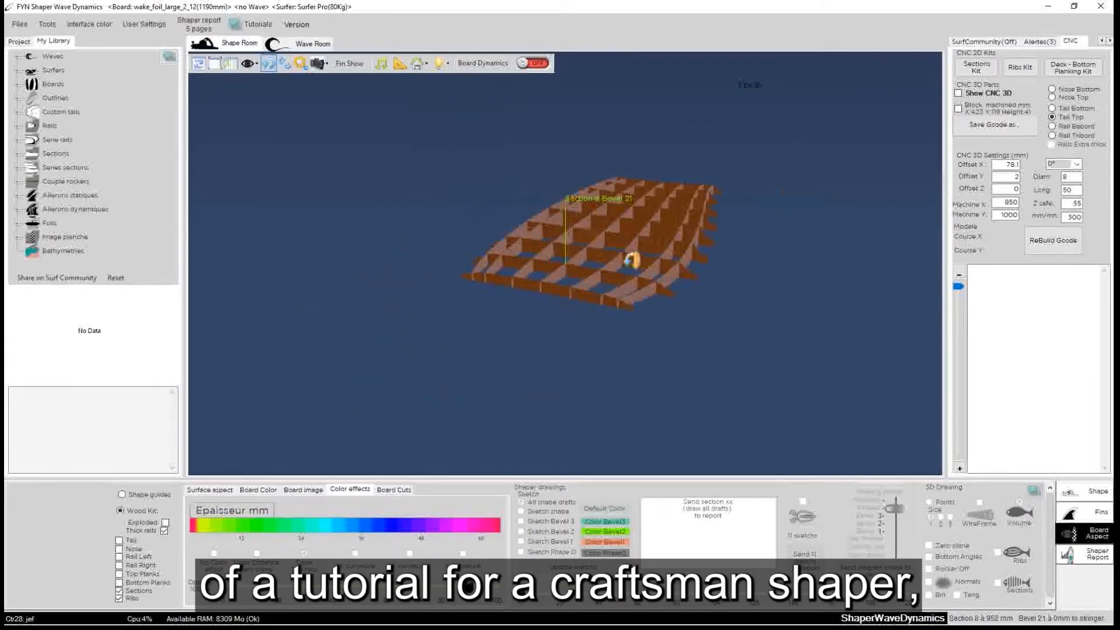
scroll(633, 257, "up", 5)
scroll(651, 213, "up", 2)
scroll(555, 224, "down", 6)
left_click_drag(555, 224, 732, 398)
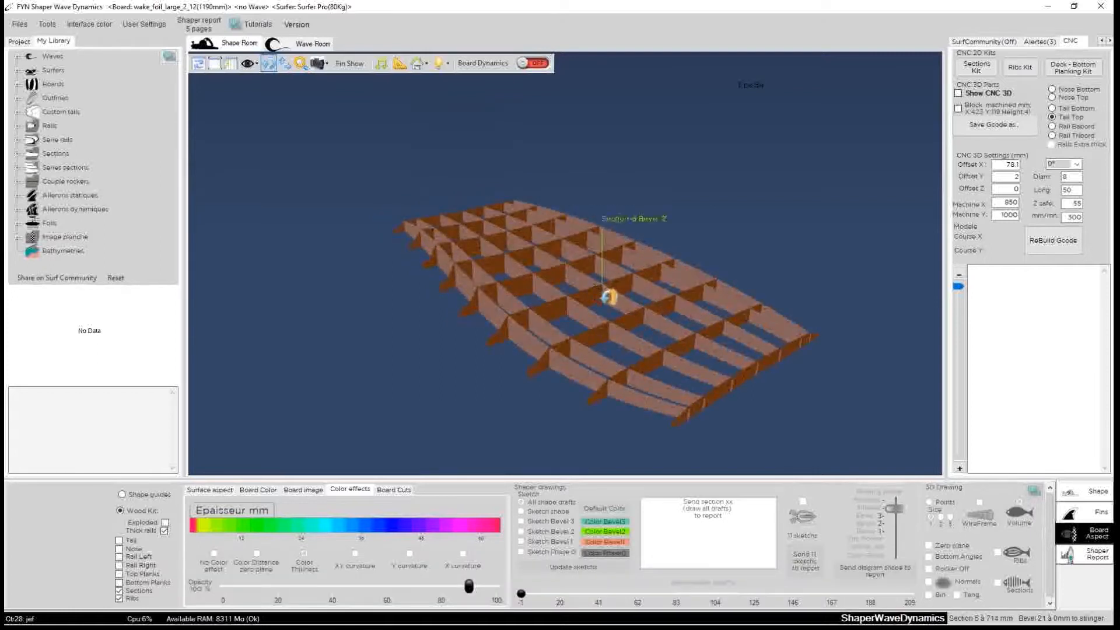
left_click_drag(733, 217, 773, 313)
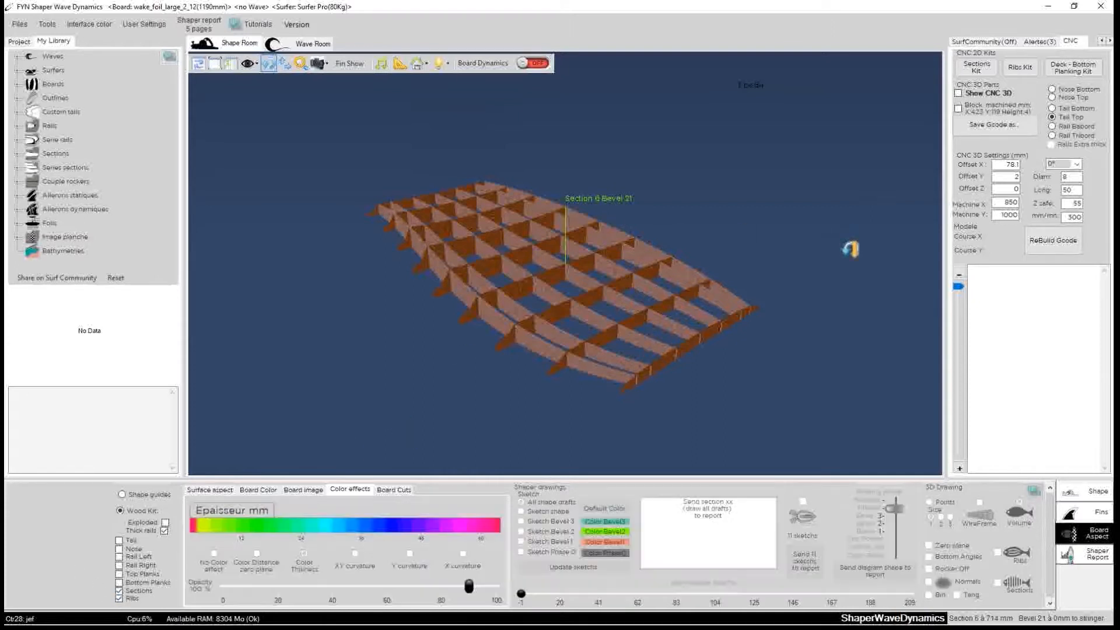
Generate the 2D CNC sections kit G-code for all sections of the board.
left_click(983, 72)
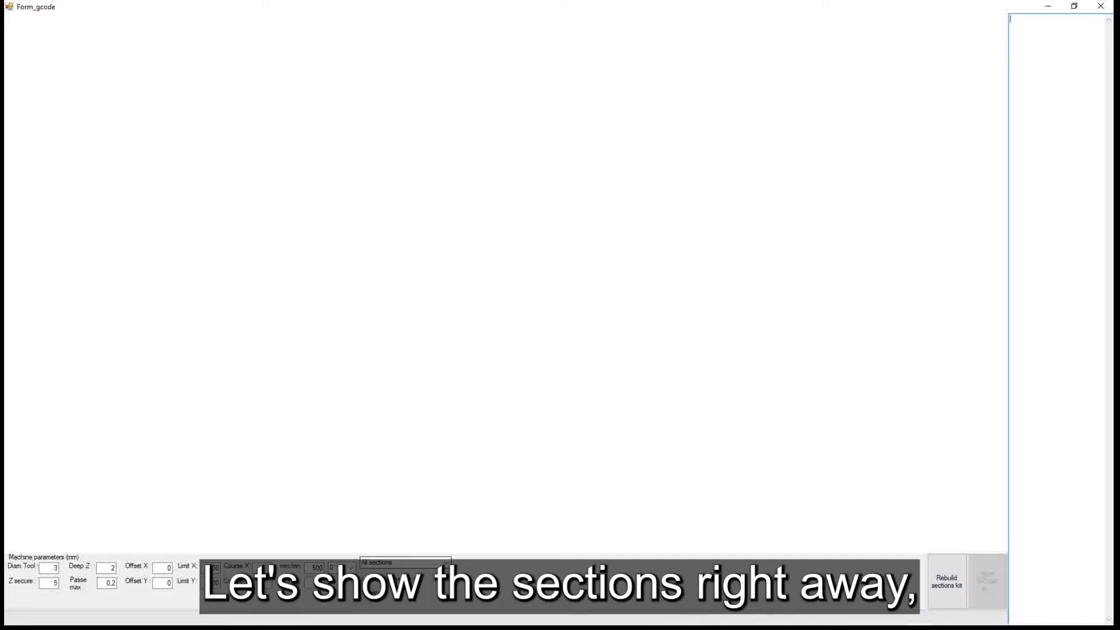
left_click(948, 593)
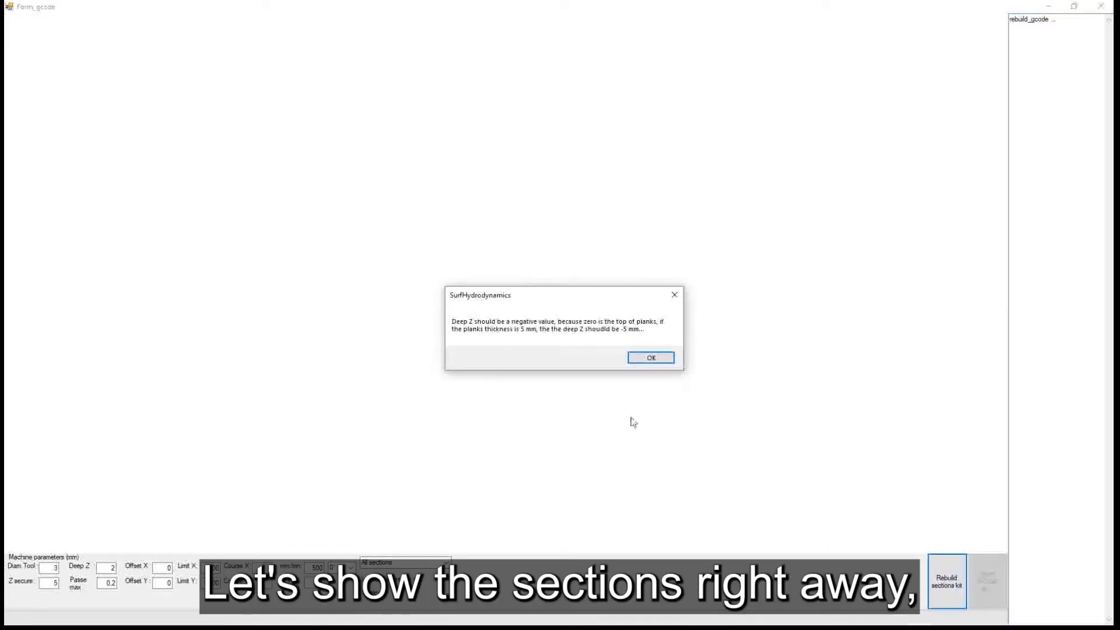
left_click(646, 359)
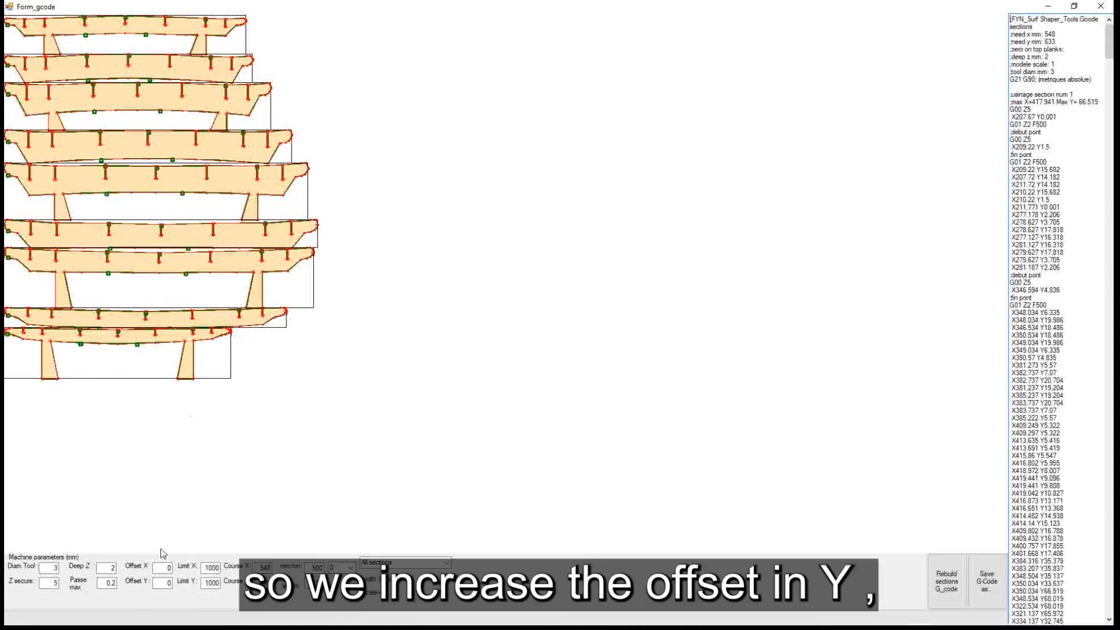
Set the sections kit's Y offset to 10 mm to space the pieces apart, and rebuild the G-code.
left_click(166, 583)
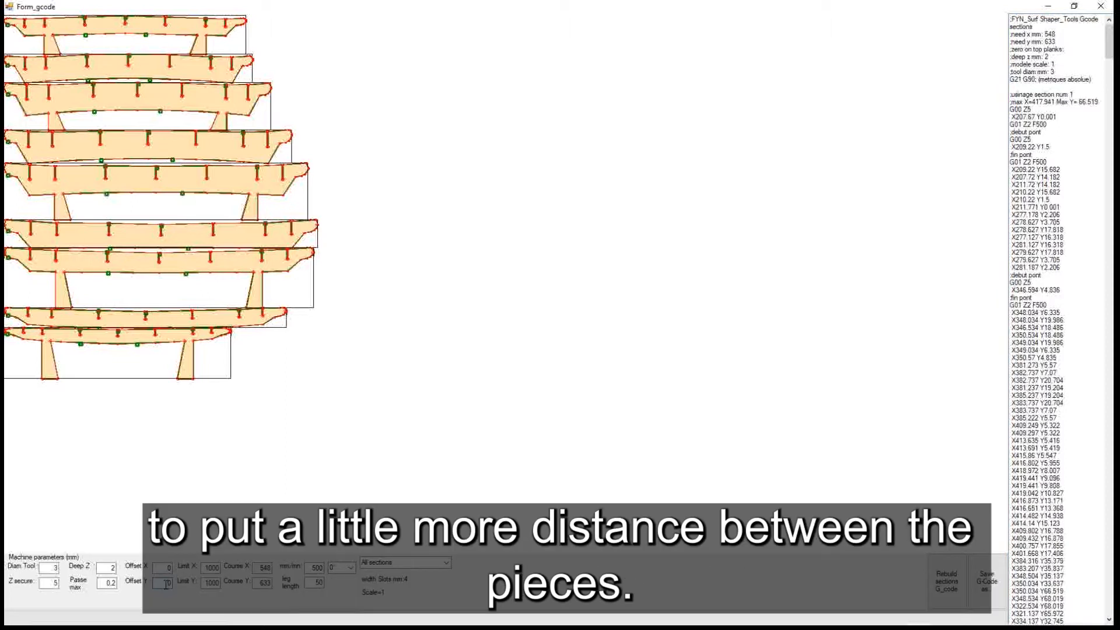
type("1")
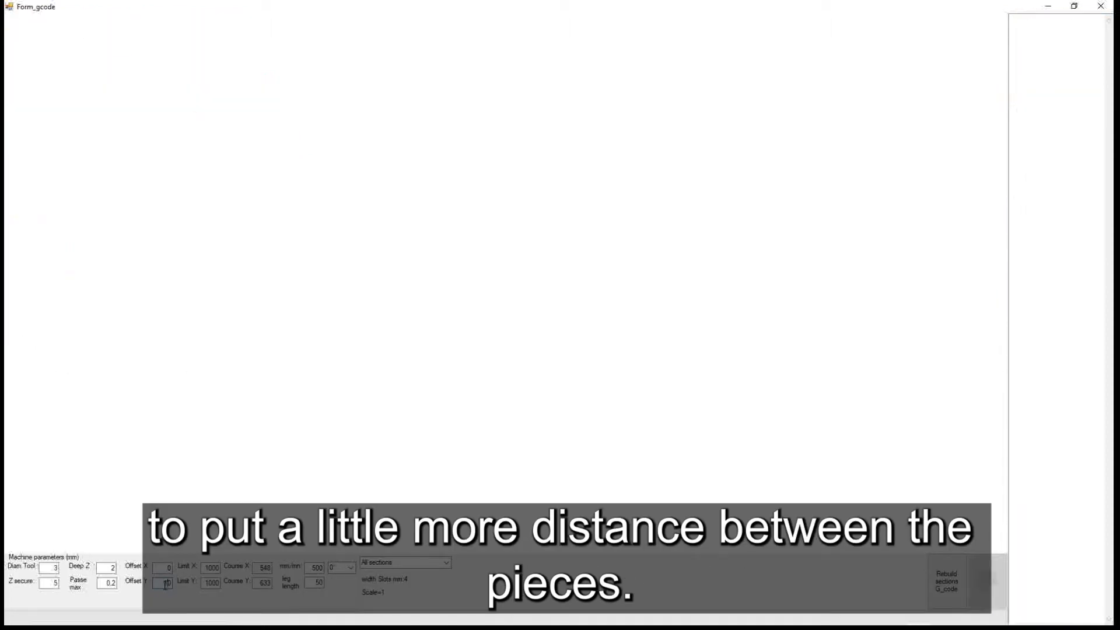
left_click(946, 594)
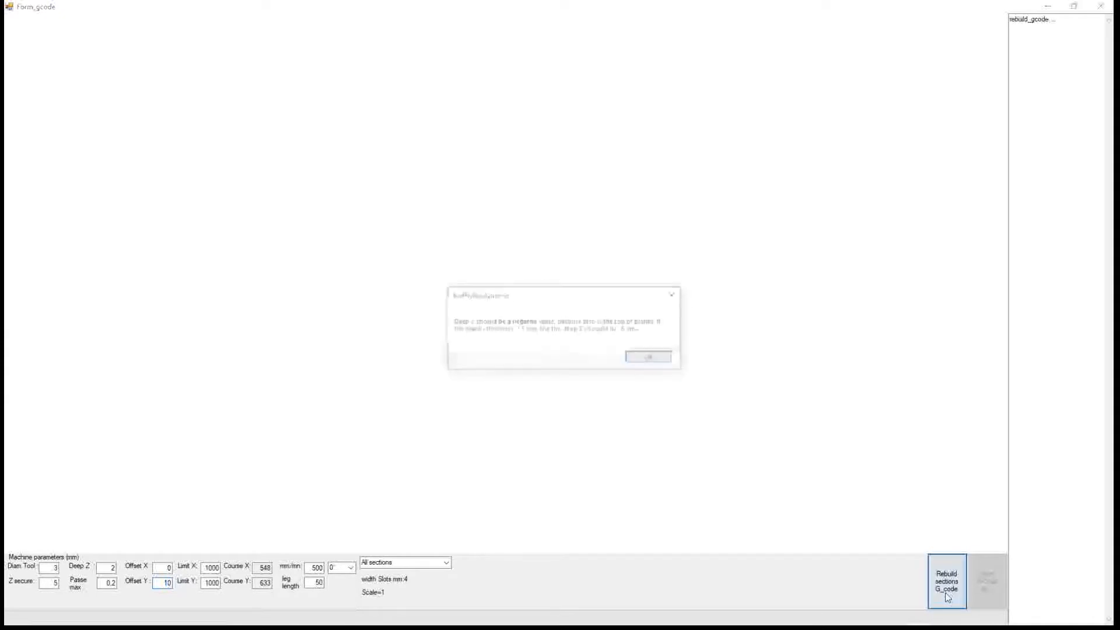
left_click(647, 357)
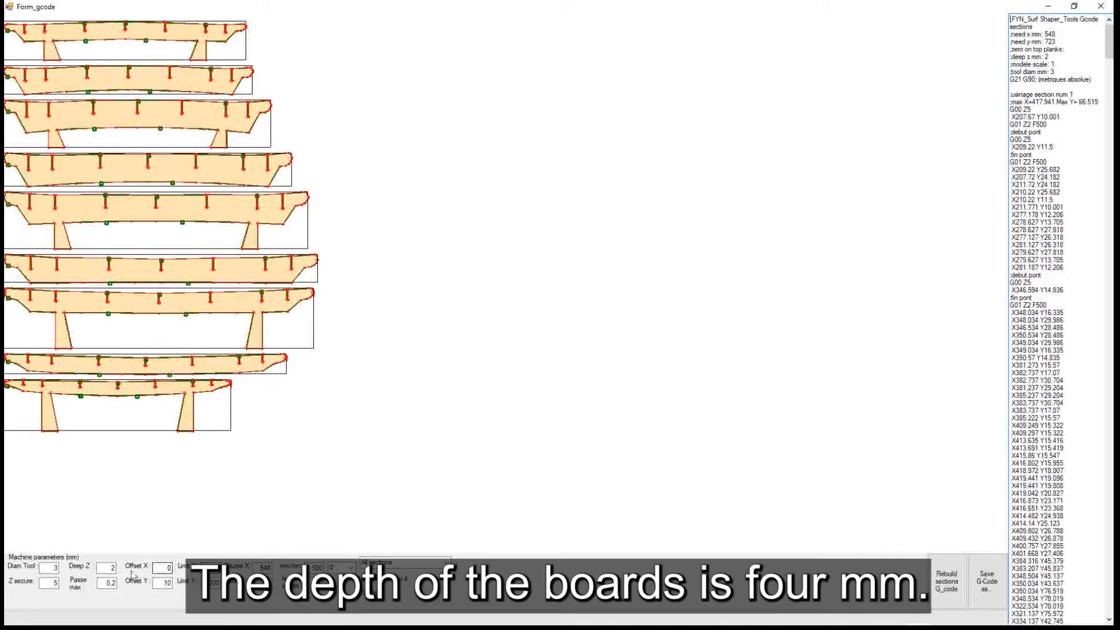
Set the machining depth (Deep Z) to 4 mm and rebuild the sections G-code.
double_click(113, 567)
type("4")
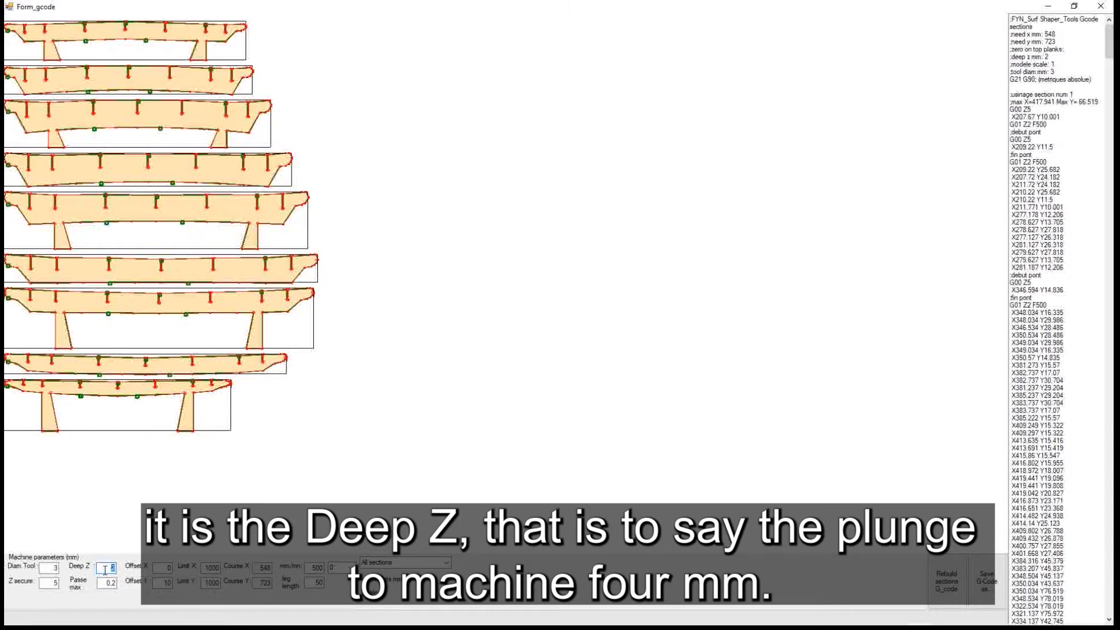
type("4")
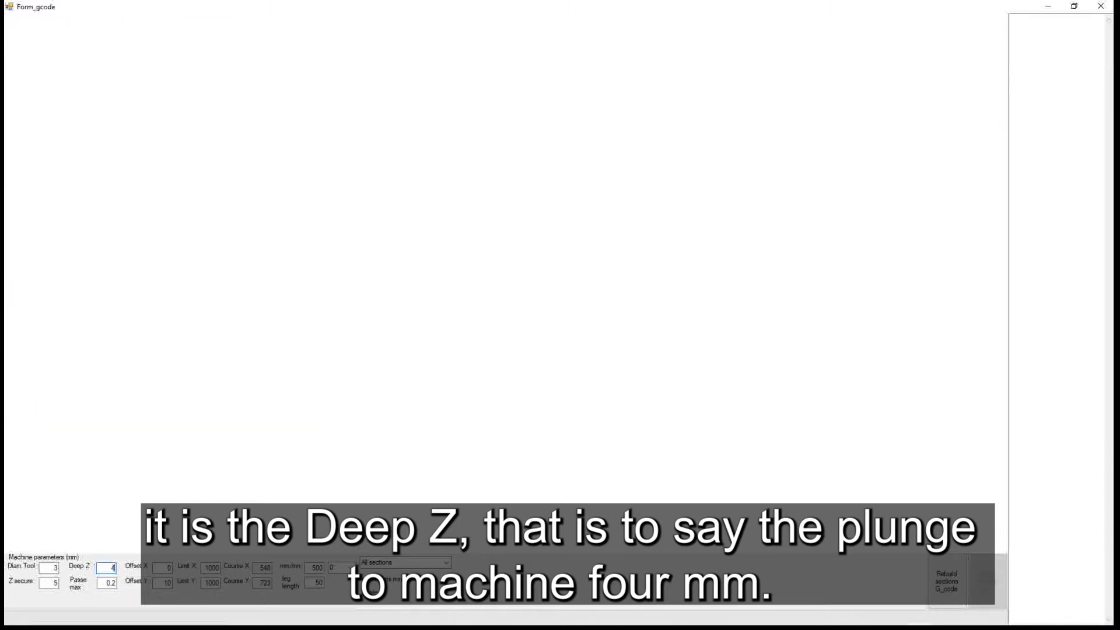
left_click(957, 590)
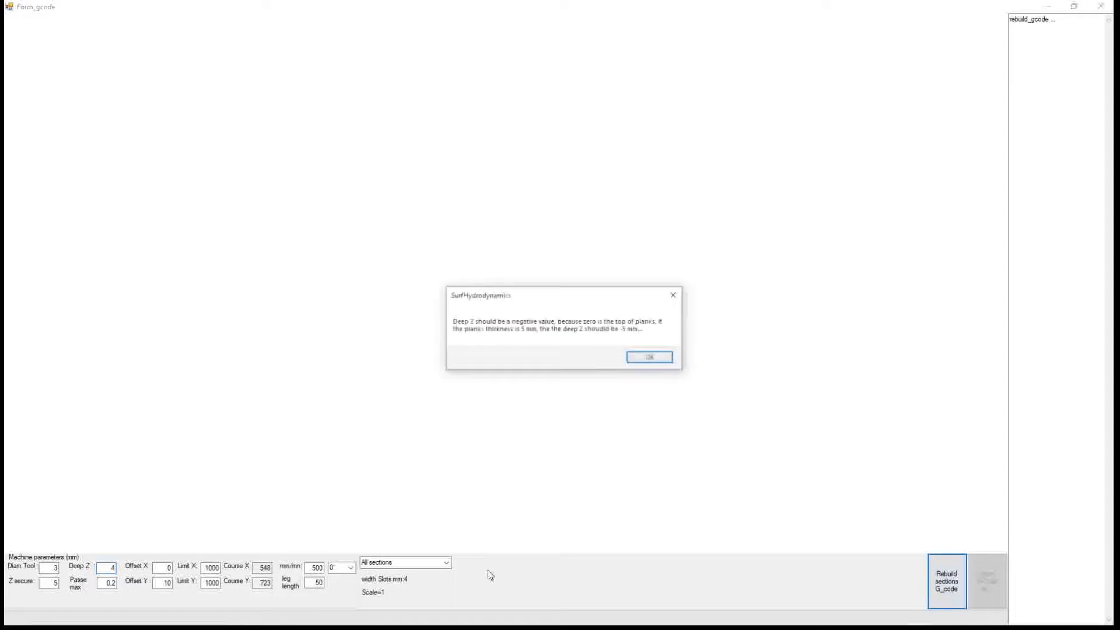
left_click(651, 358)
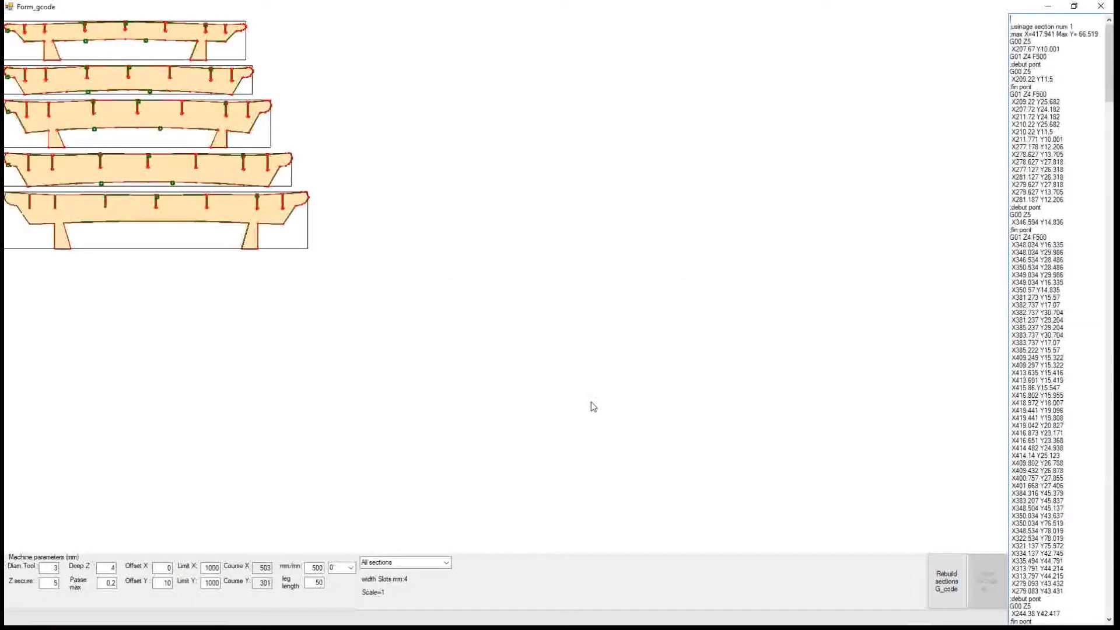
Set the tool diameter to 4 mm and rebuild the sections G-code.
double_click(54, 567)
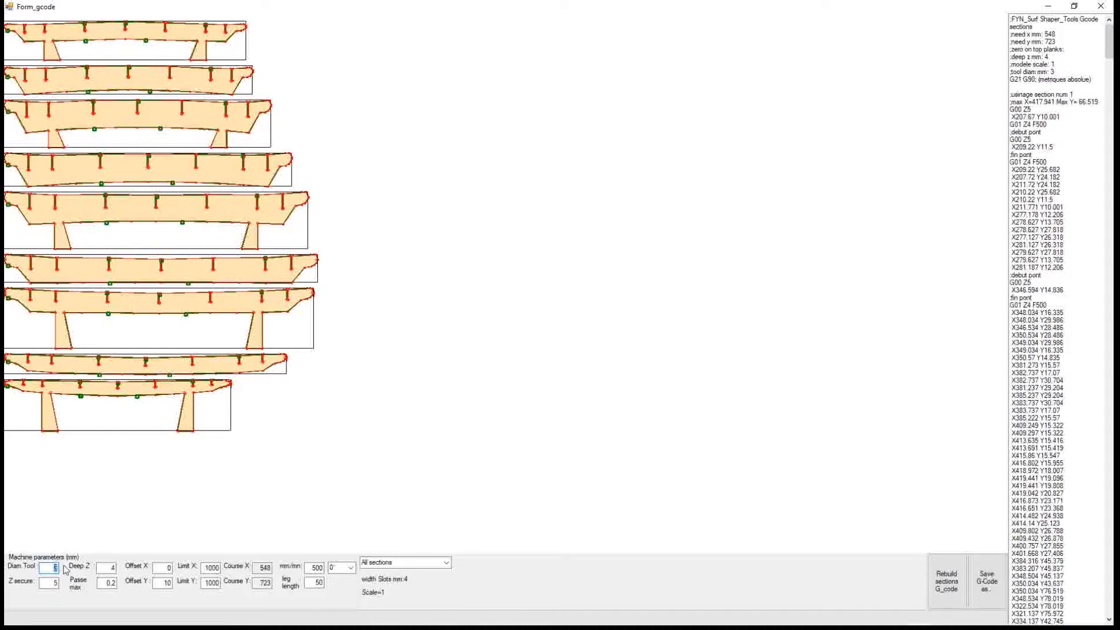
type("4")
left_click(946, 581)
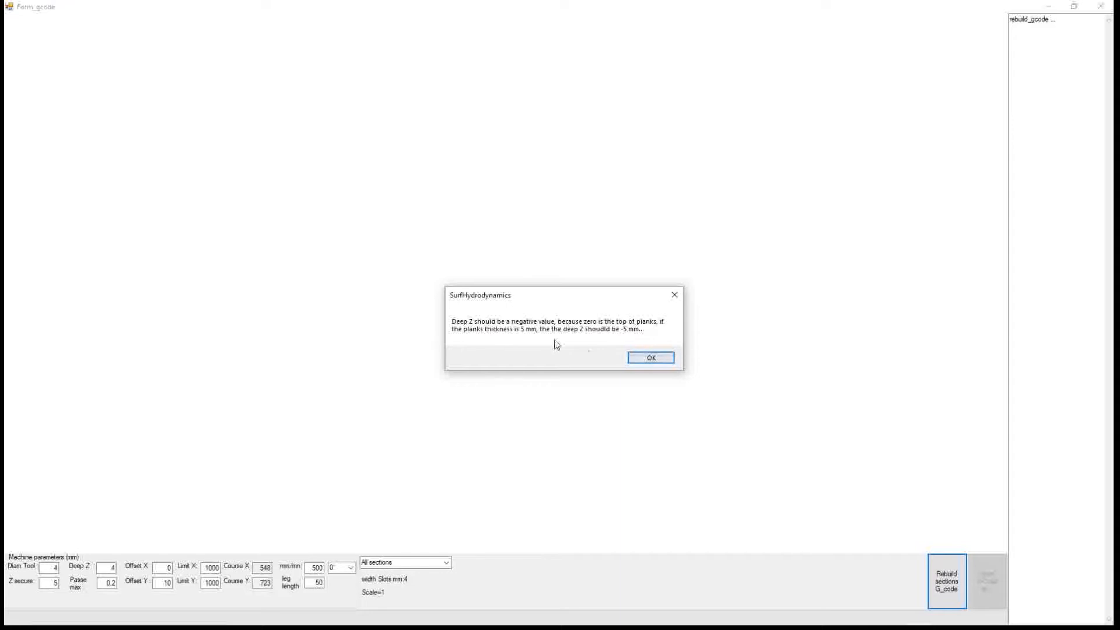
left_click(650, 358)
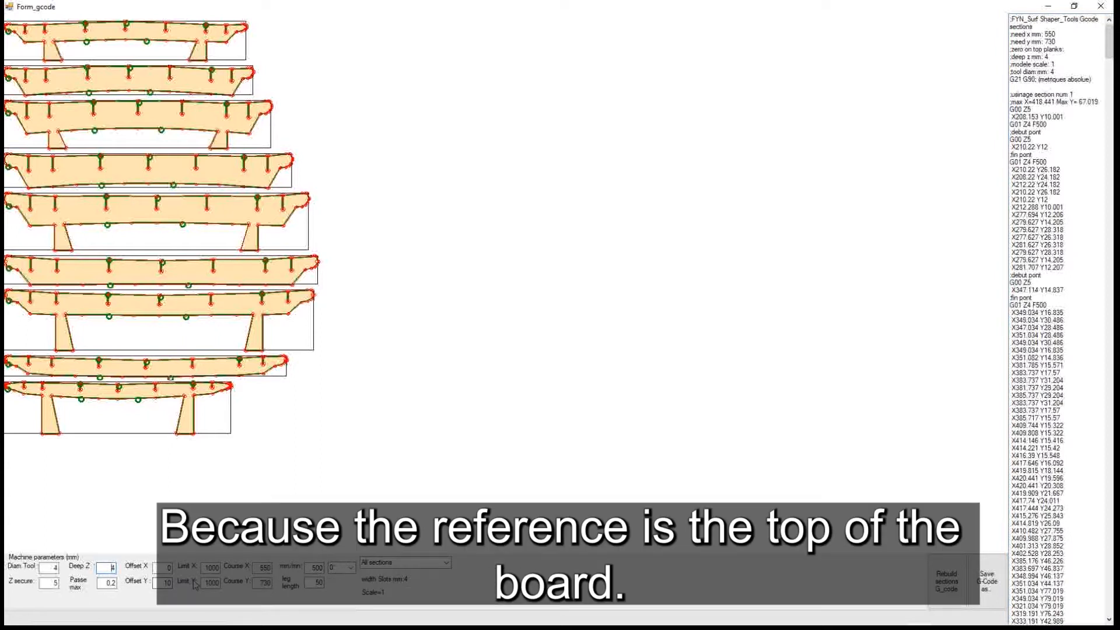
Make Deep Z negative at -4 mm, rebuild the sections G-code, and check the required travel against the machine limits.
type("-")
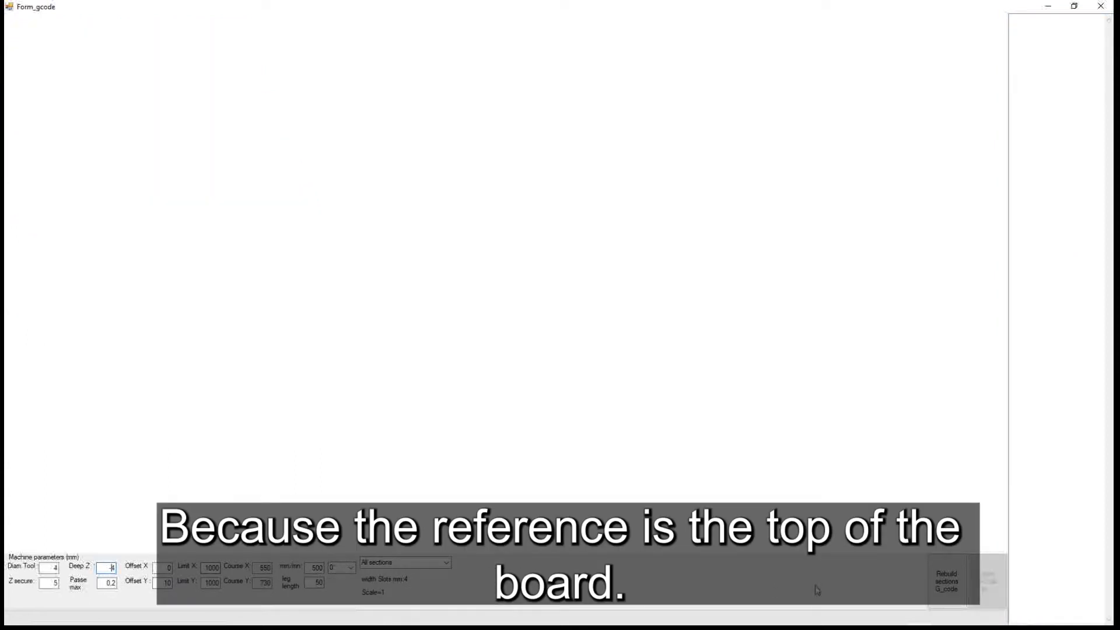
left_click(947, 586)
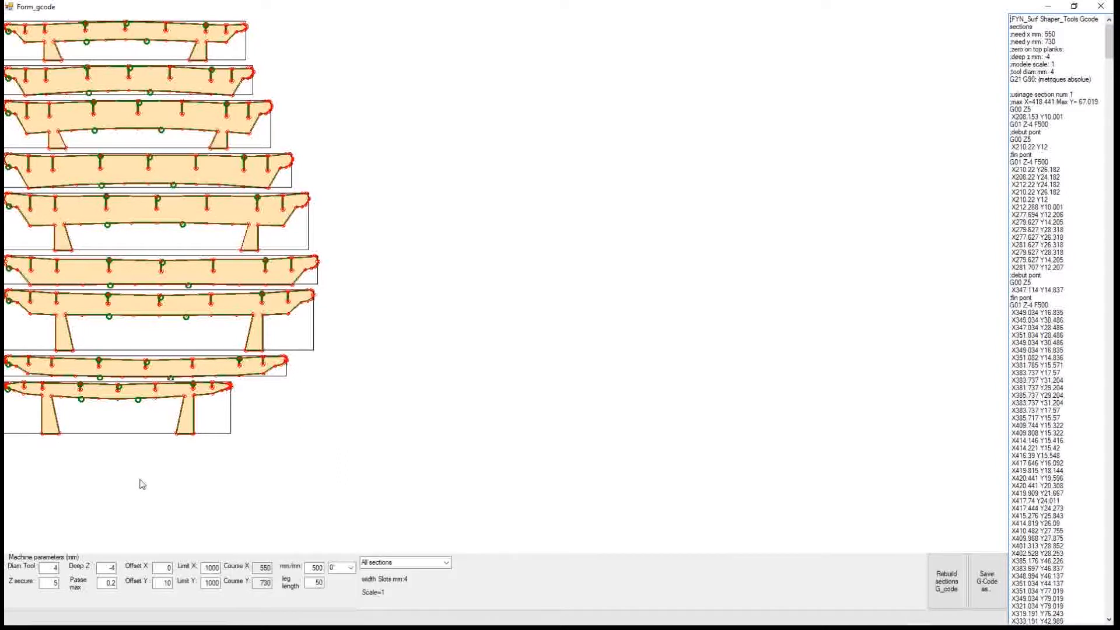
left_click(207, 570)
left_click_drag(204, 567, 269, 566)
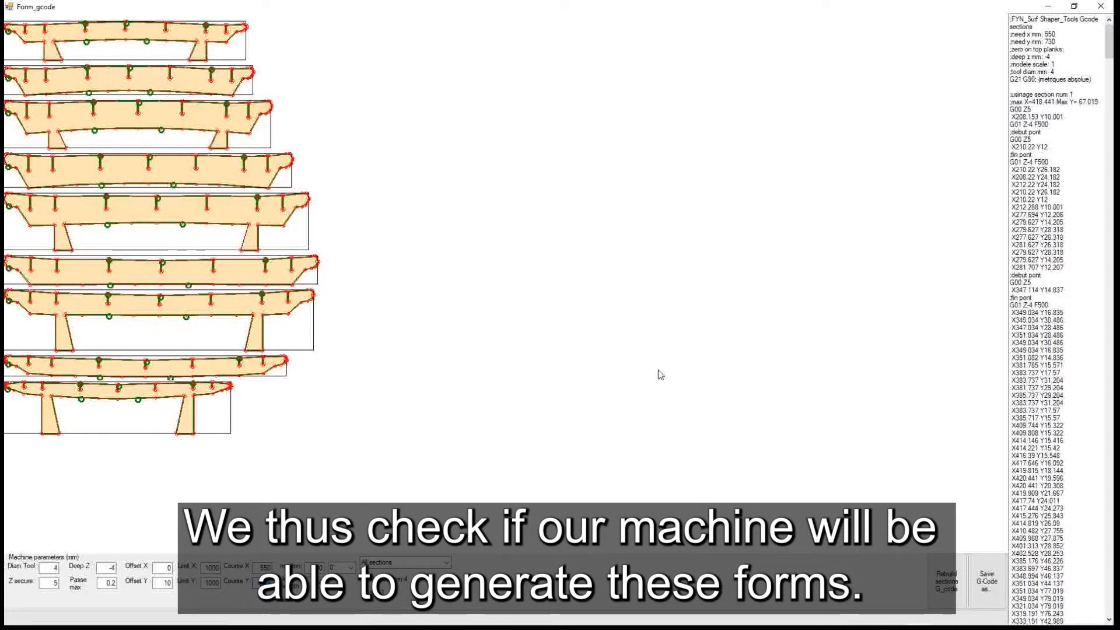
Review the board's G-code files in the save location without saving, and close the sections kit.
left_click(986, 590)
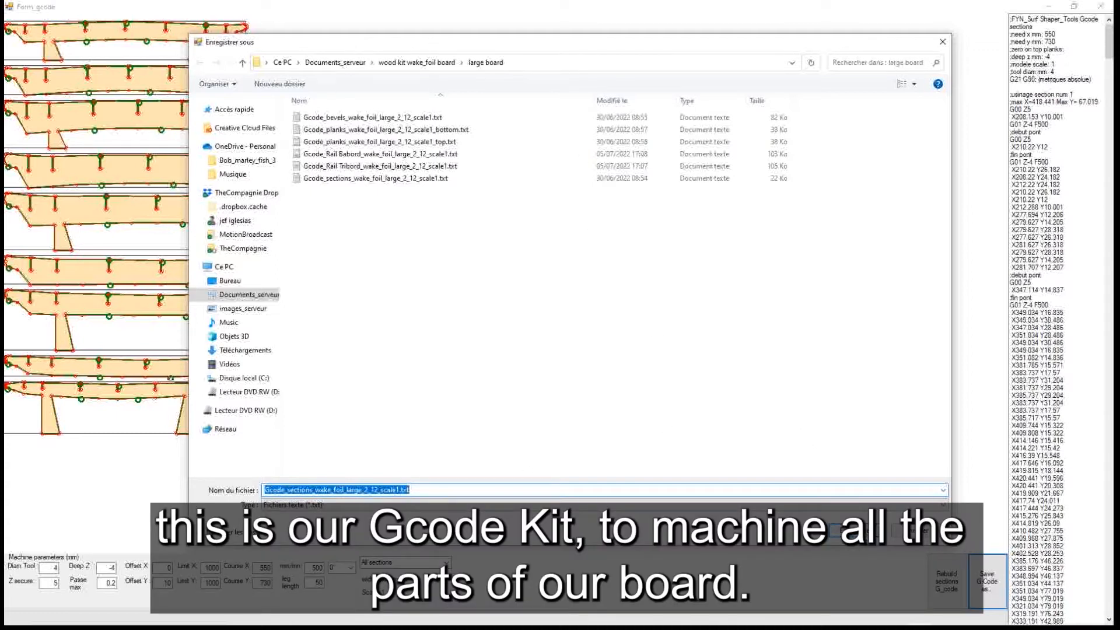
left_click(918, 530)
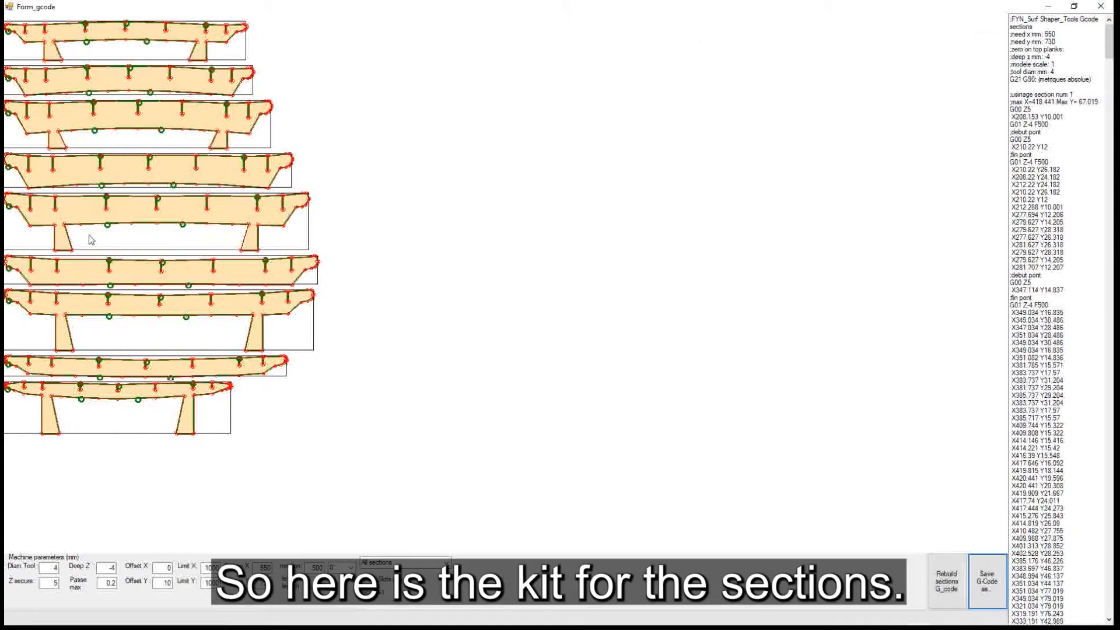
left_click(1099, 7)
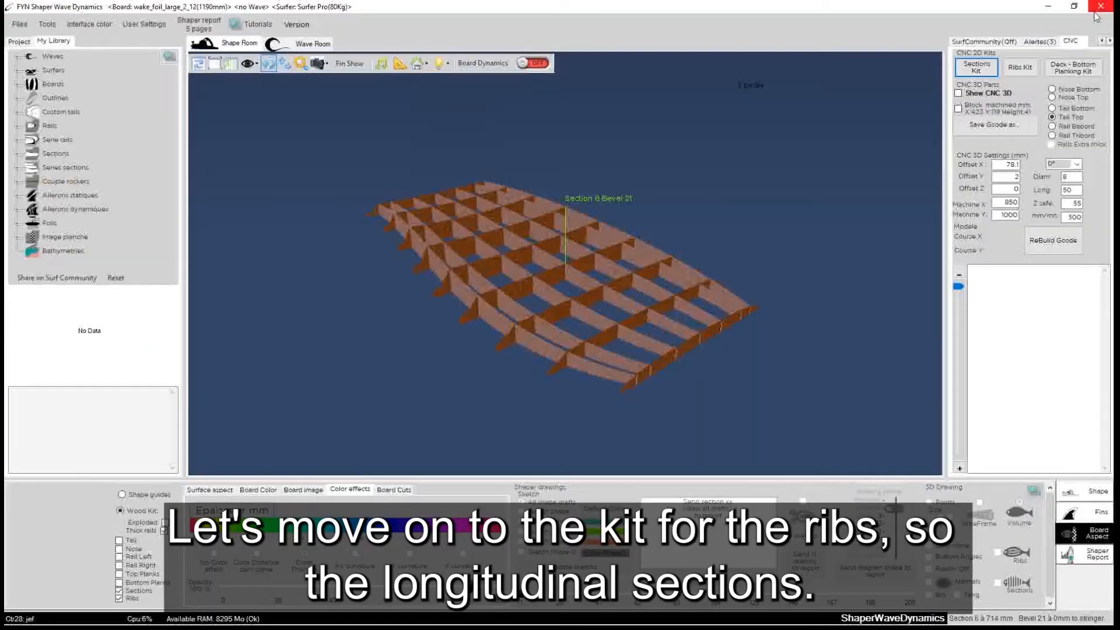
Generate the ribs kit G-code for all ribs and orient the layout at 90° to suit the machine's travel.
left_click(1019, 67)
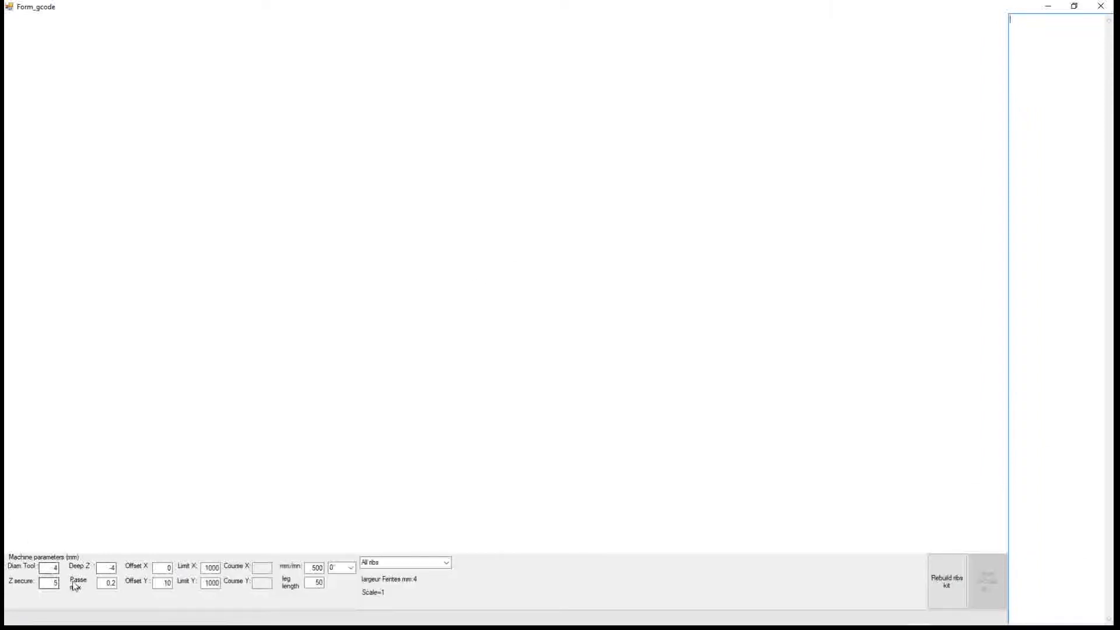
left_click(942, 591)
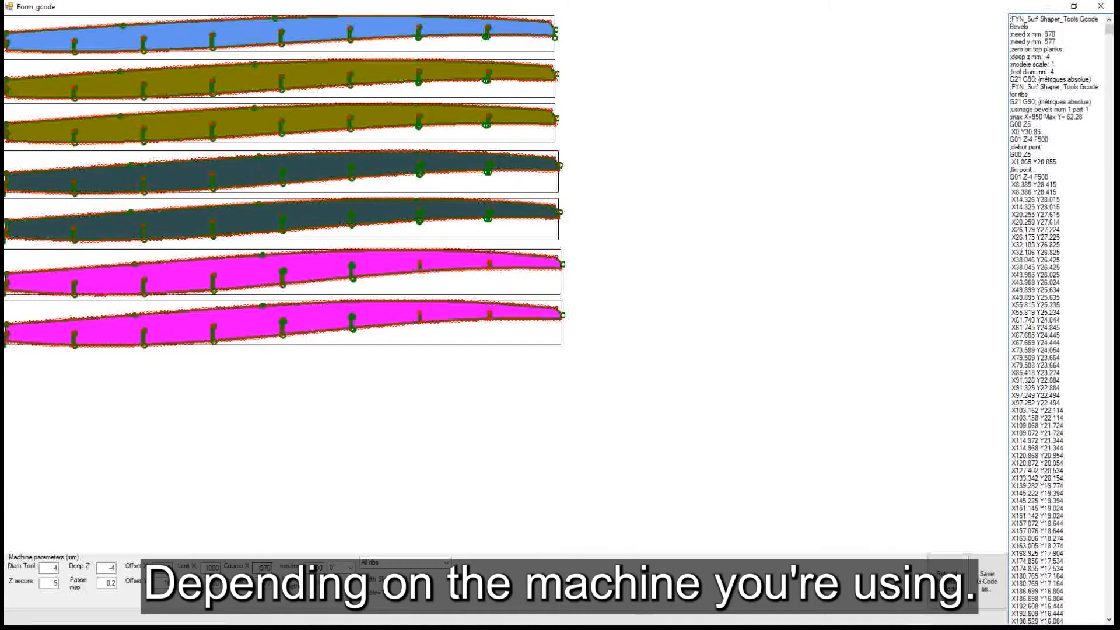
left_click_drag(259, 567, 274, 567)
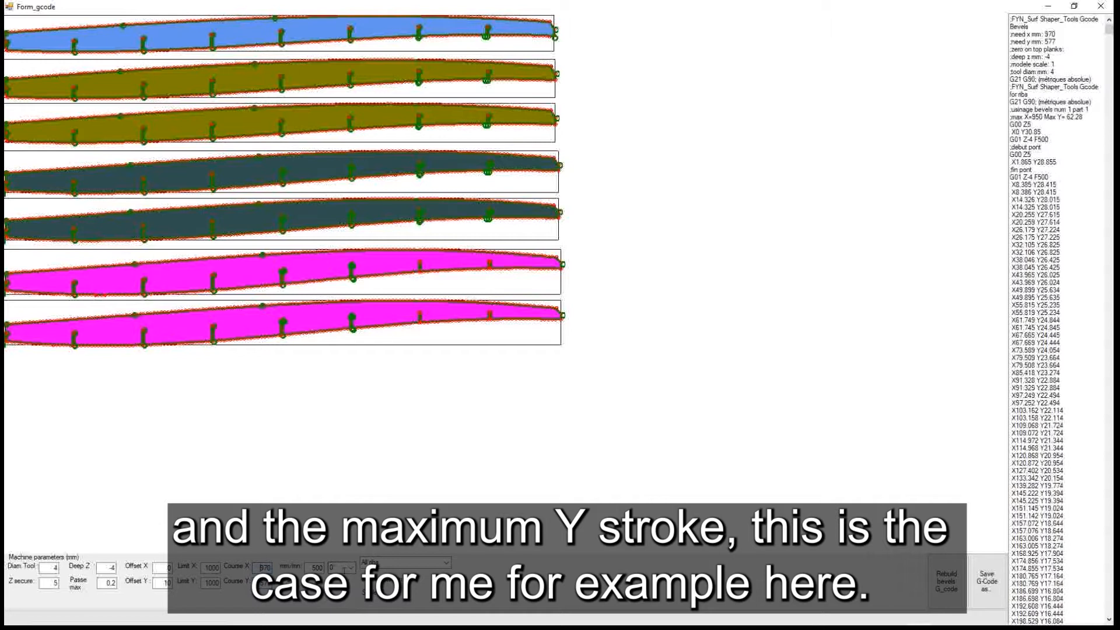
left_click(351, 568)
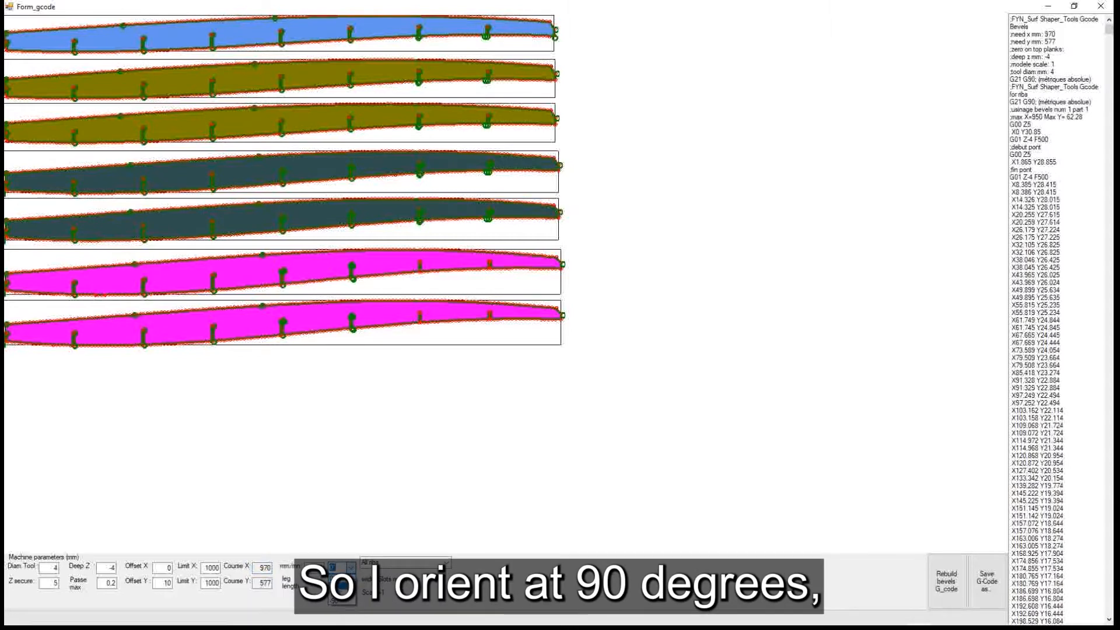
left_click(344, 585)
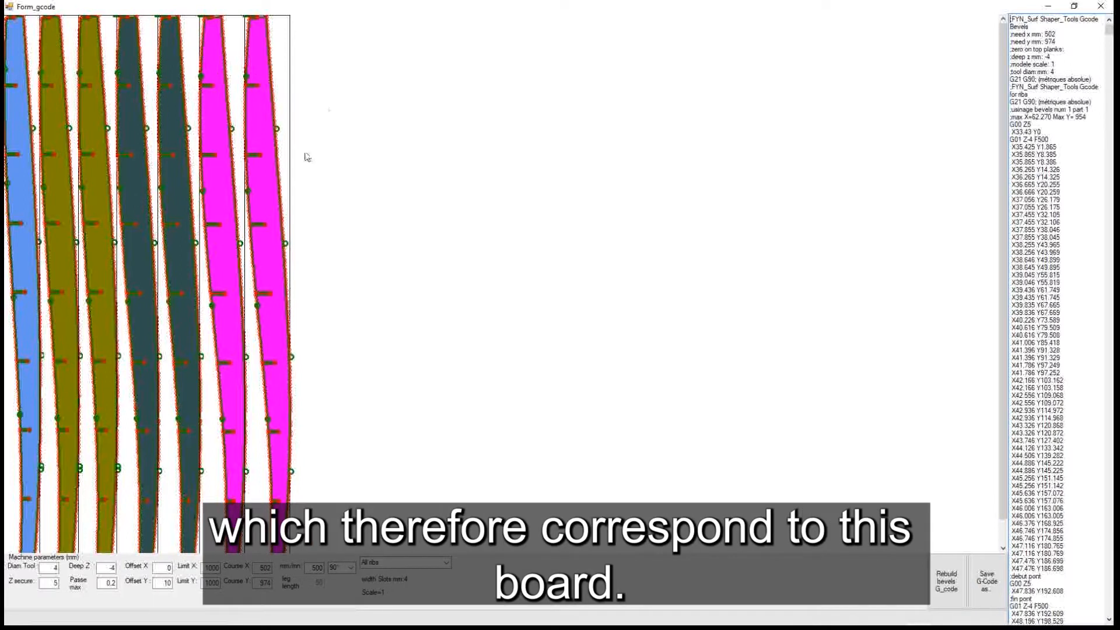
Shrink the ribs G-code window and move it down so the 3D board structure can be compared with it.
left_click(1074, 6)
left_click_drag(429, 105, 628, 423)
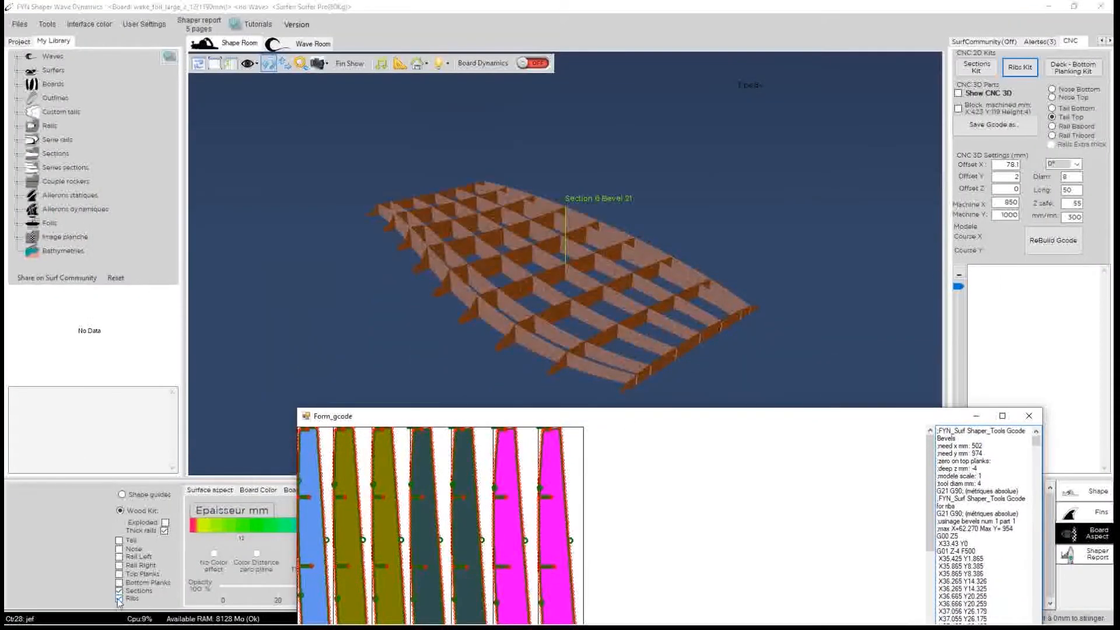
Hide the sections and explode the wood kit so that only the separated ribs are displayed in 3D.
left_click(119, 591)
left_click_drag(517, 314, 499, 357)
left_click(165, 523)
left_click_drag(340, 291, 606, 288)
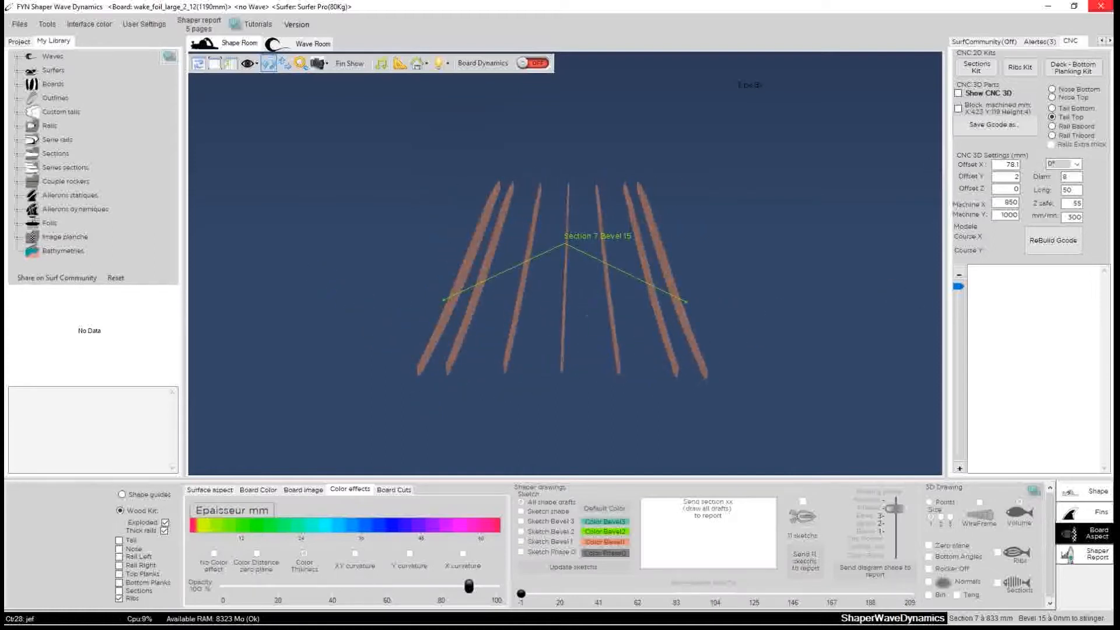
Bring back the ribs G-code window, maximize it, and review the generated code beside the rib layout.
mouse_move(811, 618)
mouse_move(917, 618)
left_click(969, 557)
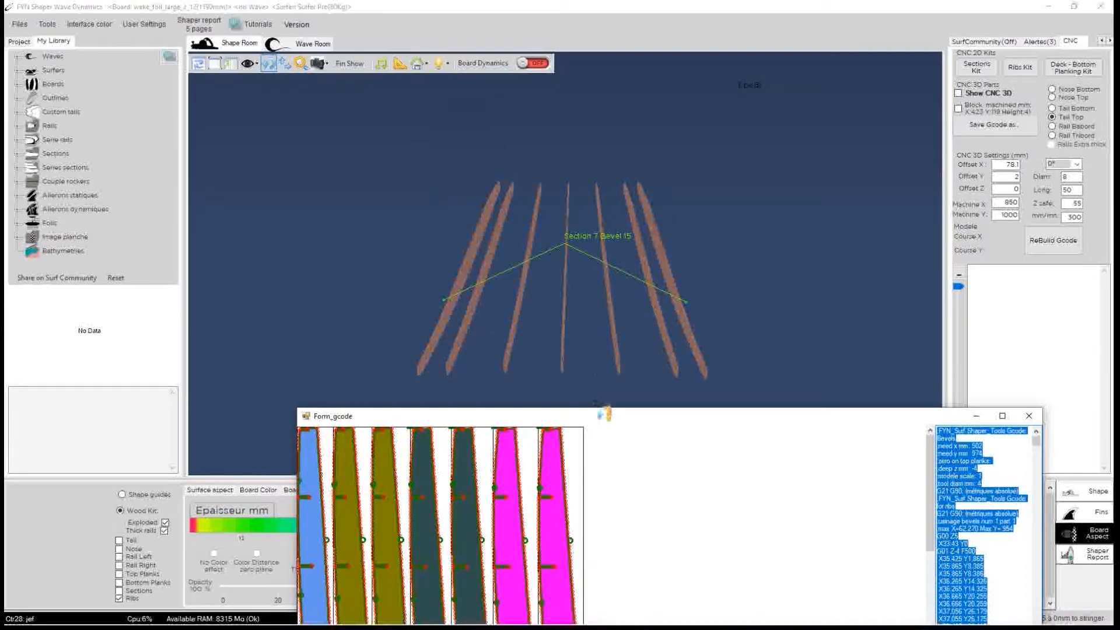
left_click_drag(601, 416, 412, 103)
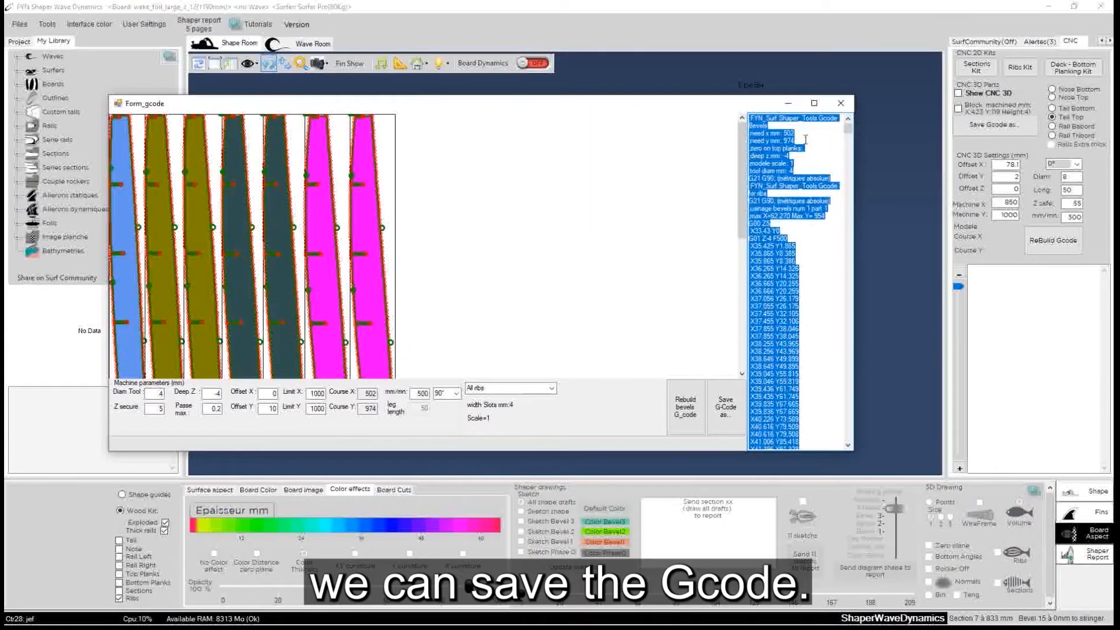
left_click(813, 104)
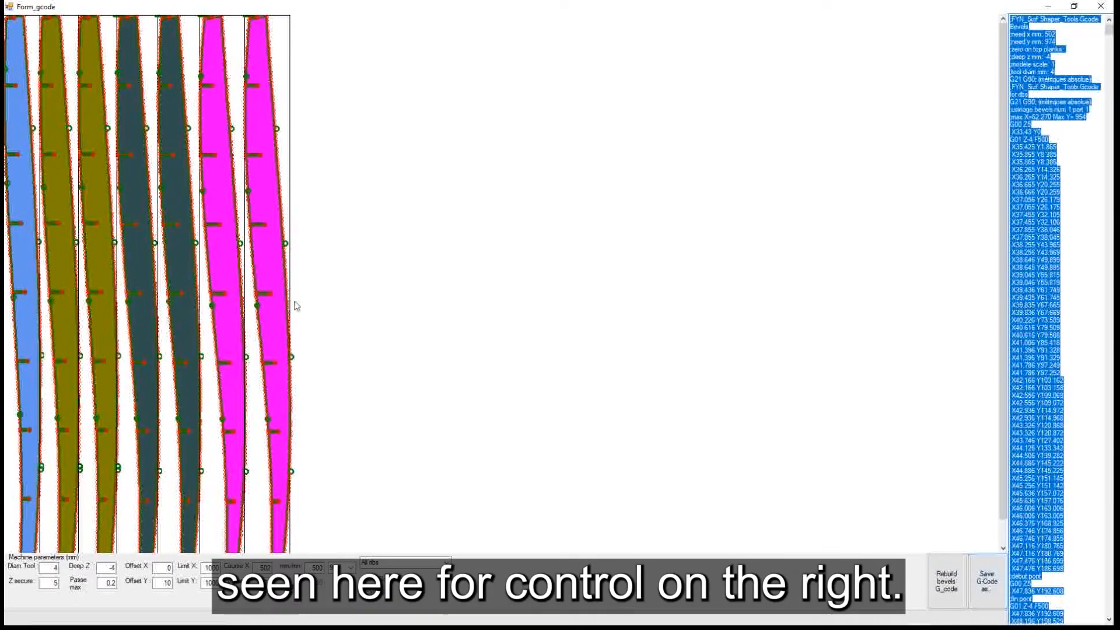
left_click(1030, 104)
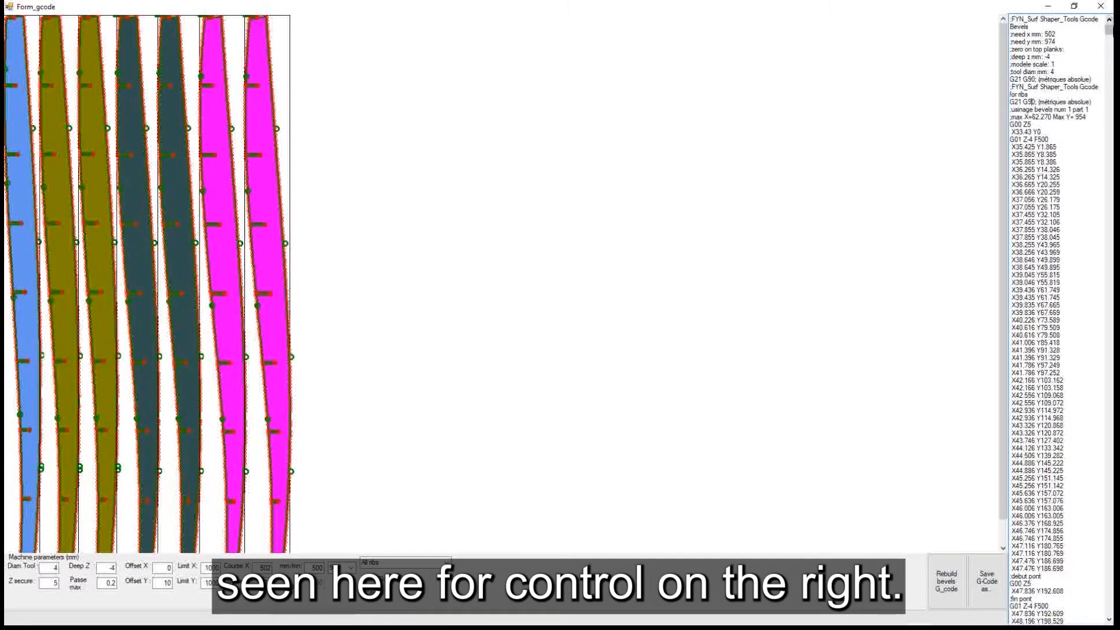
mouse_move(1110, 34)
left_mouse_down()
mouse_move(1098, 612)
mouse_move(1109, 390)
mouse_move(1091, 27)
left_mouse_up()
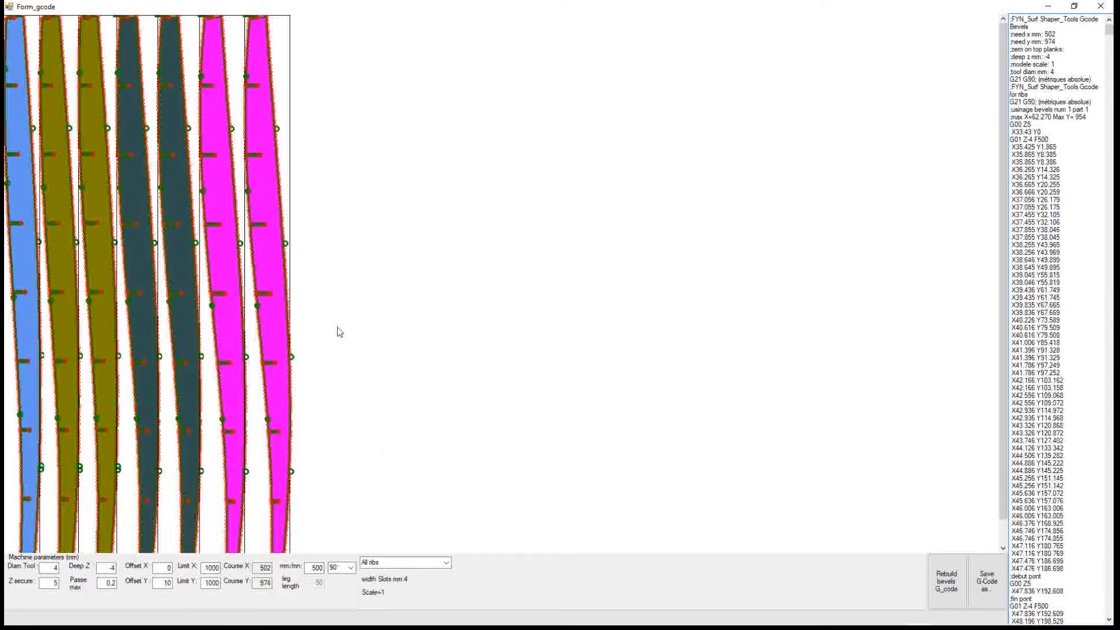
Limit the ribs kit to "Only rib 1 (green)" and rebuild its G-code for machining a single rib.
left_click(445, 563)
left_click(411, 580)
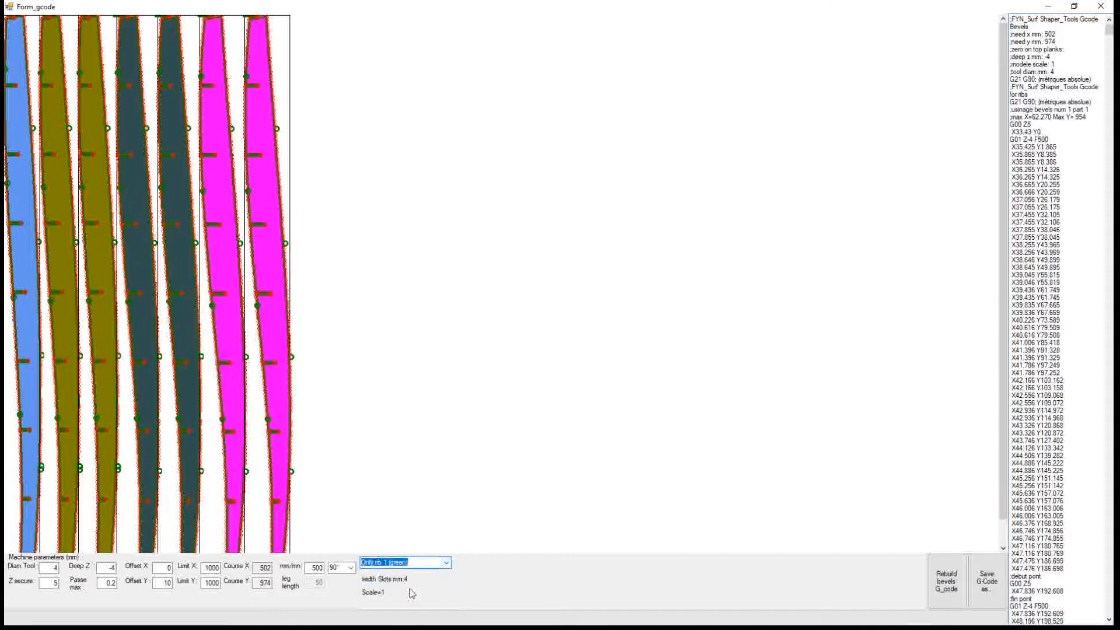
left_click(947, 593)
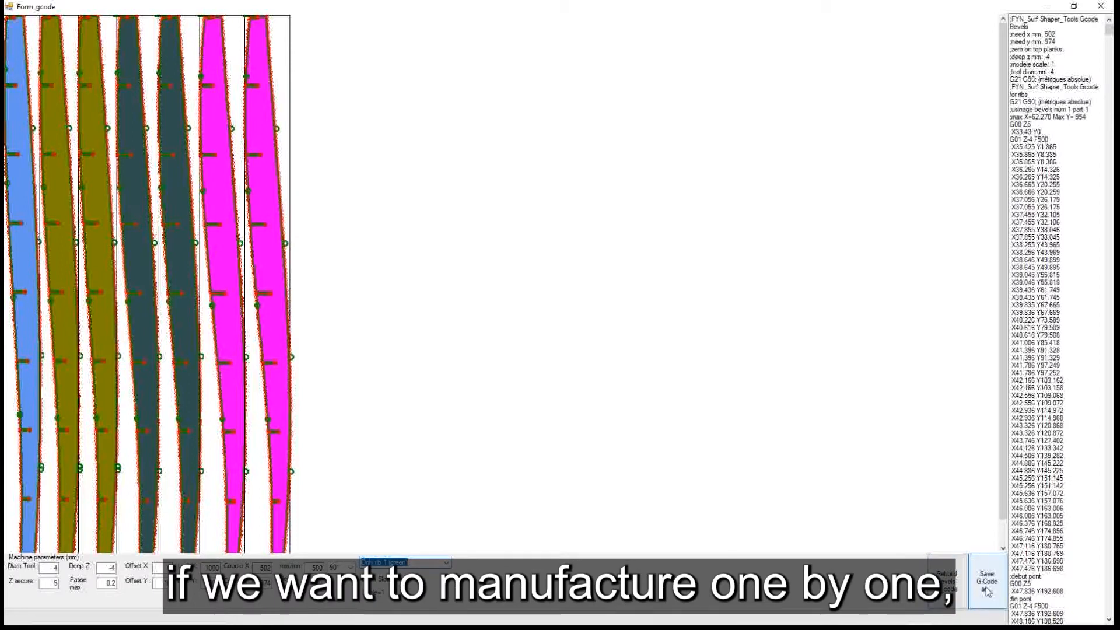
left_click(947, 589)
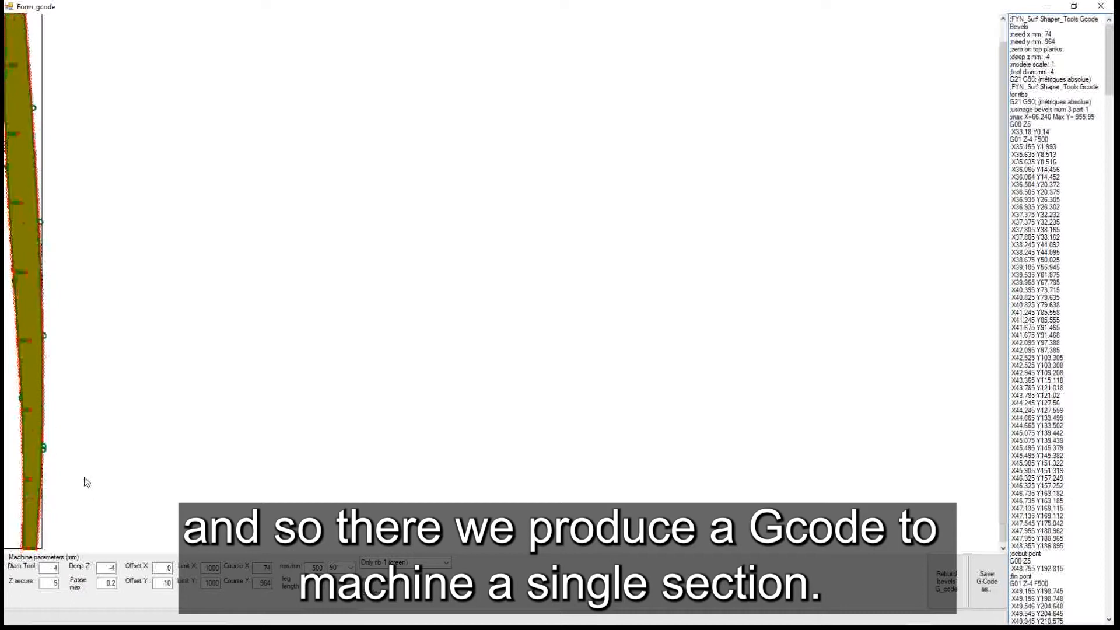
Check the save location for the single rib's G-code without saving, and close the ribs kit.
left_click(988, 591)
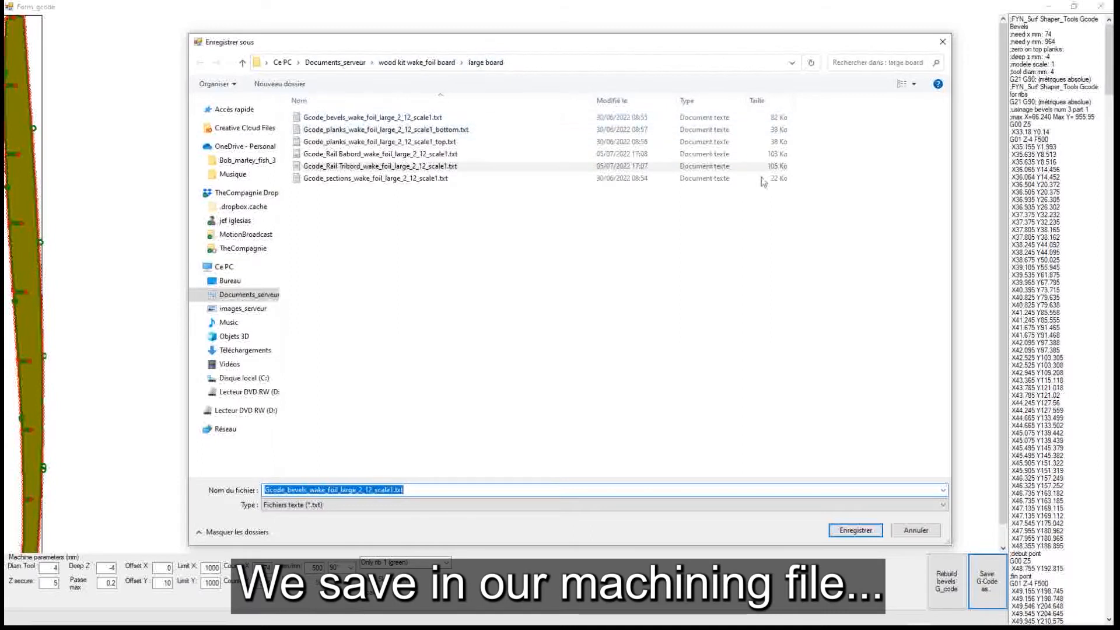
left_click(914, 530)
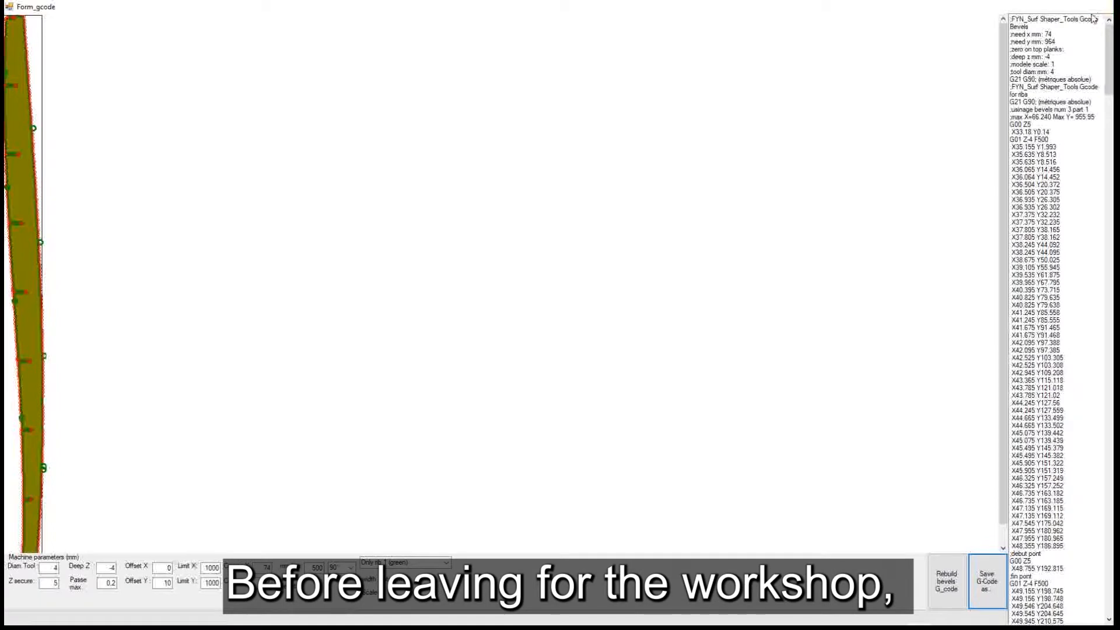
left_click(1101, 6)
left_click_drag(407, 225, 764, 316)
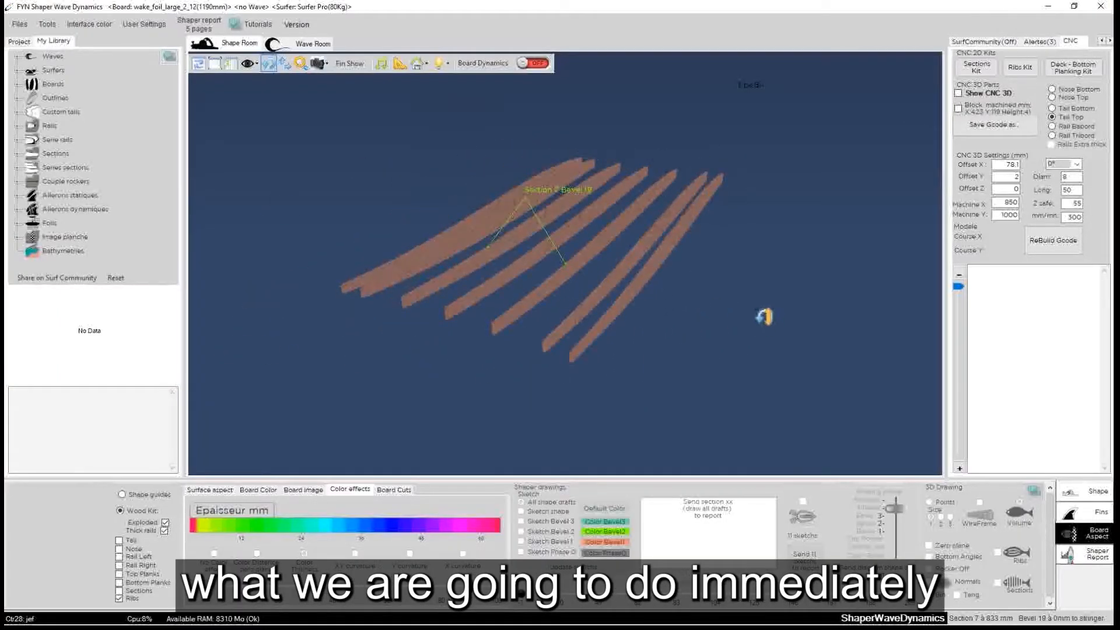
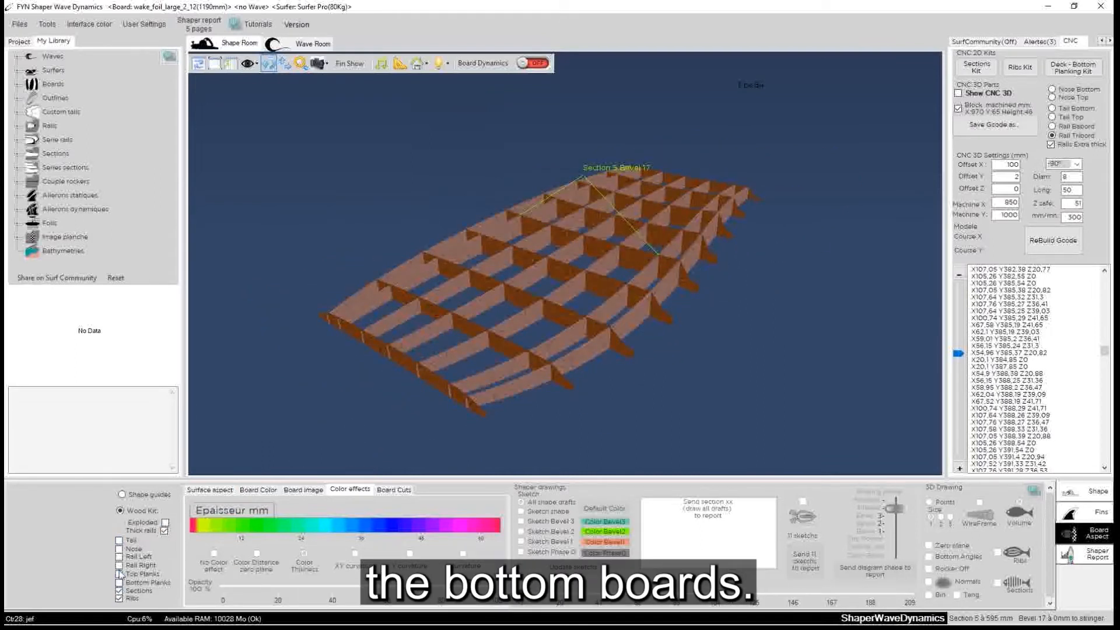
Show the bottom planks on the sections and ribs structure and examine their developed shape from both sides.
left_click(120, 583)
left_click_drag(352, 230, 534, 234)
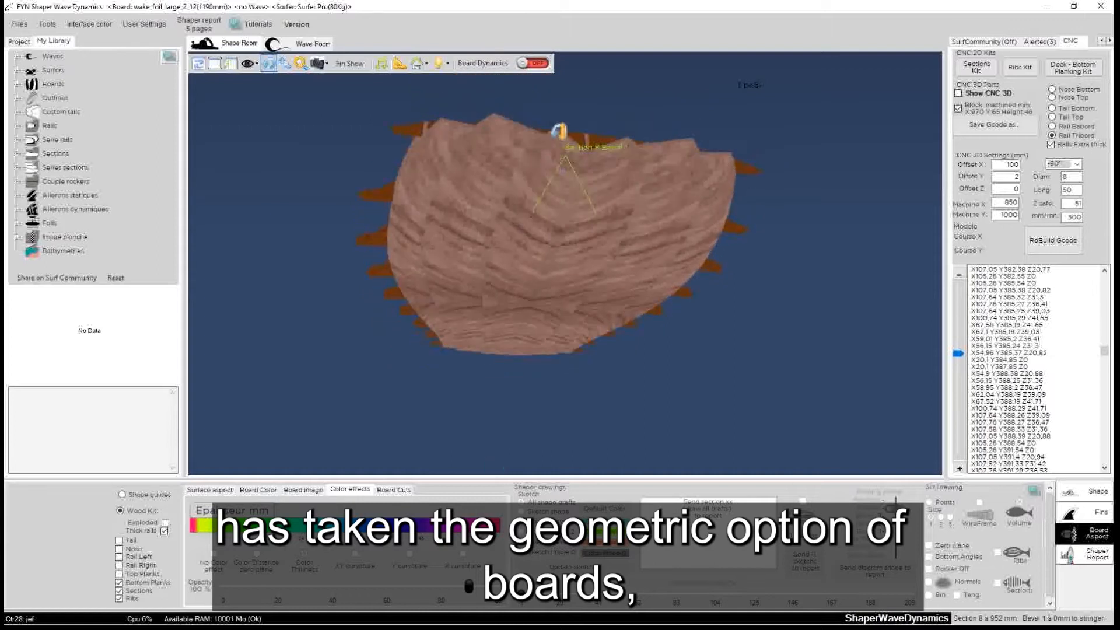
left_click_drag(558, 131, 519, 400)
left_click_drag(598, 173, 301, 187)
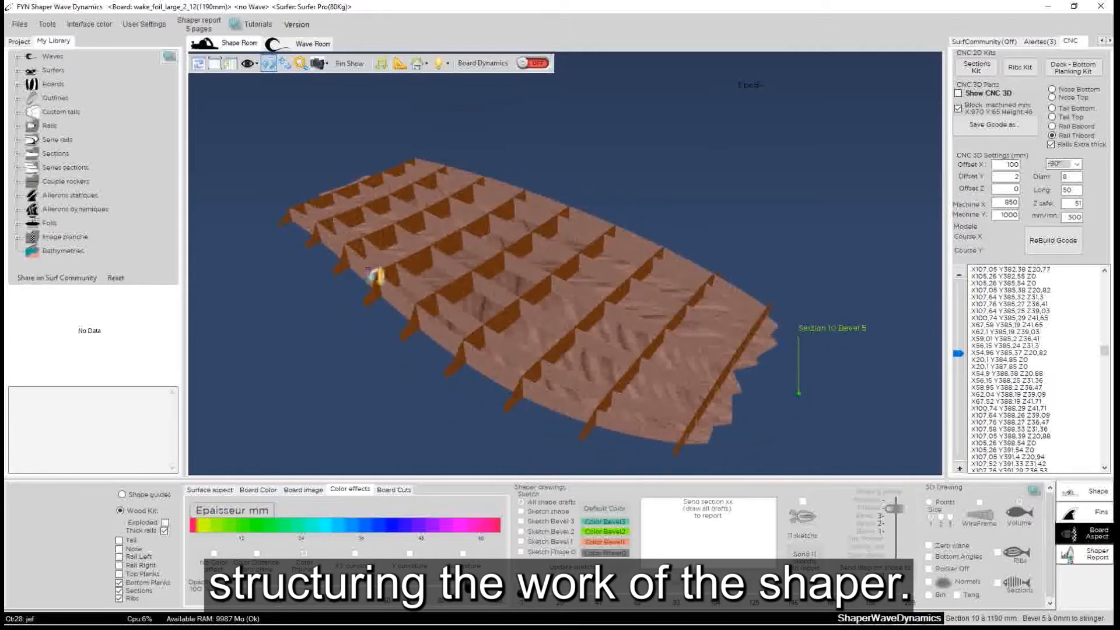
left_click_drag(702, 409, 406, 239)
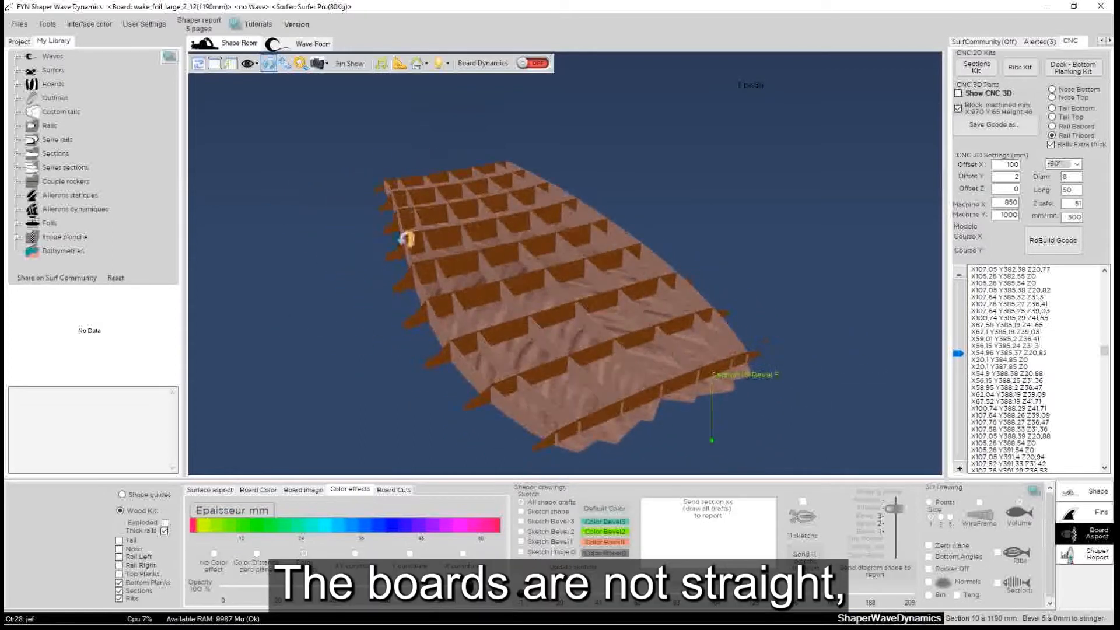
left_click_drag(670, 430, 438, 244)
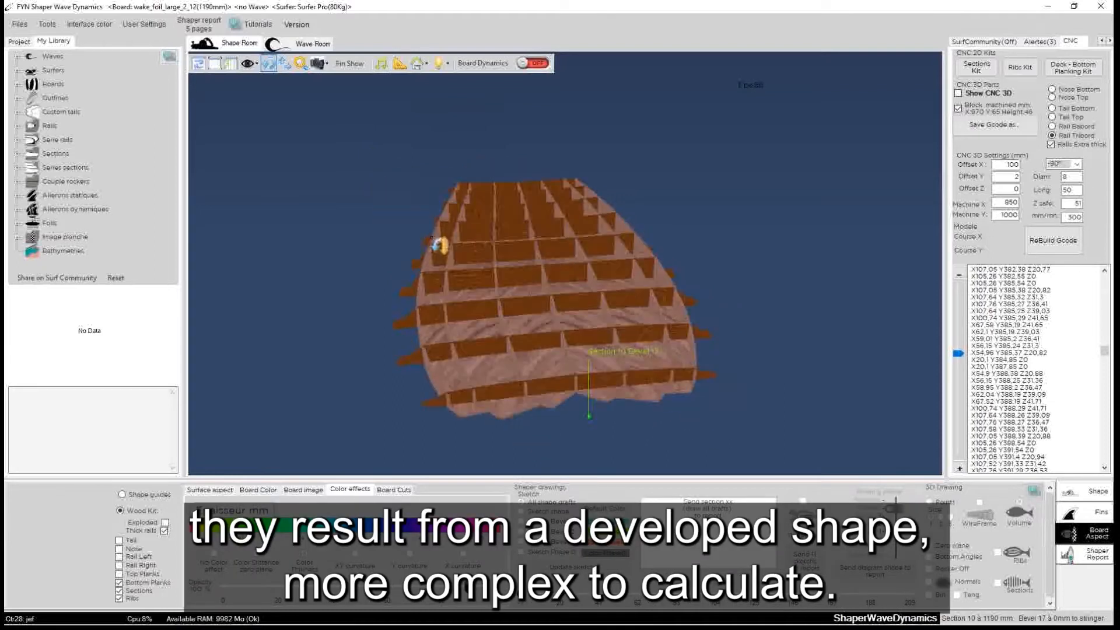
left_click_drag(772, 403, 752, 200)
left_click_drag(744, 334, 532, 200)
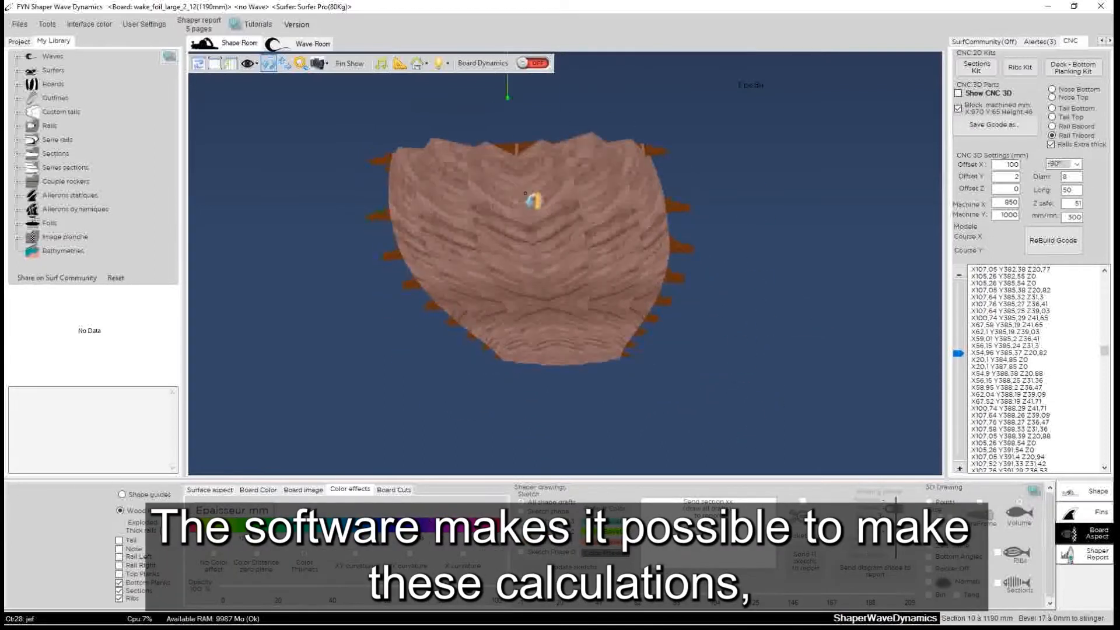
left_click_drag(492, 275, 563, 286)
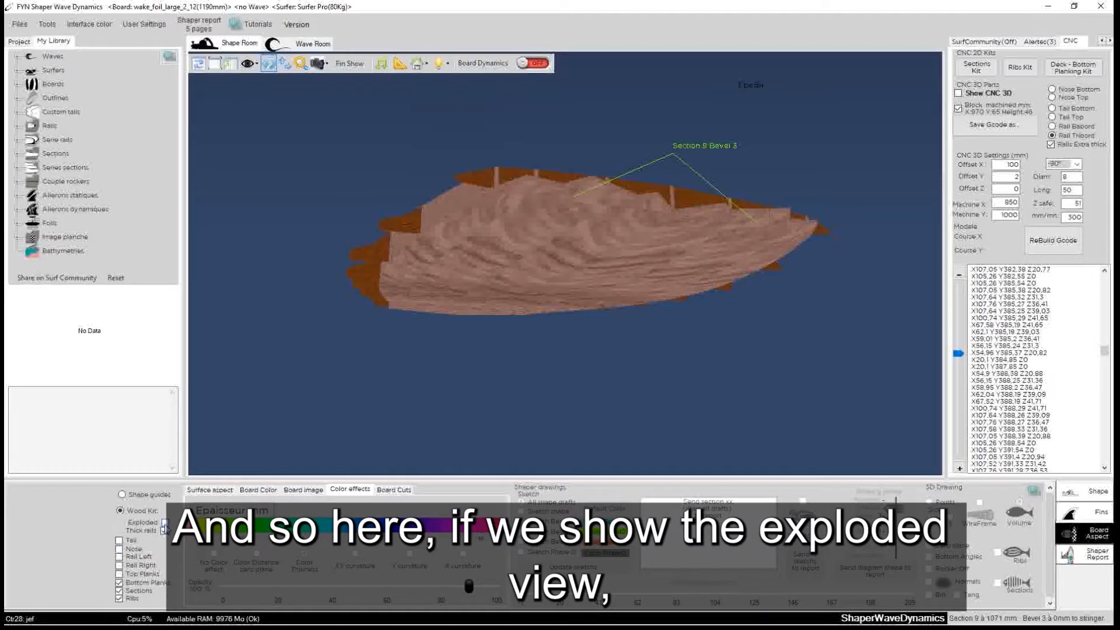
Explode the wood kit to inspect the individual bottom planks, and reassemble it for a close look at their fit.
left_click(166, 522)
left_click_drag(327, 198, 658, 295)
left_click_drag(585, 143, 732, 285)
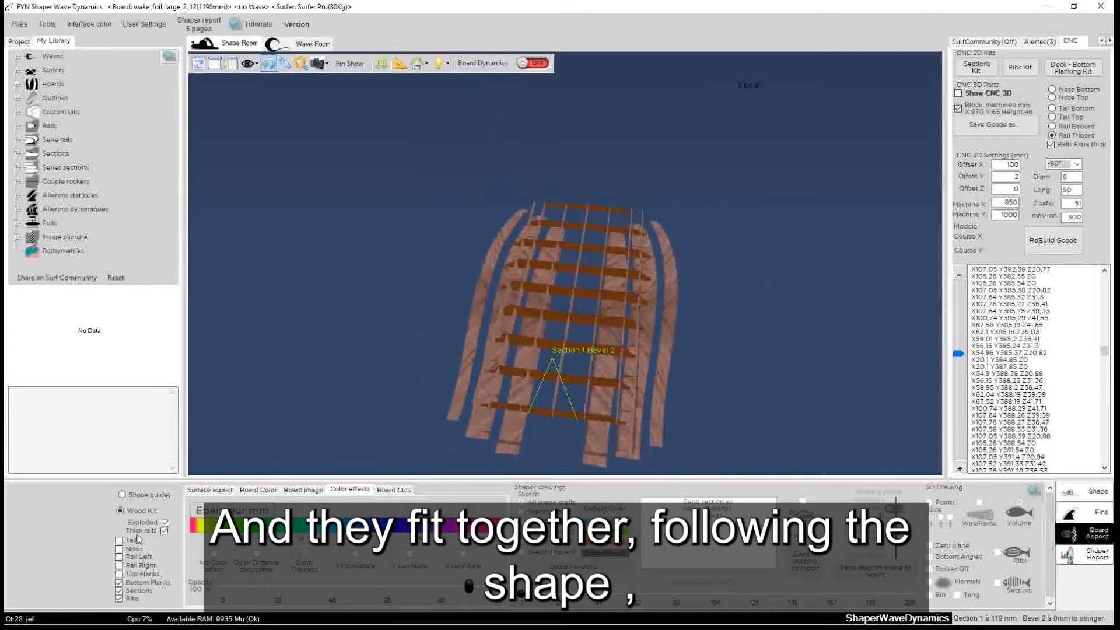
left_click_drag(443, 432, 393, 431)
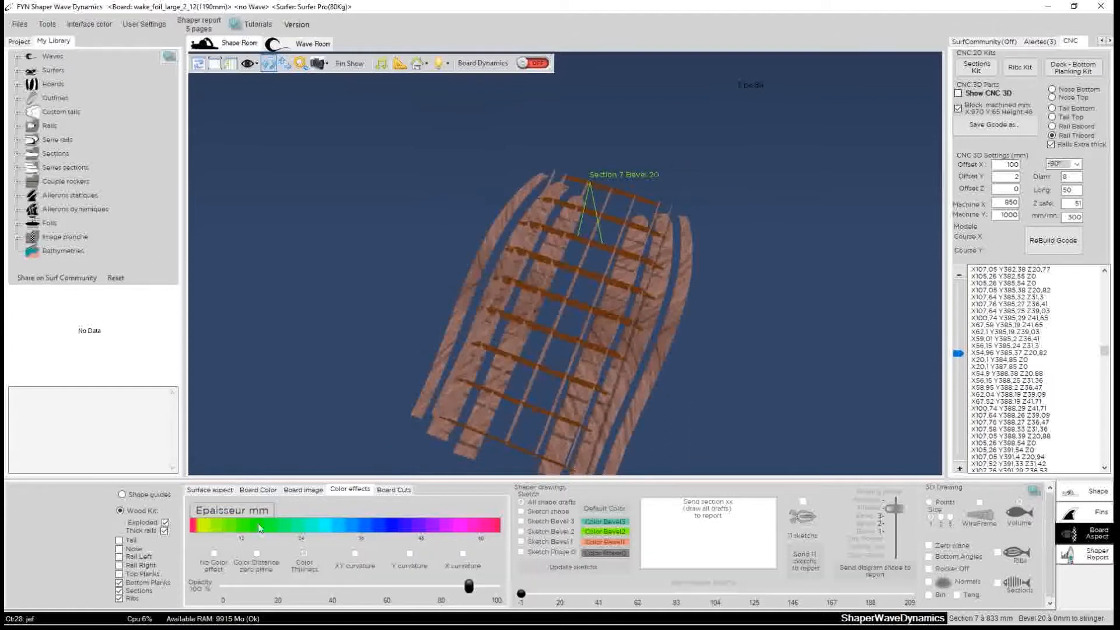
left_click(165, 523)
scroll(575, 295, "up", 5)
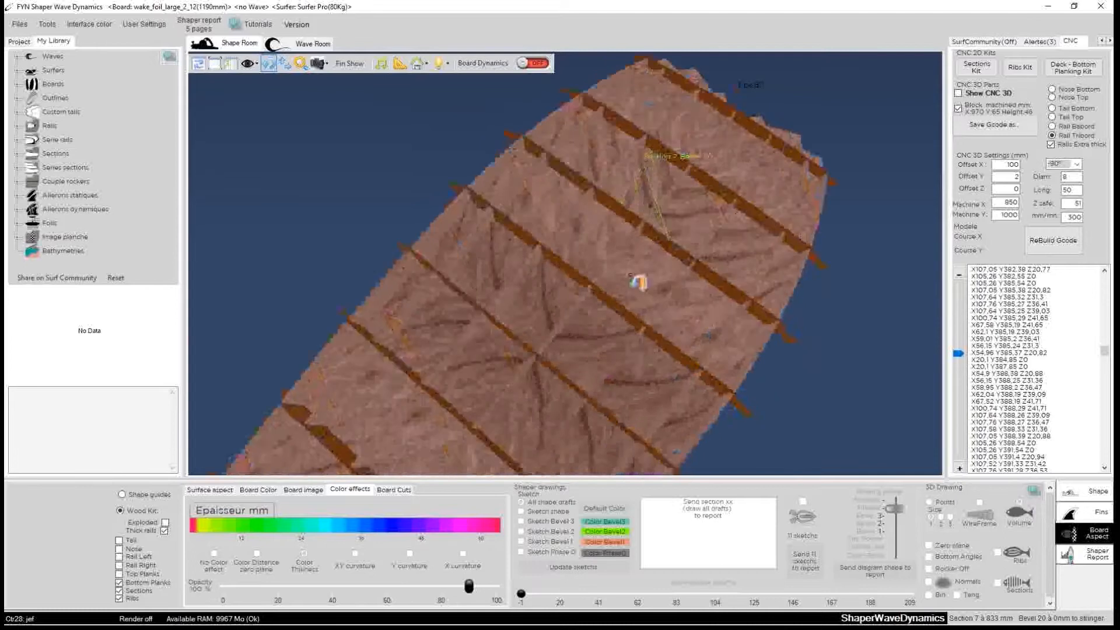
left_click_drag(638, 282, 505, 303)
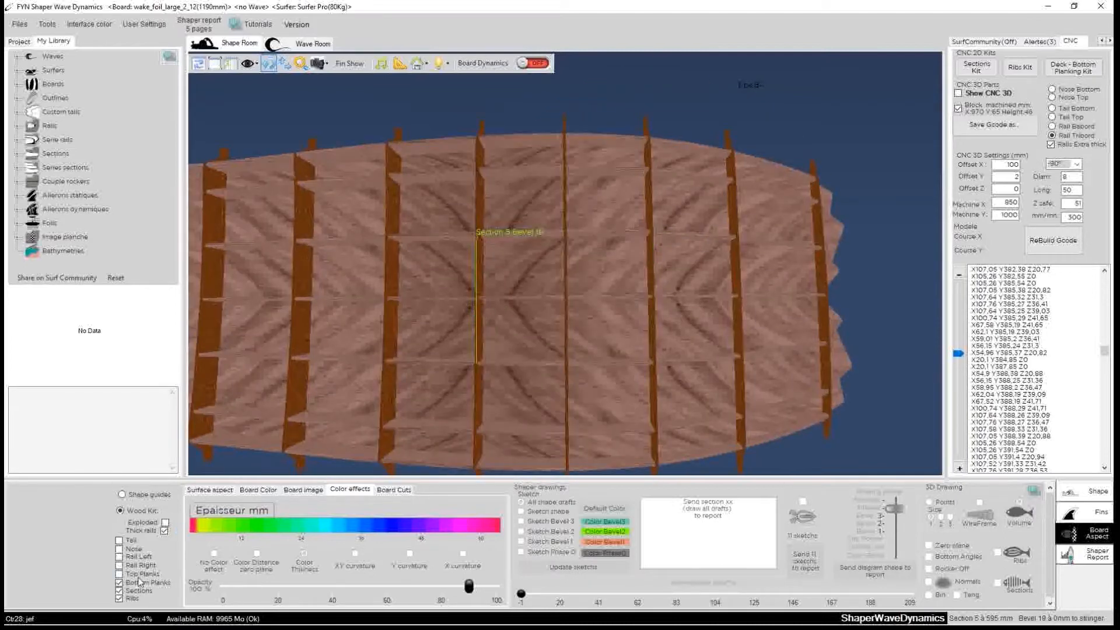
Hide the sections and examine the curved bottom planks together with the ribs along the board's length.
left_click(120, 591)
left_click_drag(455, 407, 343, 176)
left_click_drag(583, 316, 768, 343)
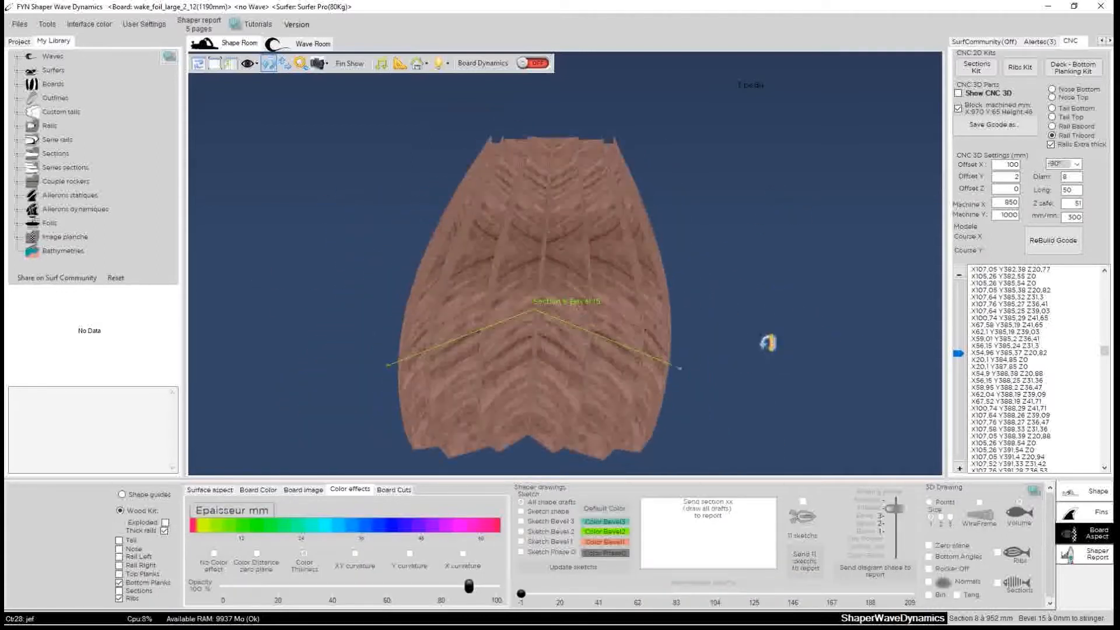
left_click_drag(577, 149, 634, 178)
left_click_drag(454, 204, 439, 393)
left_click_drag(741, 245, 698, 351)
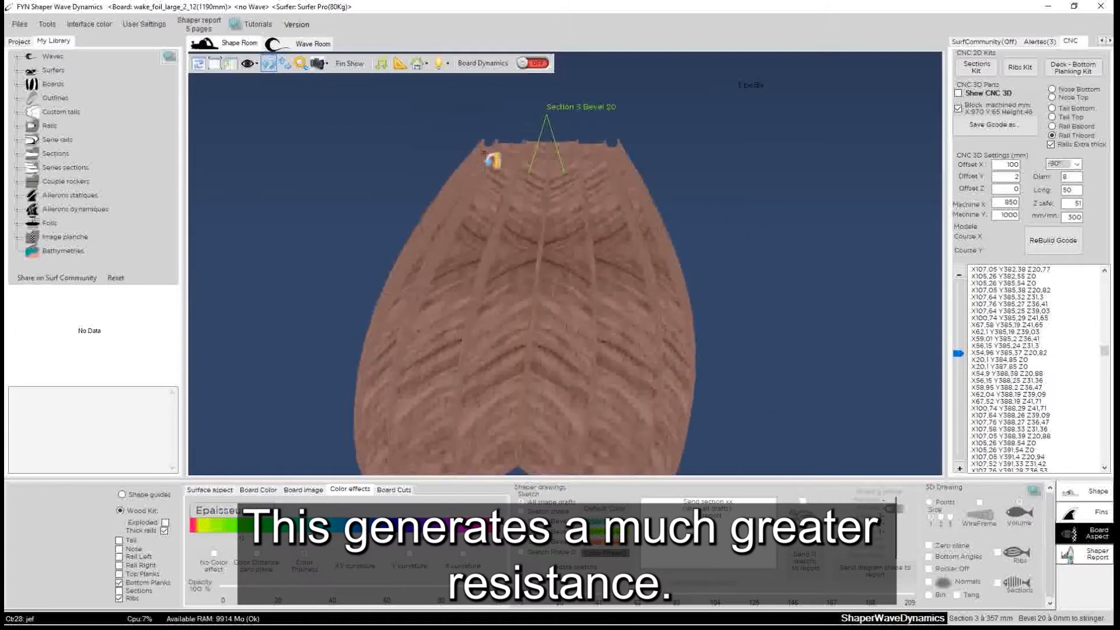
left_click_drag(313, 308, 593, 199)
left_click_drag(401, 258, 537, 295)
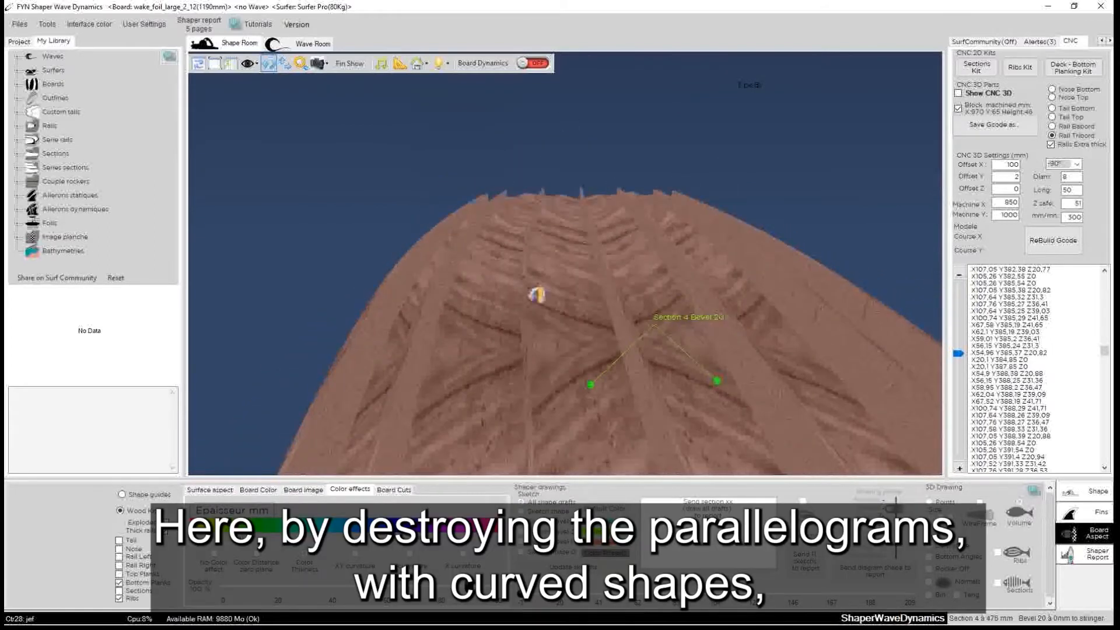
Examine the concaves and vees of the bottom planking in end-on, side and close-up views.
left_click_drag(499, 194, 607, 166)
left_click_drag(515, 305, 262, 268)
left_click_drag(135, 204, 791, 106)
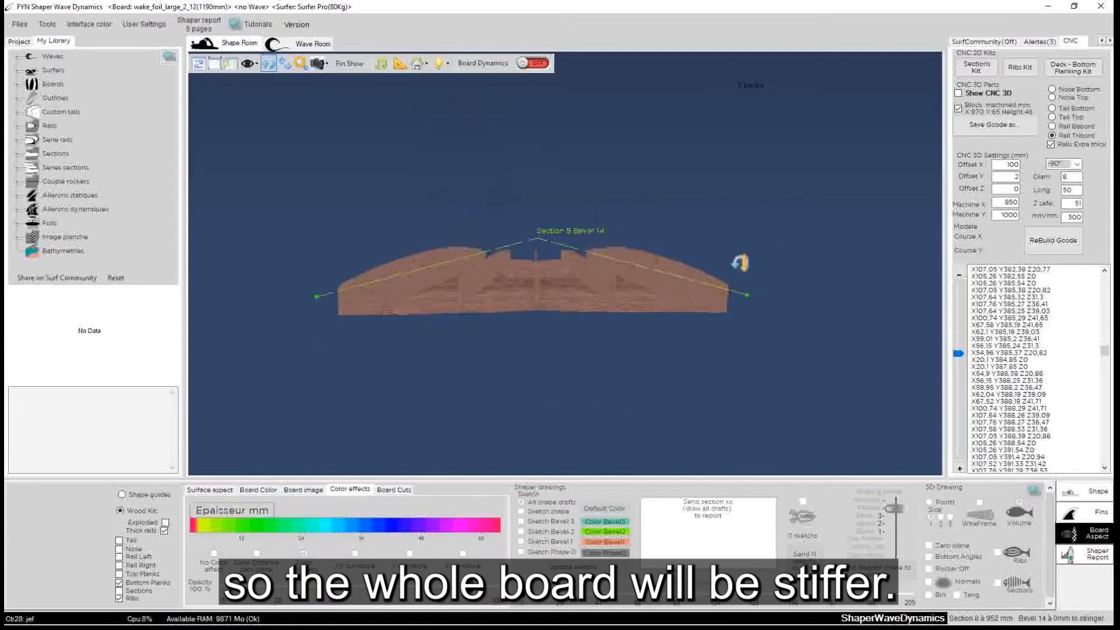
left_click_drag(583, 314, 706, 245)
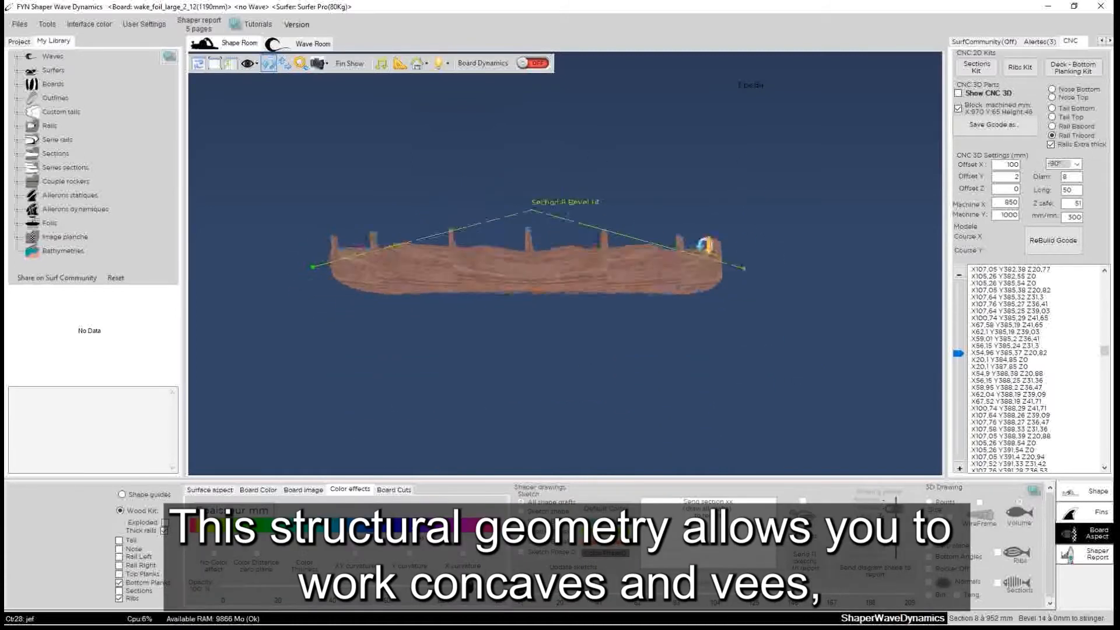
scroll(587, 372, "up", 4)
left_click_drag(572, 373, 787, 364)
left_click_drag(462, 411, 658, 391)
mouse_move(233, 347)
left_mouse_down()
mouse_move(636, 367)
mouse_move(595, 317)
mouse_move(622, 400)
left_mouse_up()
left_click_drag(699, 186, 581, 186)
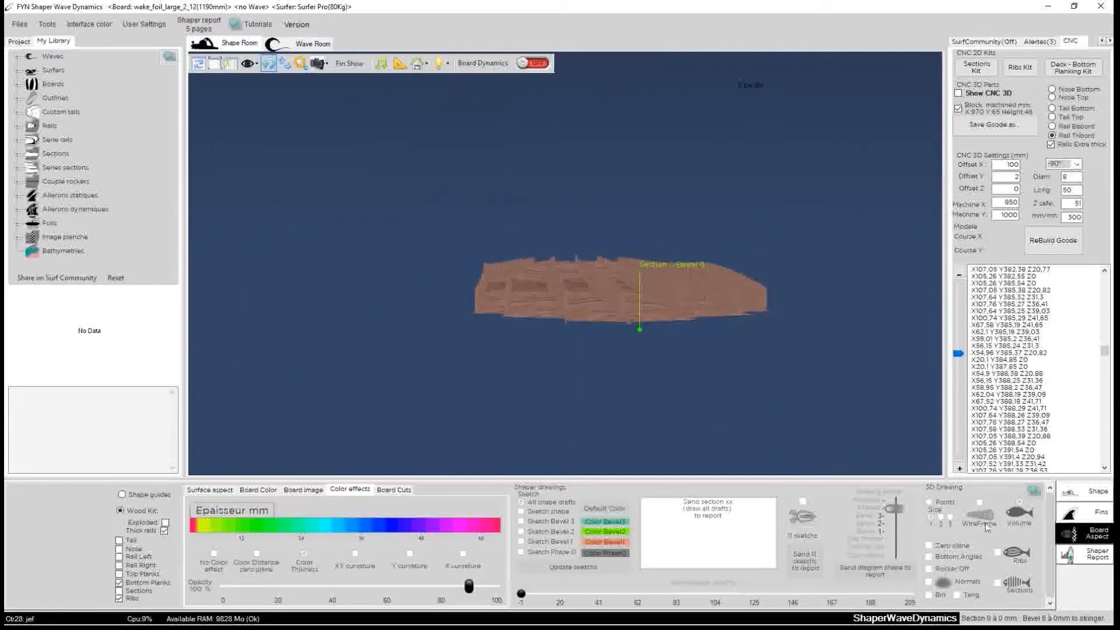
Switch the board from the wood kit to the shape guides and examine its chamfers and construction lines.
left_click(122, 495)
left_click_drag(455, 350, 638, 344)
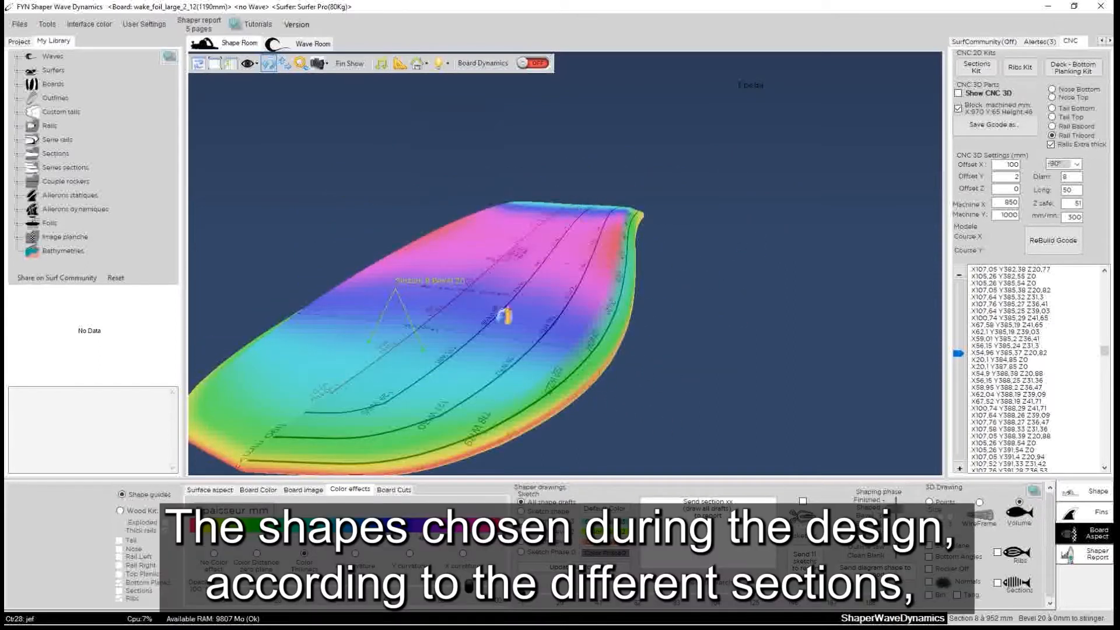
left_click_drag(635, 330, 319, 169)
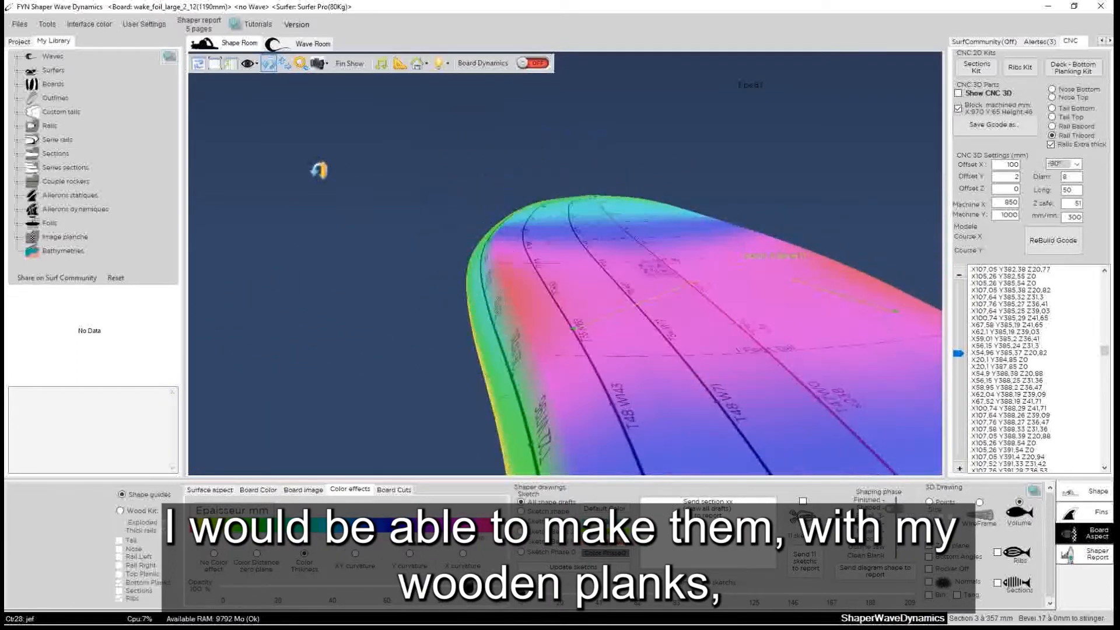
left_click_drag(681, 348, 490, 322)
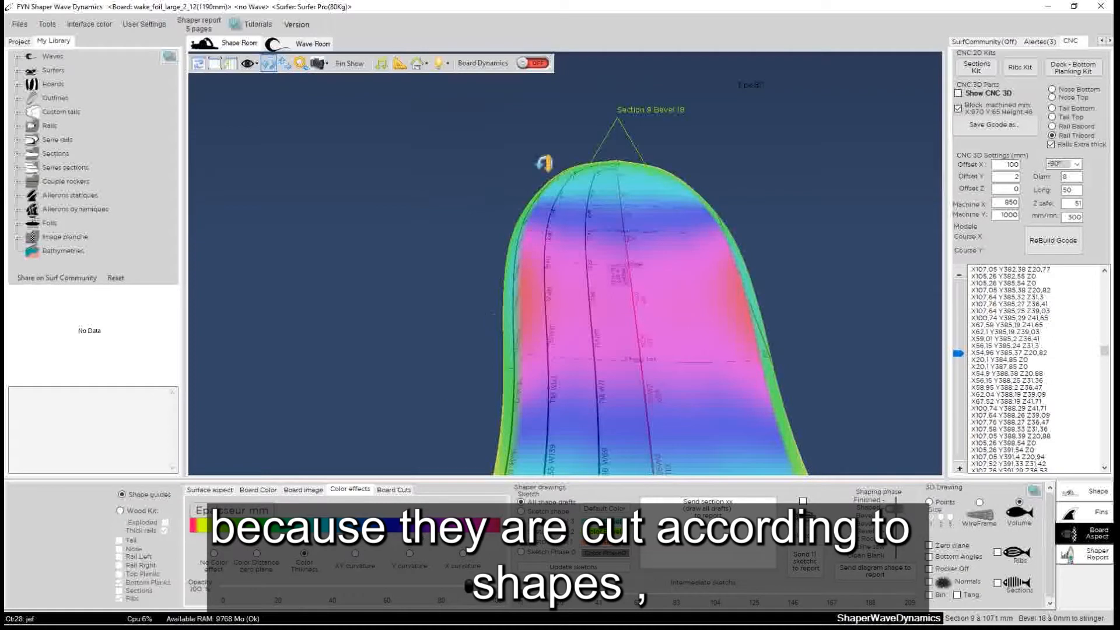
left_click_drag(560, 305, 605, 349)
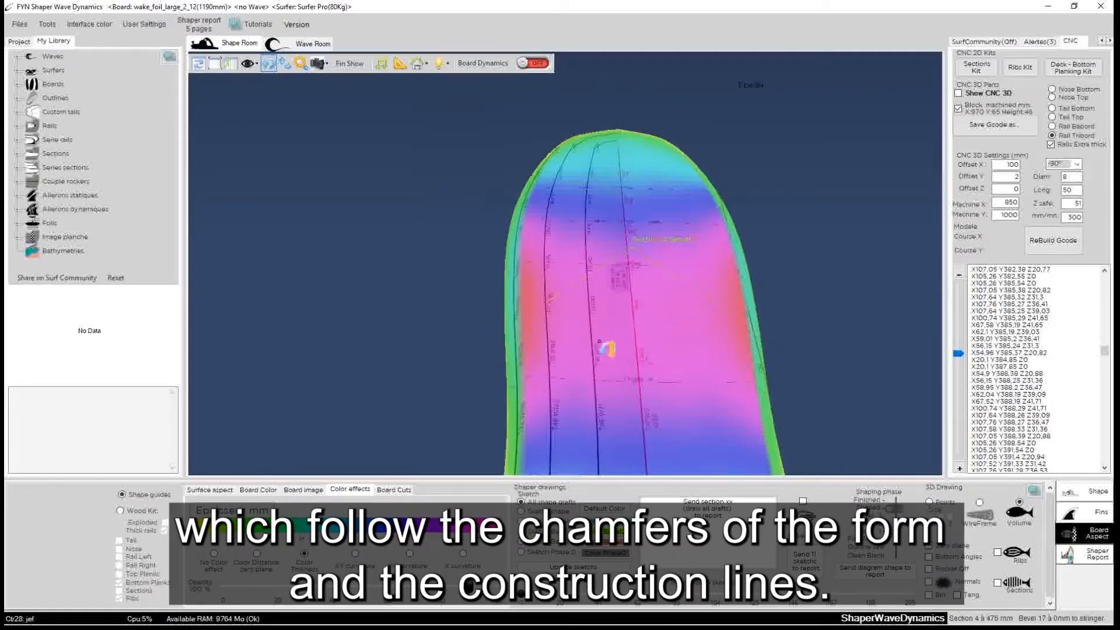
left_click_drag(616, 133, 675, 393)
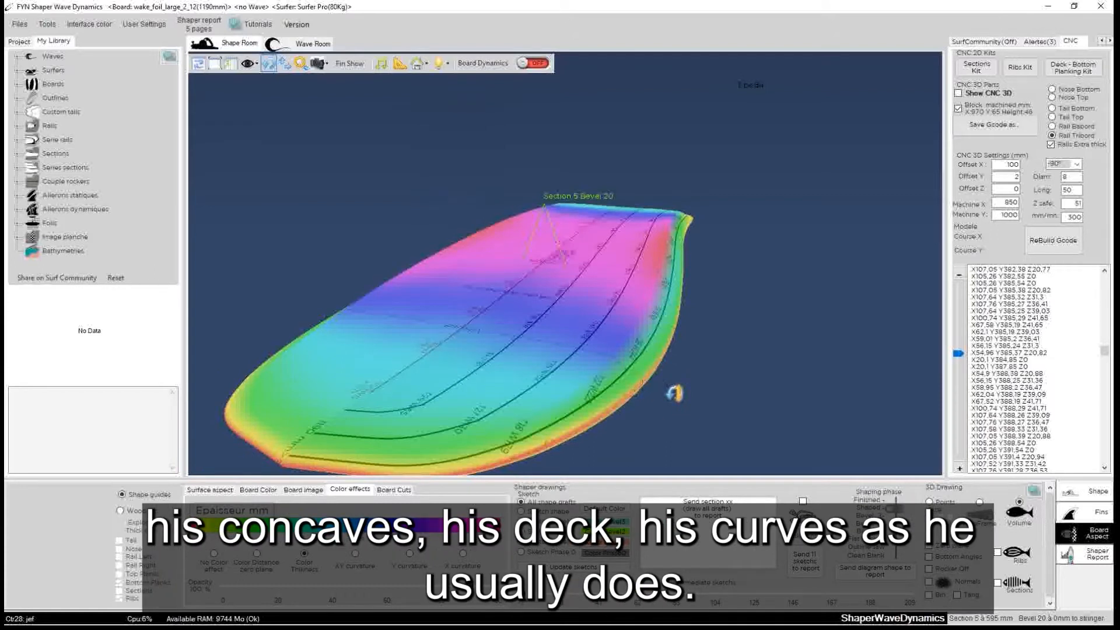
left_click_drag(673, 393, 682, 296)
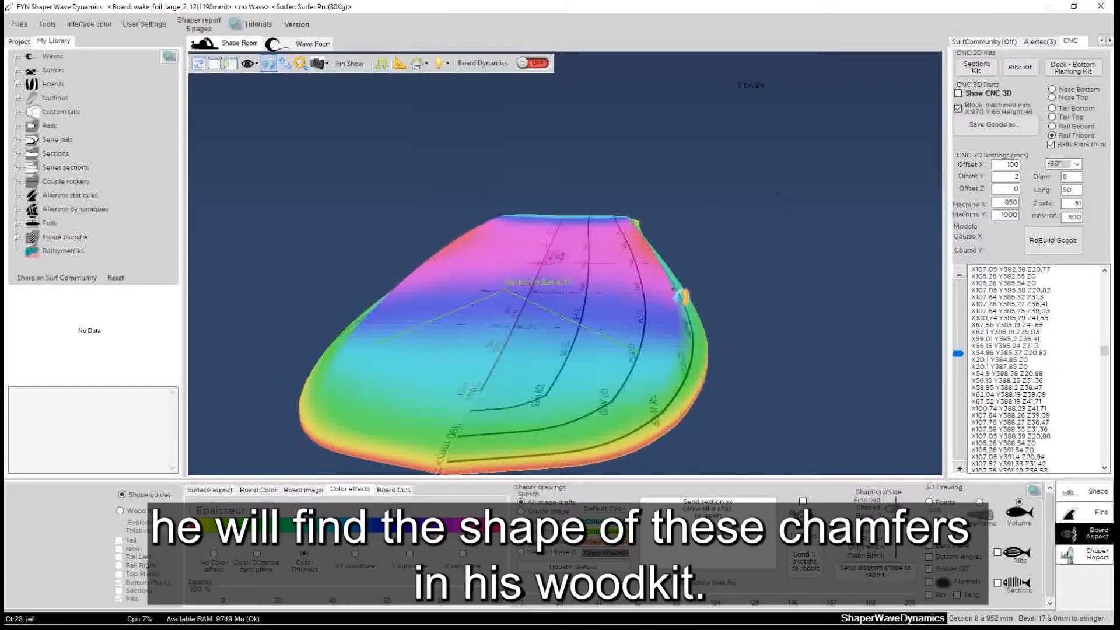
Switch the board from the shape guides back to the wood kit and display its top planks.
left_click(120, 510)
left_click_drag(541, 272, 833, 257)
left_click(119, 574)
left_click_drag(775, 224, 781, 196)
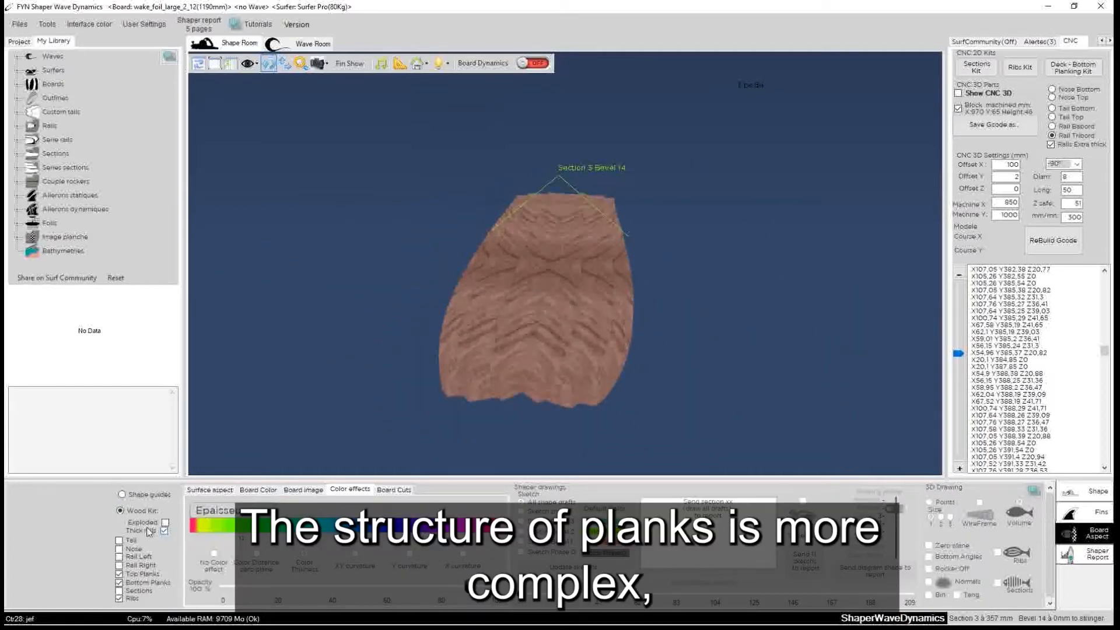
Explode the wood kit and examine the curvature of the individual top and bottom planks from above and from the side.
left_click(165, 522)
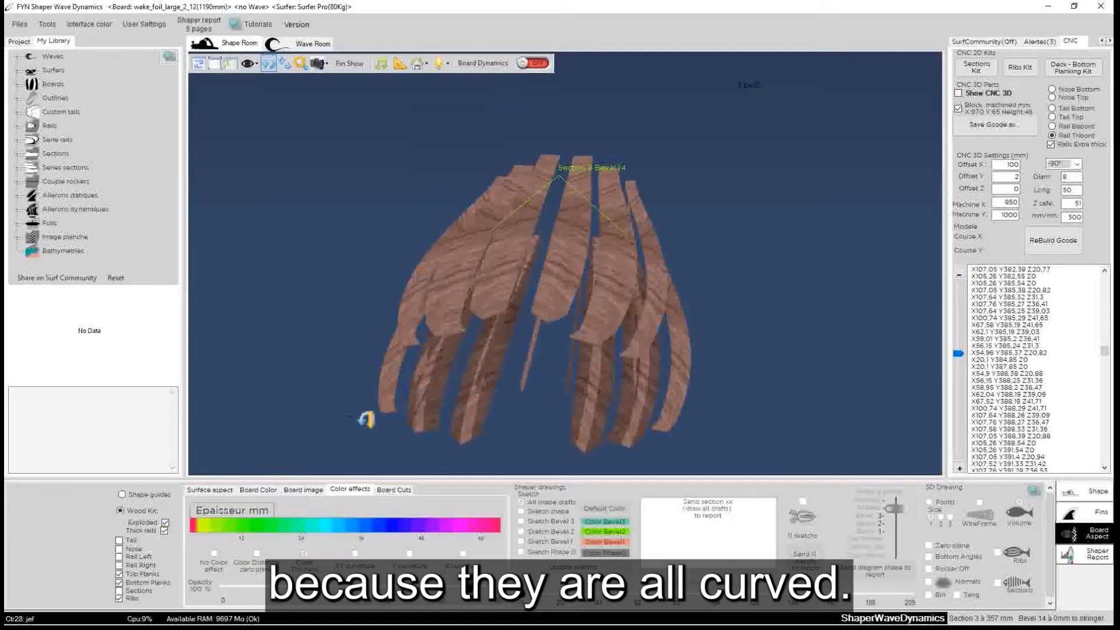
left_click_drag(305, 187, 830, 275)
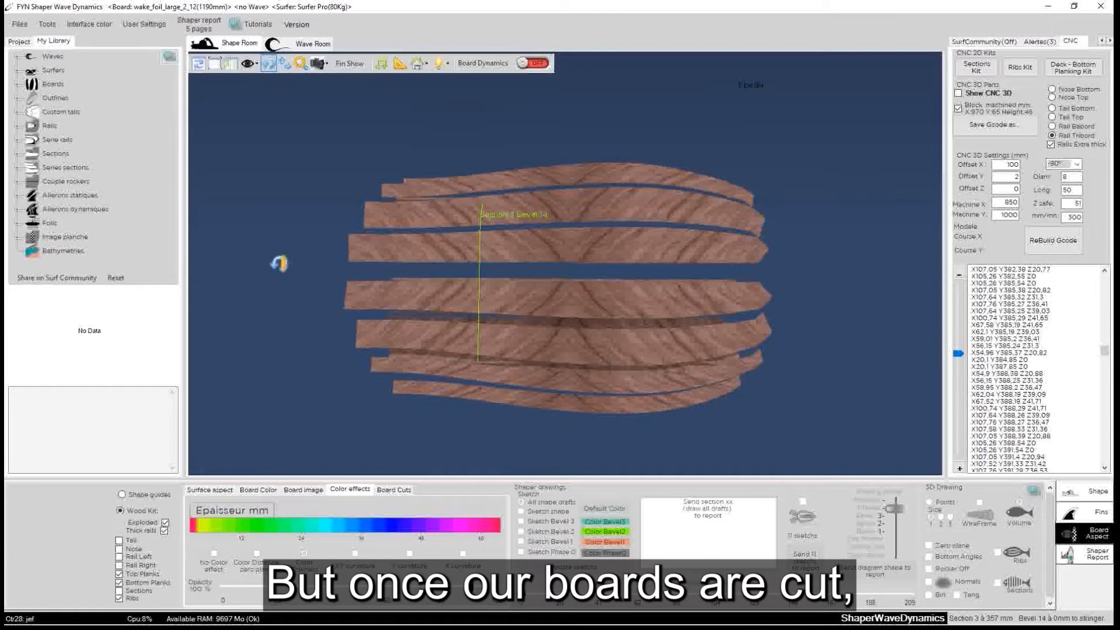
left_click_drag(279, 263, 765, 414)
left_click_drag(340, 335, 822, 324)
left_click_drag(394, 401, 785, 191)
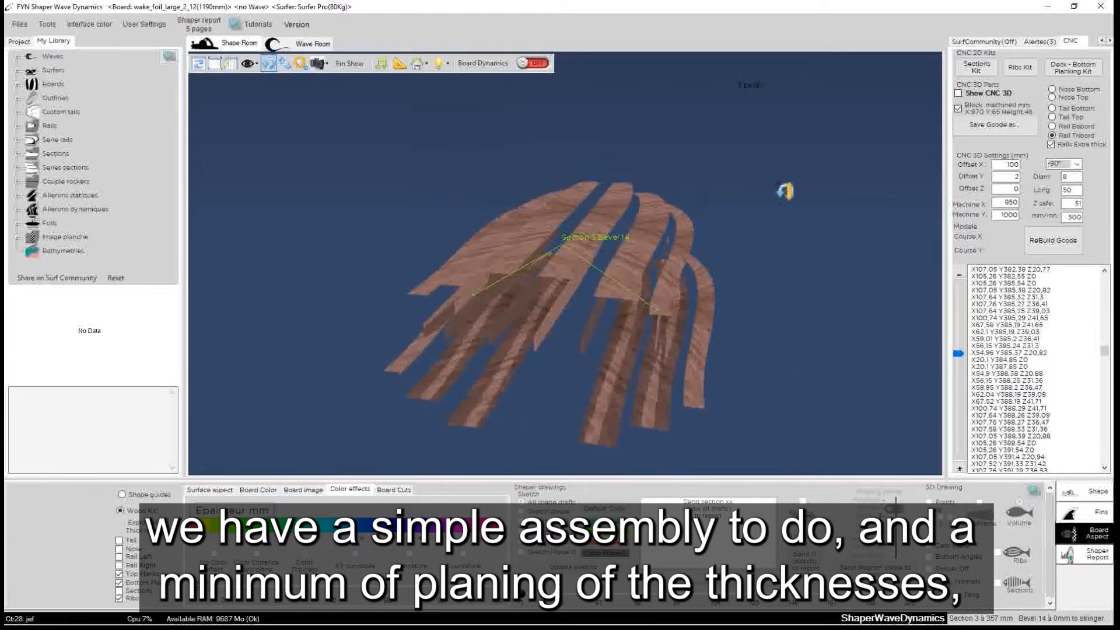
left_click_drag(797, 352, 570, 359)
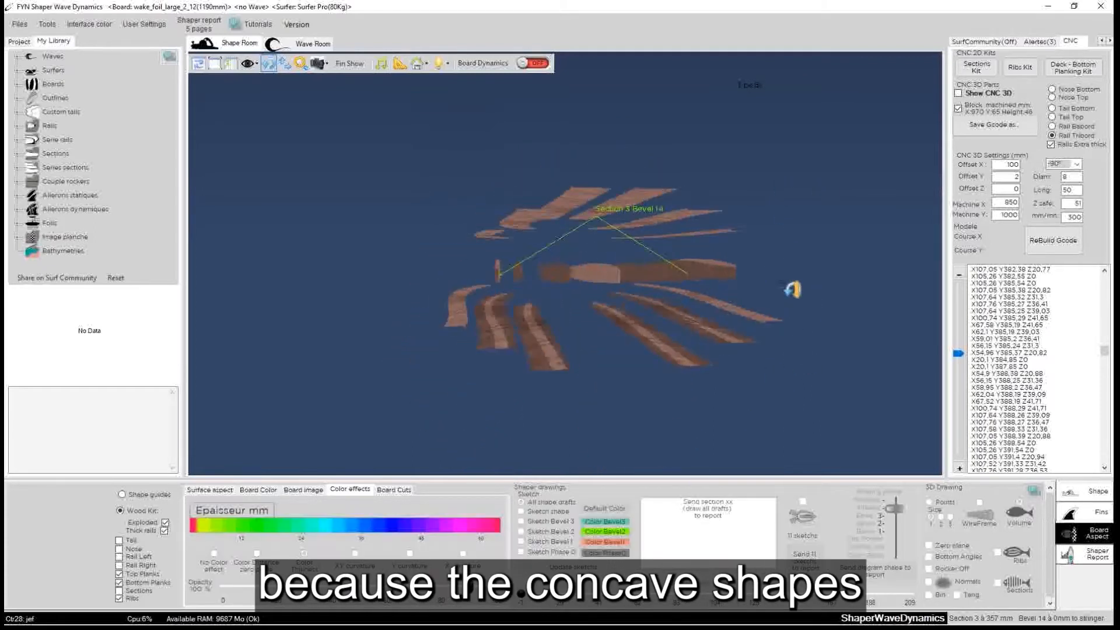
left_click_drag(791, 271, 520, 315)
left_click_drag(796, 337, 202, 303)
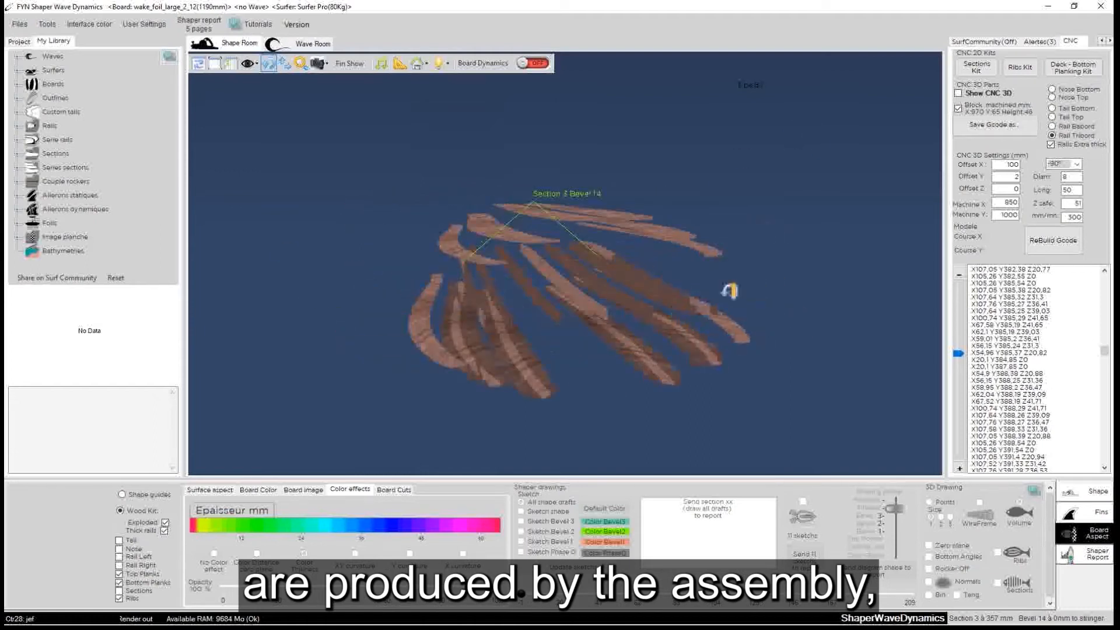
Examine the separated planks in end-on, oblique and lengthwise views to see how their curves form the concaves.
left_click_drag(730, 290, 633, 301)
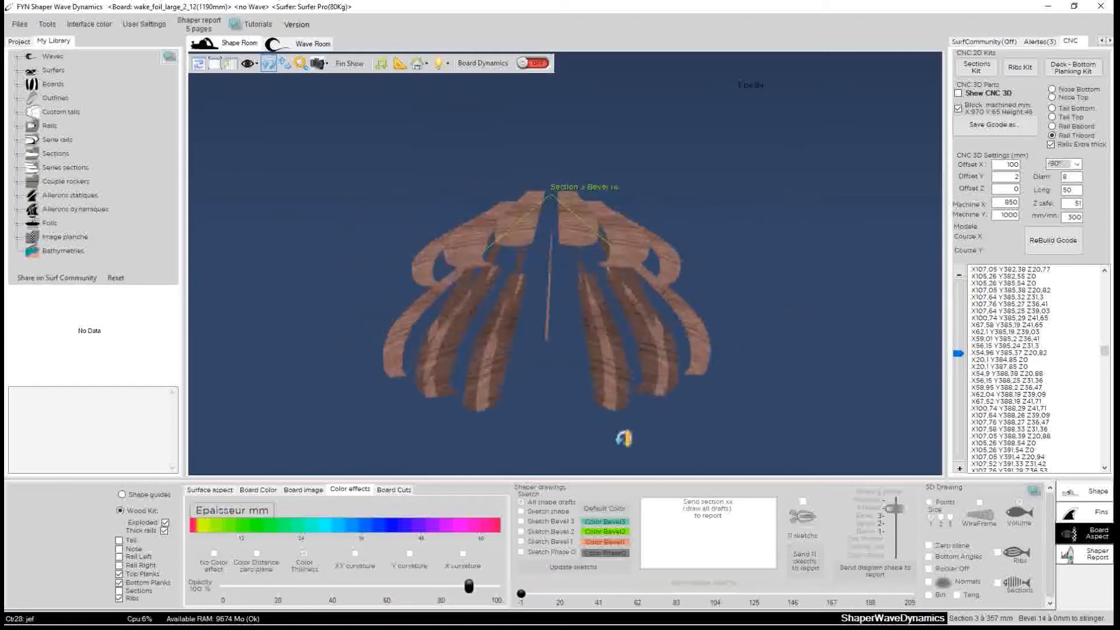
left_click_drag(644, 345, 691, 373)
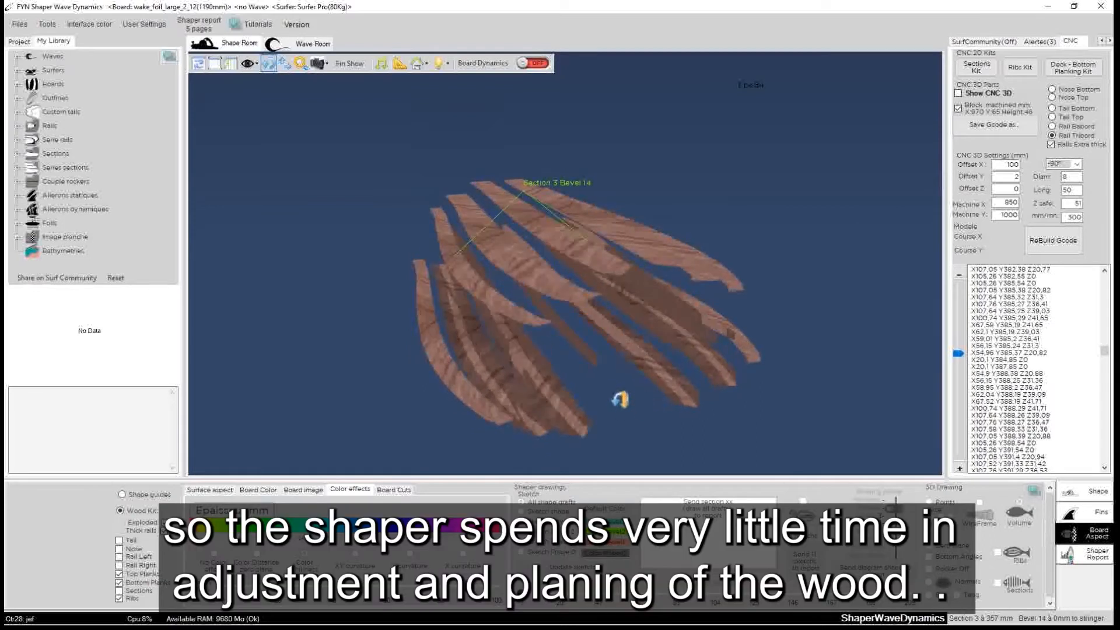
left_click_drag(396, 315, 627, 281)
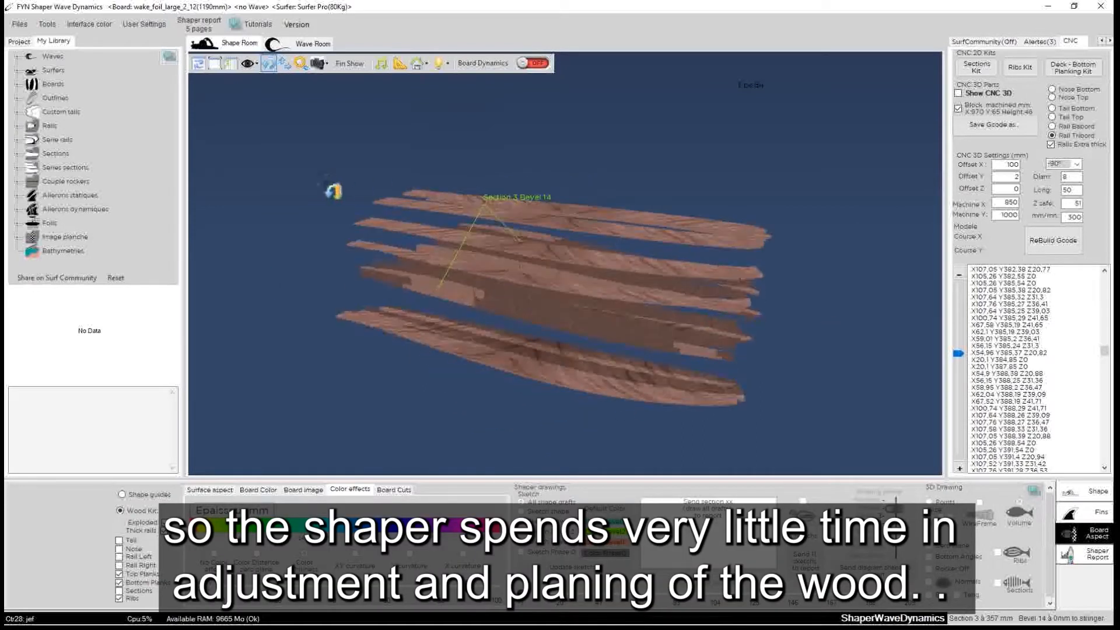
left_click_drag(334, 191, 640, 341)
left_click_drag(373, 226, 389, 224)
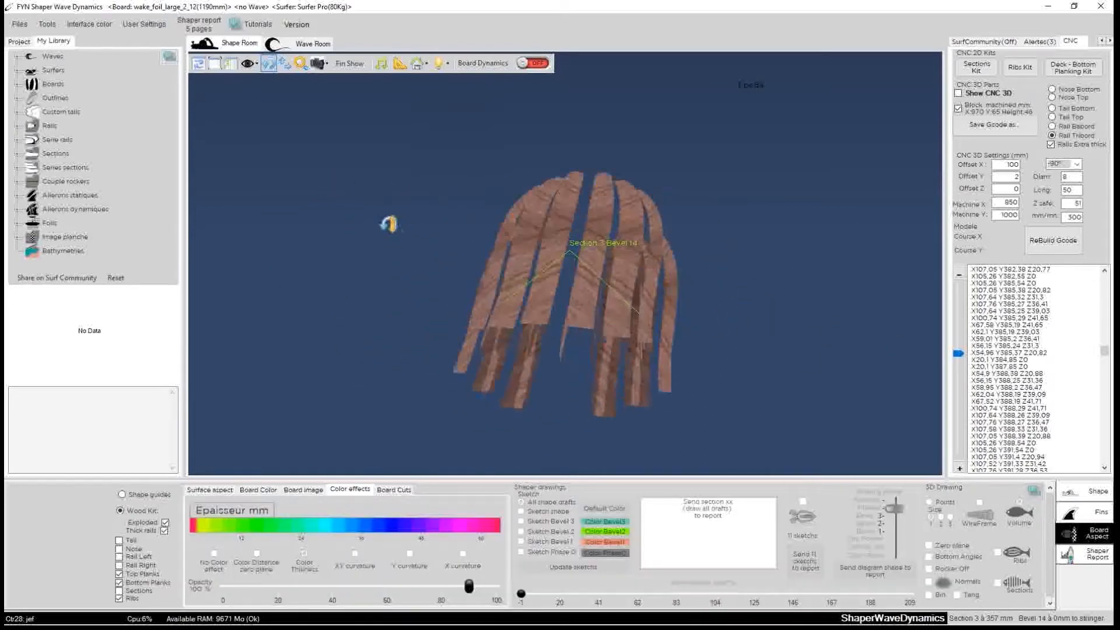
left_click_drag(470, 265, 548, 212)
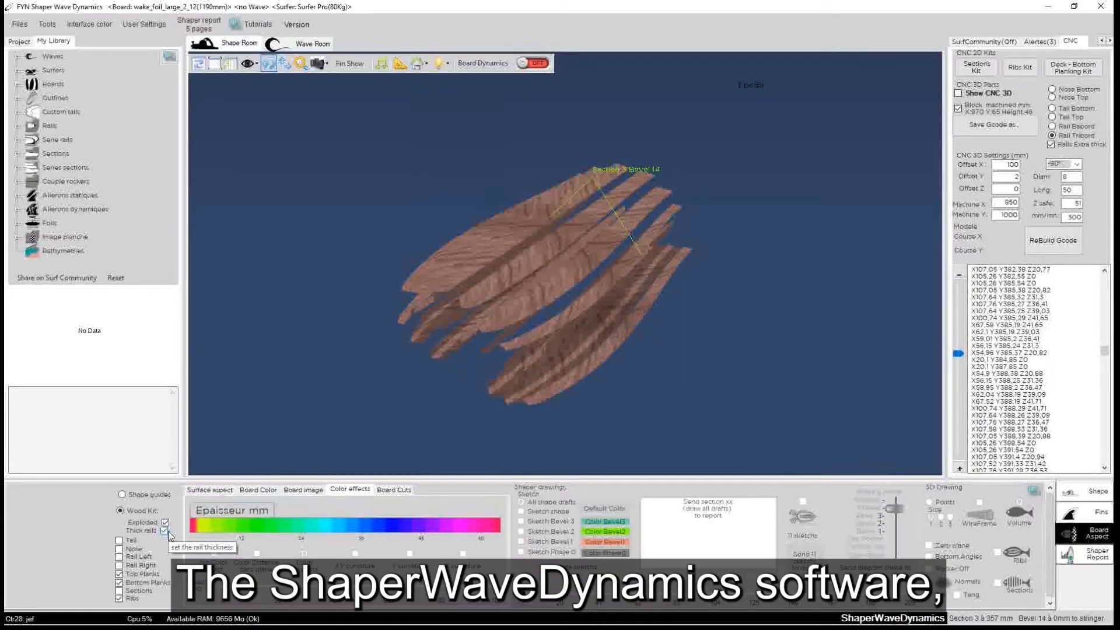
left_click_drag(392, 449, 828, 389)
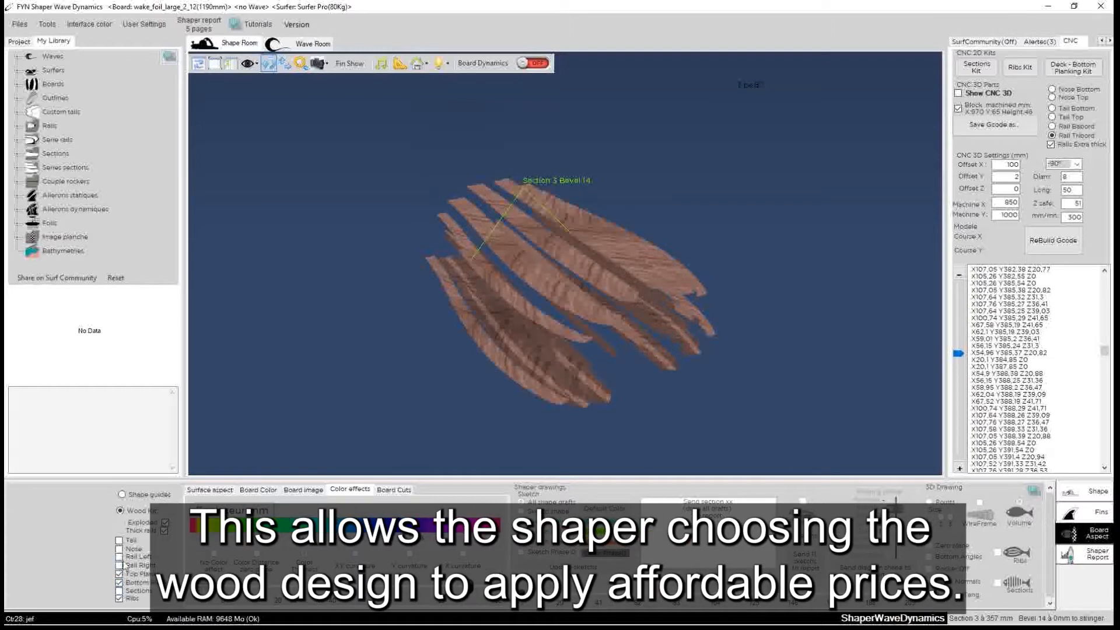
Reassemble the wood kit and examine the closed planking from its end and side.
left_click(165, 524)
left_click_drag(736, 424, 540, 143)
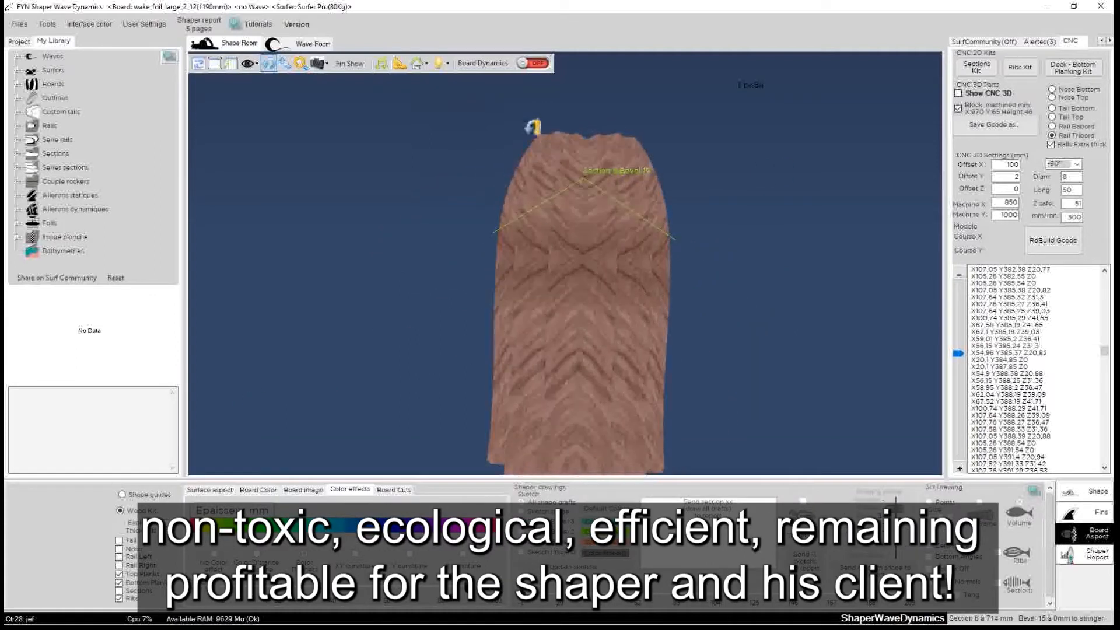
left_click_drag(645, 238, 600, 237)
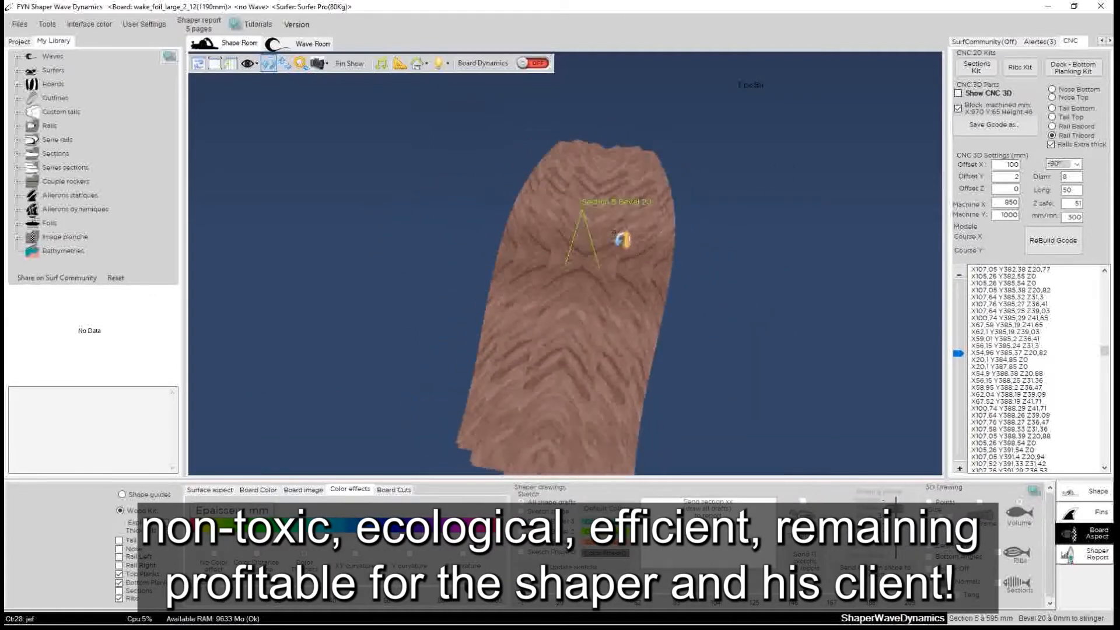
left_click_drag(679, 392, 776, 170)
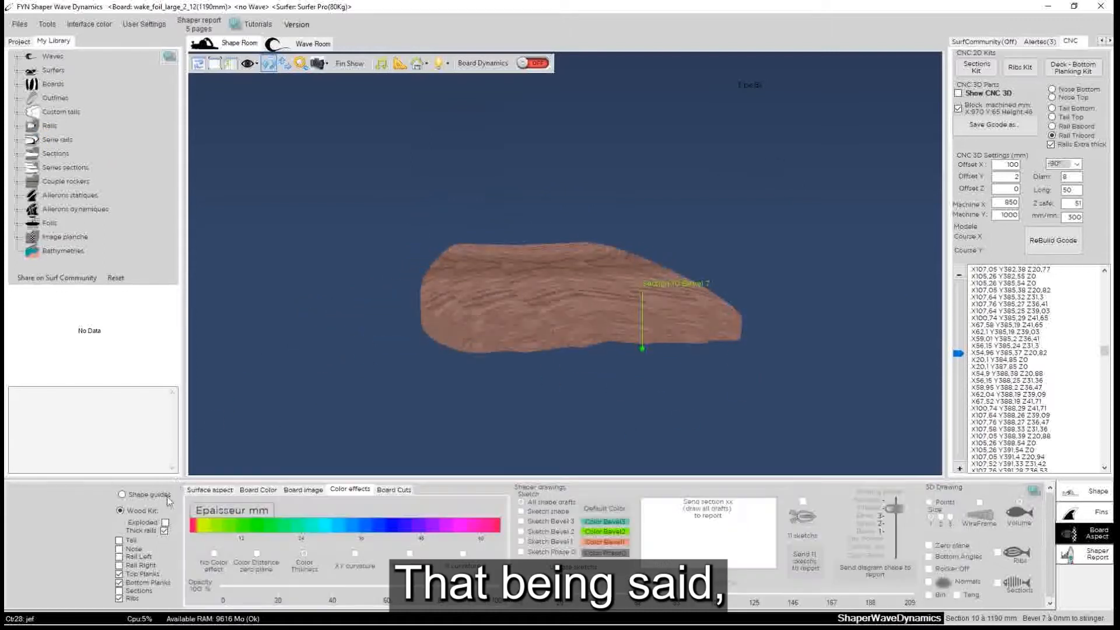
Explode the wood kit again and hide the ribs so only the top and bottom planks are displayed.
left_click(166, 523)
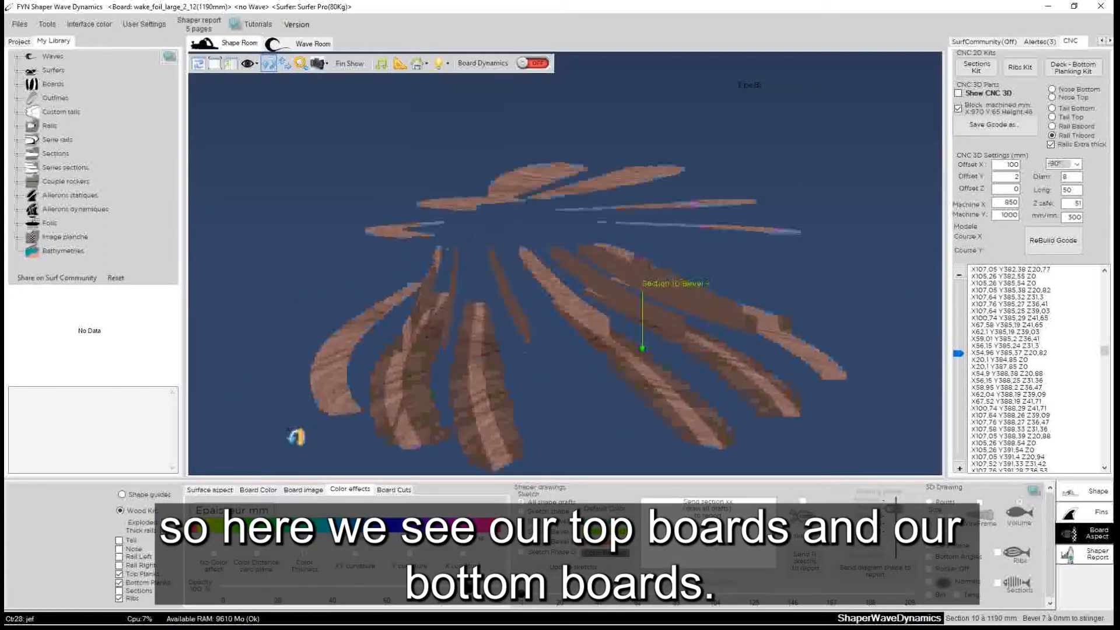
left_click_drag(356, 172, 670, 263)
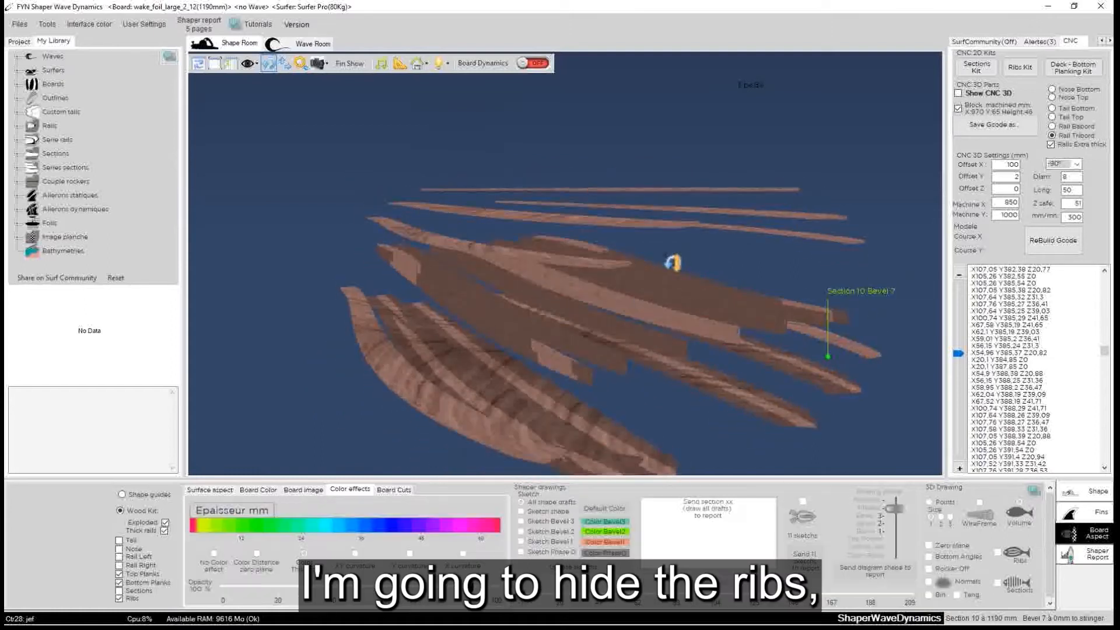
left_click(133, 598)
left_click_drag(836, 111, 732, 379)
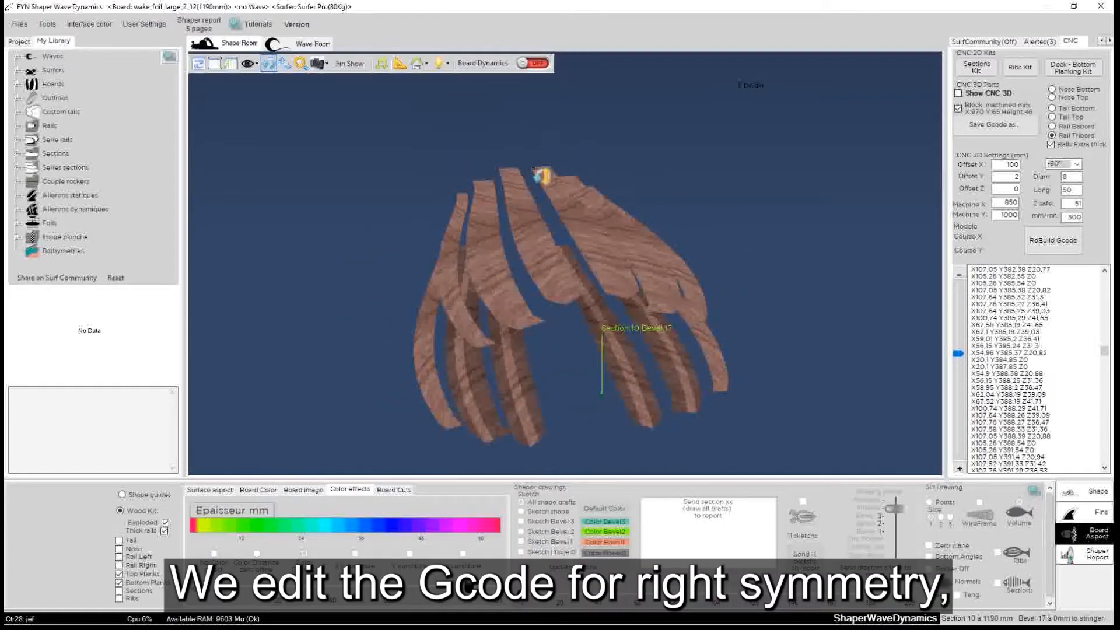
Examine the left-right symmetry of the exploded planks and compare the top planks with the bottom planks.
left_click_drag(781, 274, 557, 350)
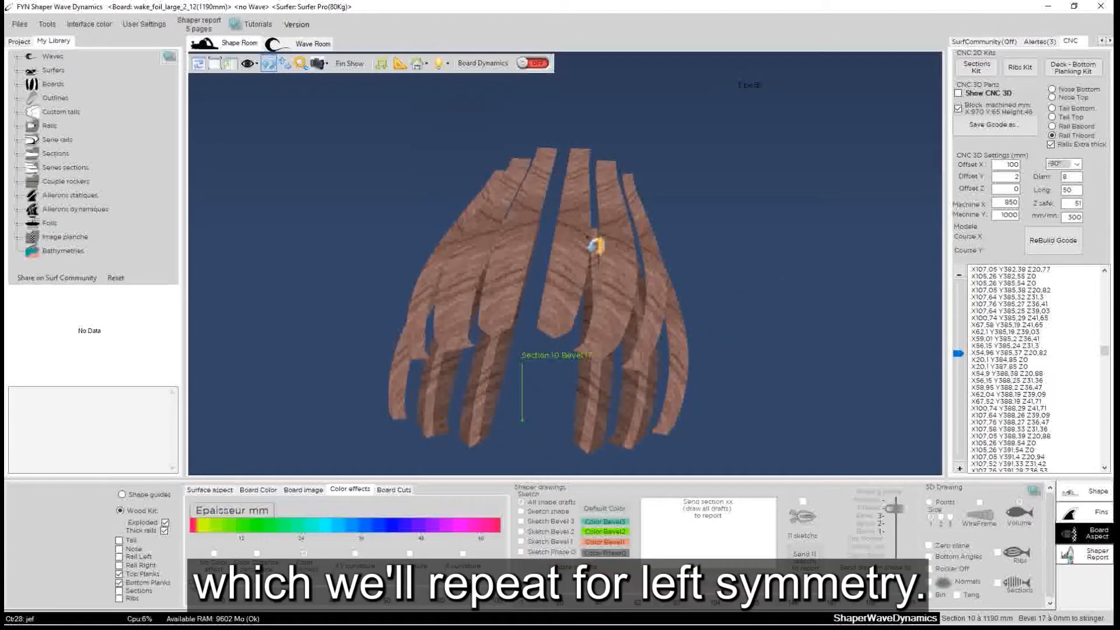
left_click_drag(383, 227, 566, 259)
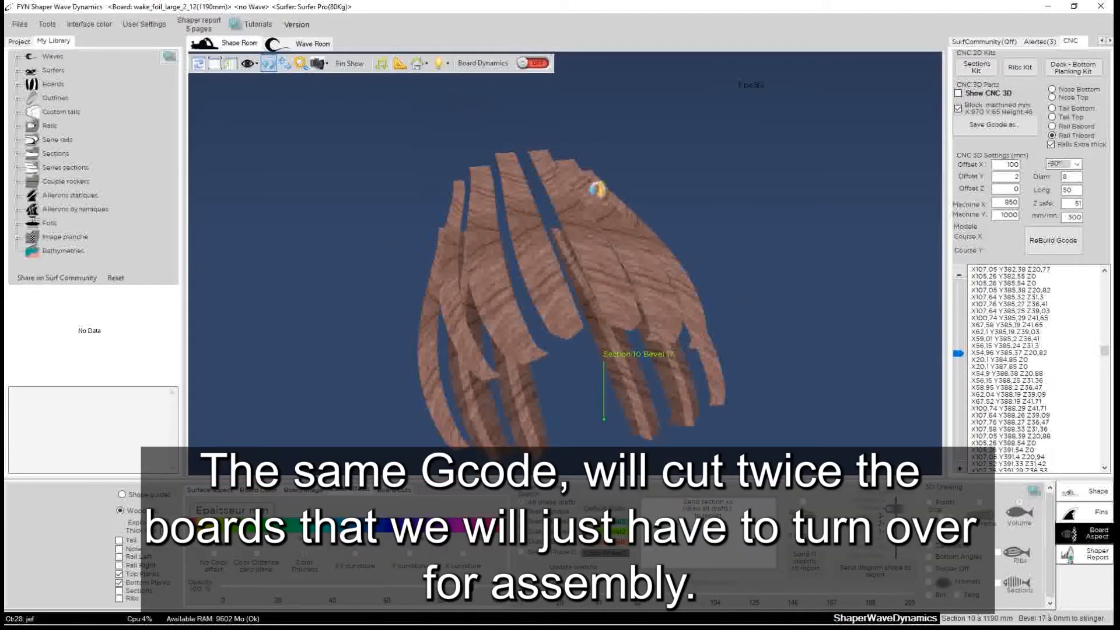
left_click_drag(774, 278, 319, 219)
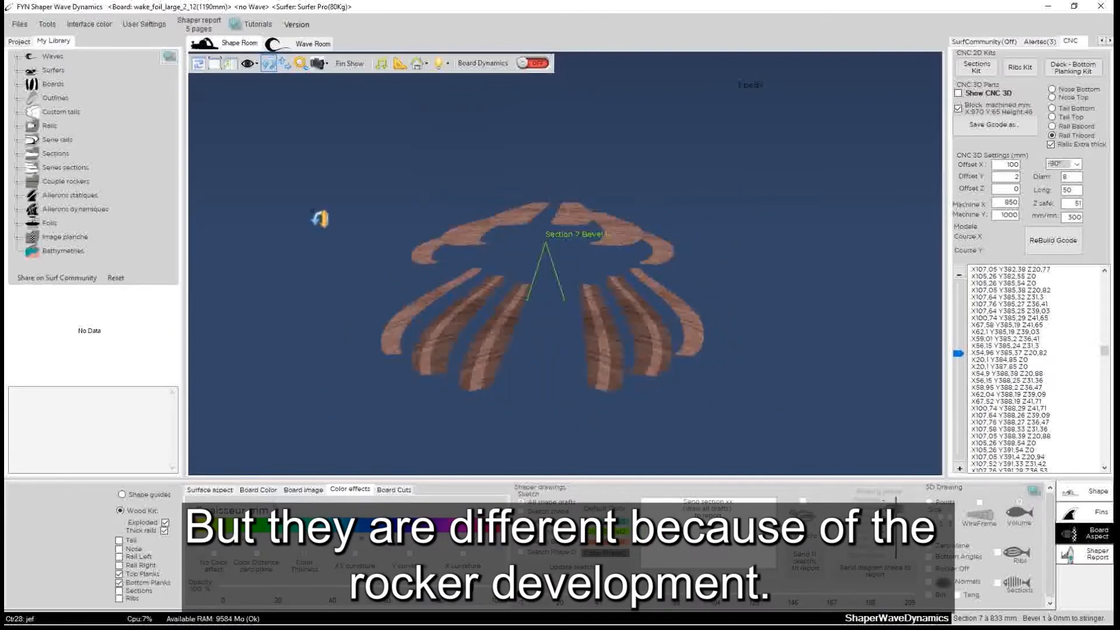
left_click_drag(523, 331, 587, 157)
left_click_drag(800, 351, 380, 434)
left_click_drag(447, 363, 890, 336)
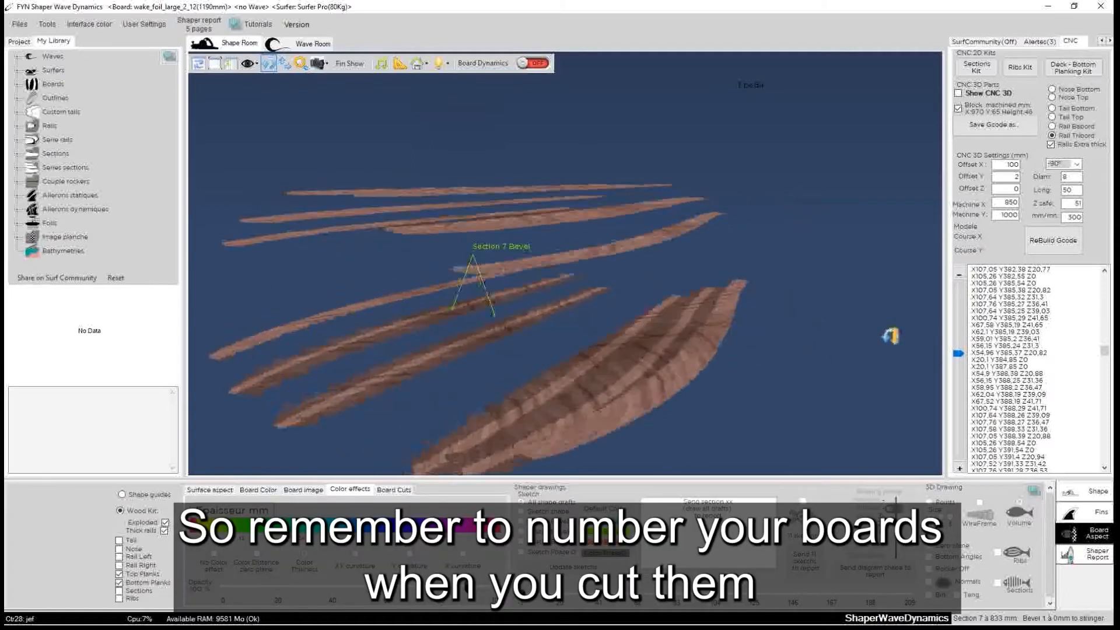
left_click_drag(508, 386, 912, 315)
left_click_drag(521, 309, 440, 277)
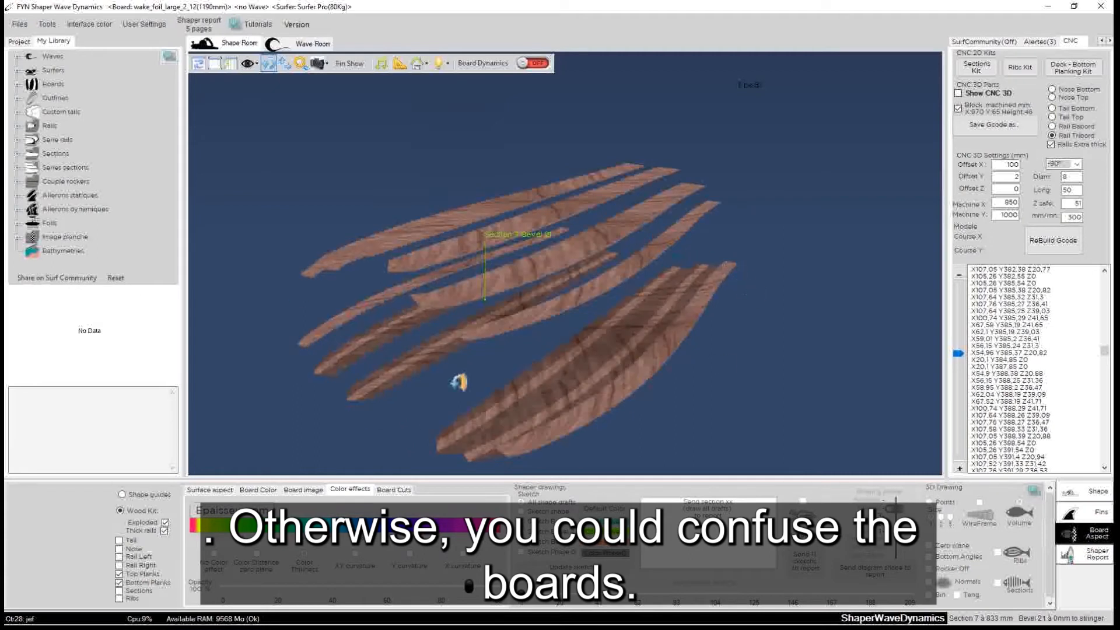
left_click_drag(459, 382, 794, 110)
left_click_drag(394, 169, 680, 395)
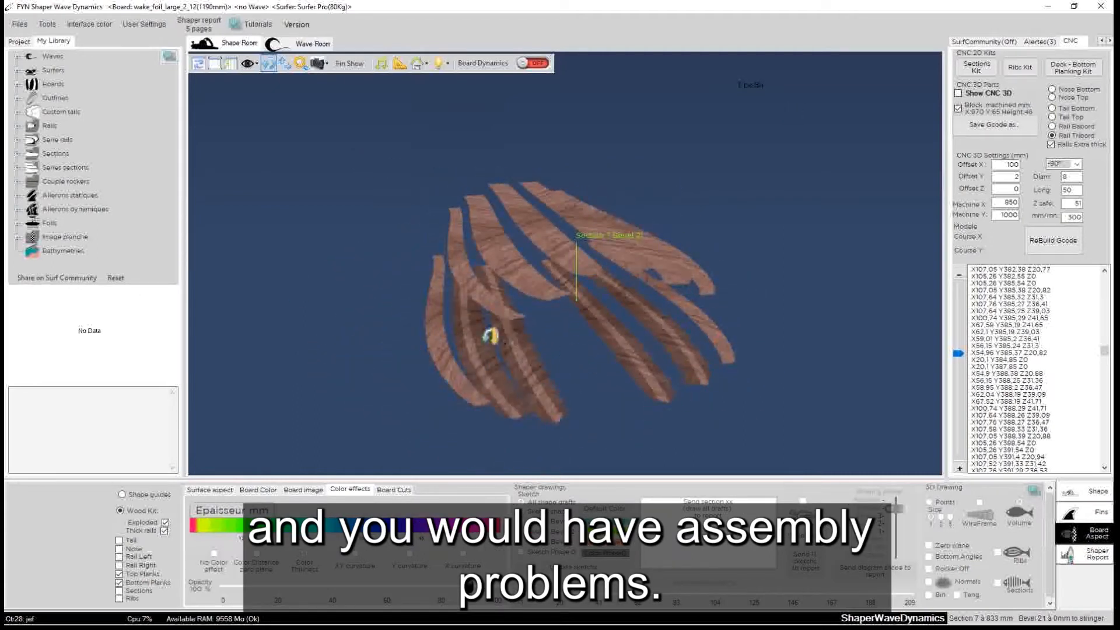
left_click_drag(545, 343, 262, 473)
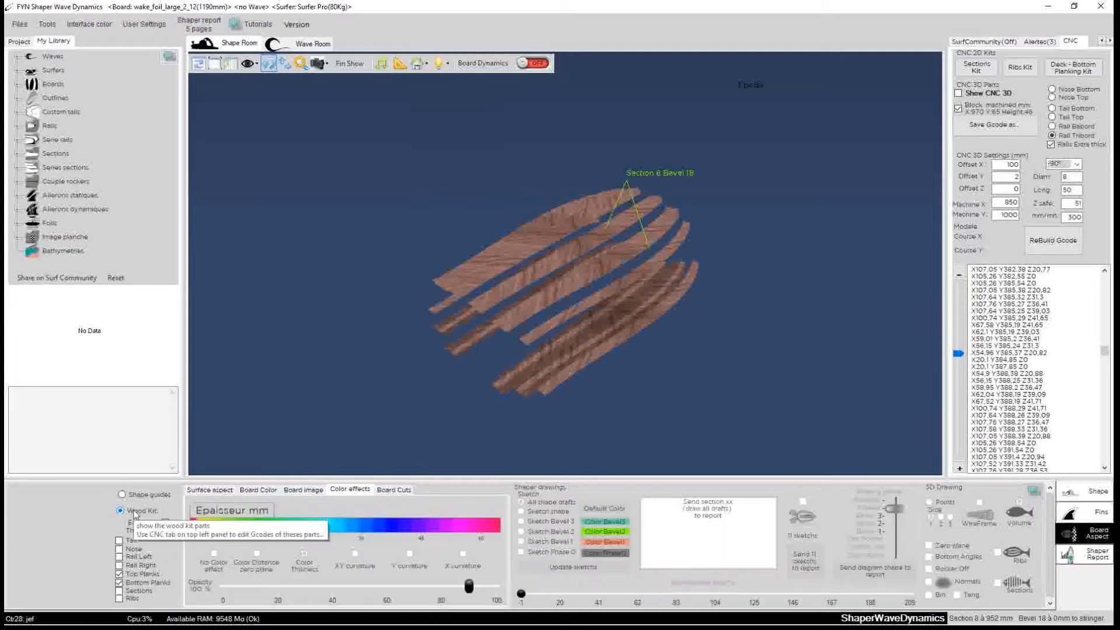
left_click_drag(729, 335, 753, 324)
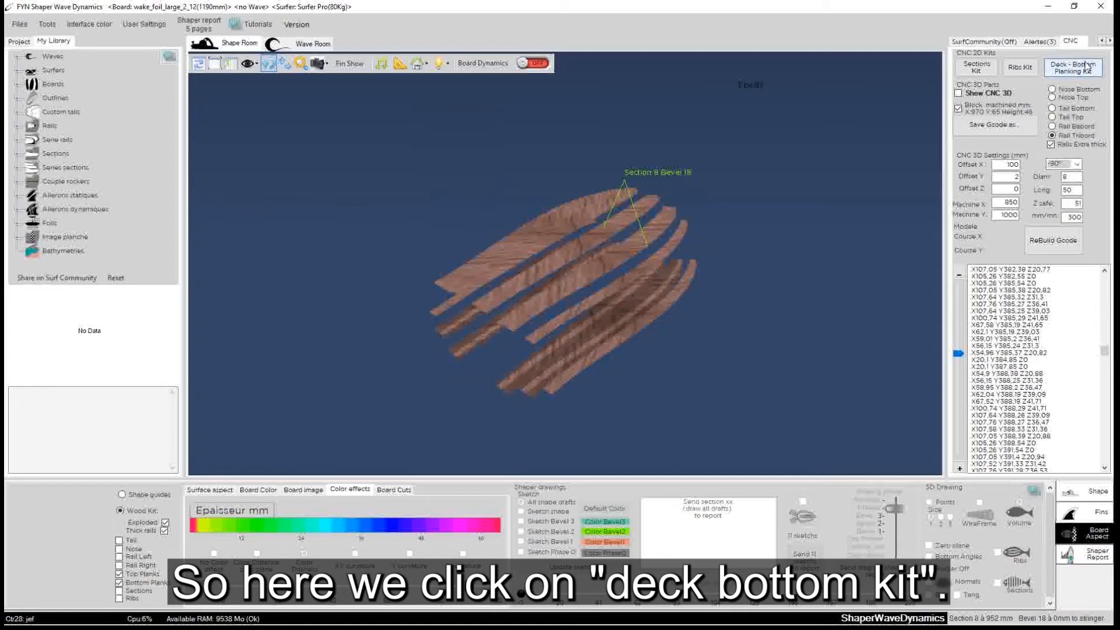
Open the G-code window for the deck and bottom planking kit and restrict it to only the top planks.
left_click(1085, 70)
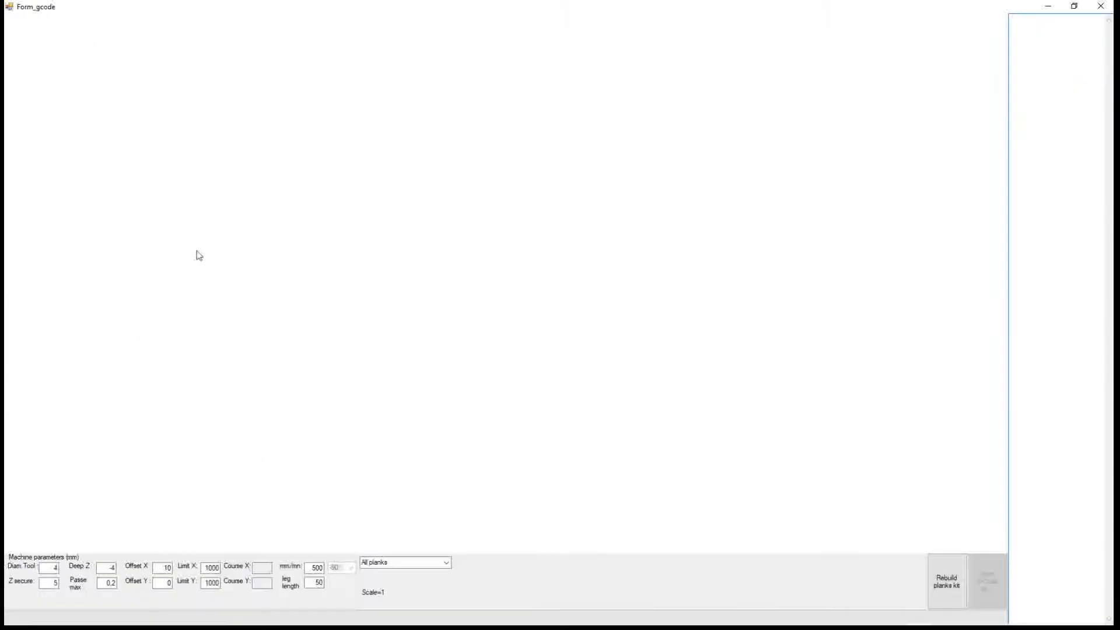
left_click(446, 562)
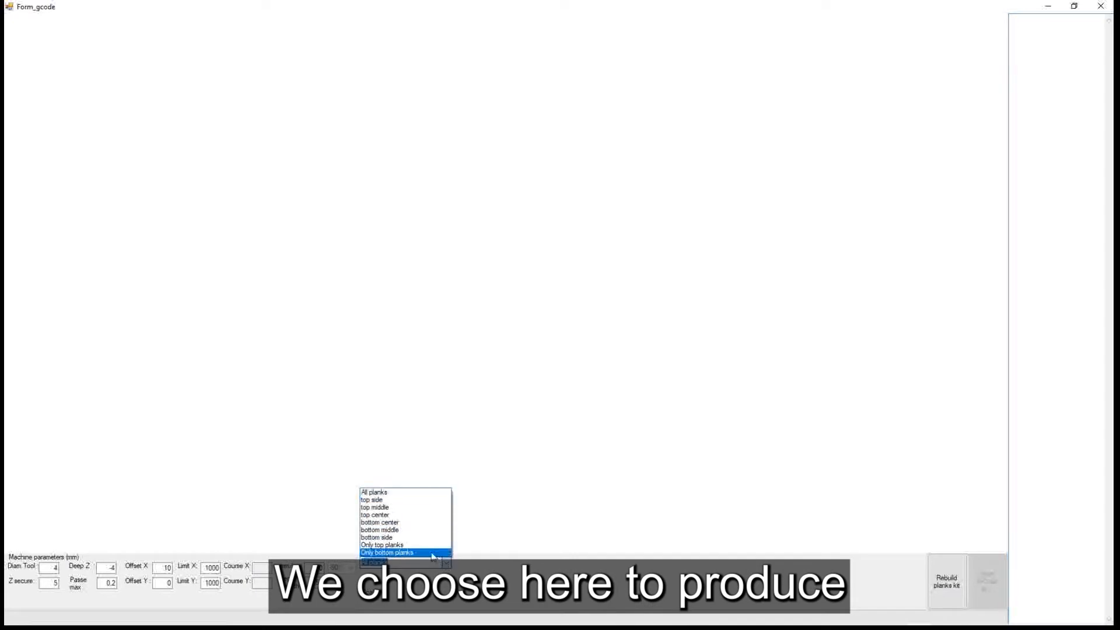
left_click(395, 544)
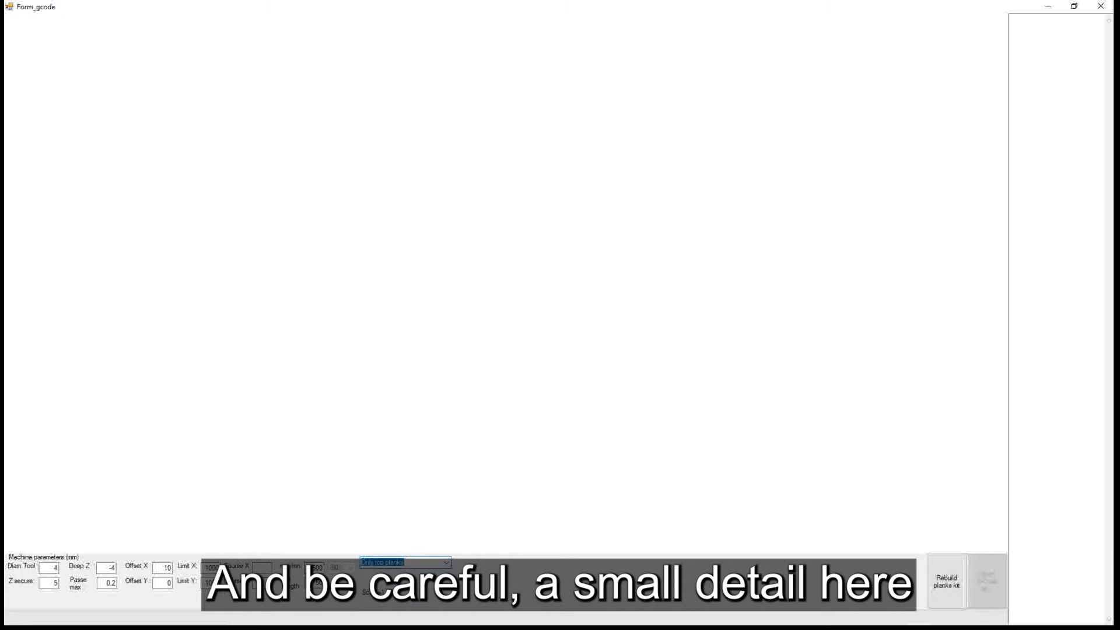
Review the machine's Y limit and the plank selection, and calculate the planks kit G-code.
left_click(203, 583)
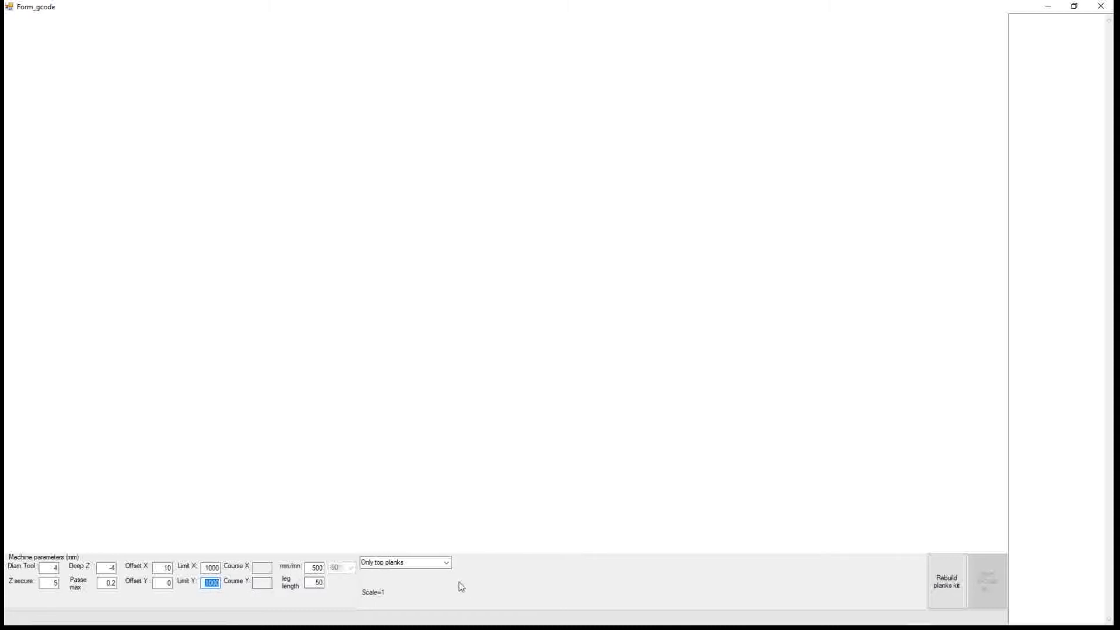
left_click_drag(363, 562, 405, 562)
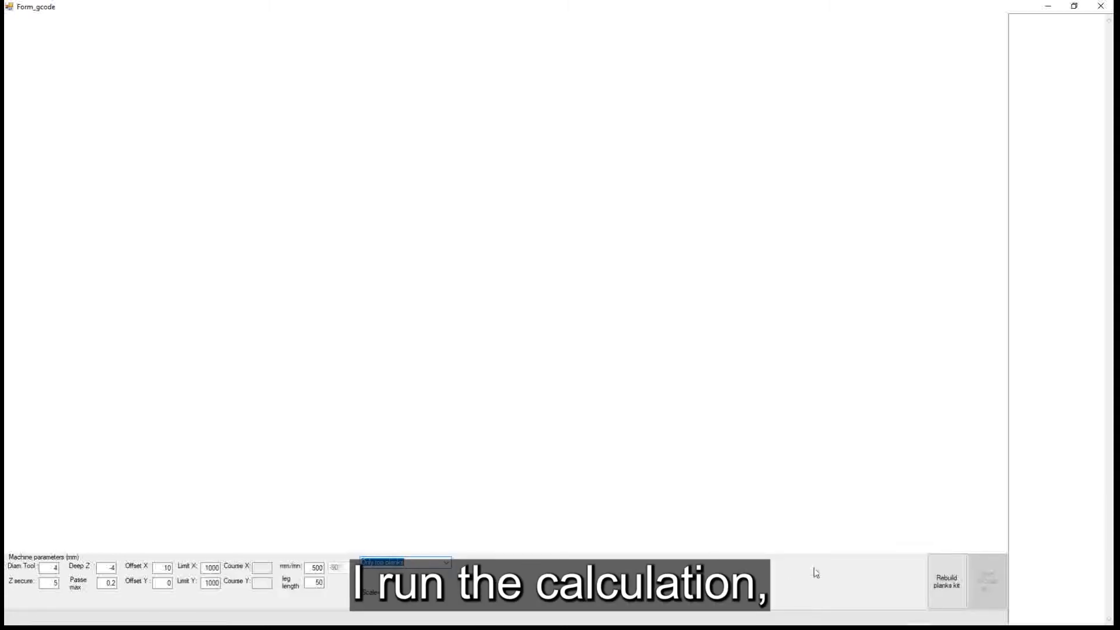
left_click(946, 581)
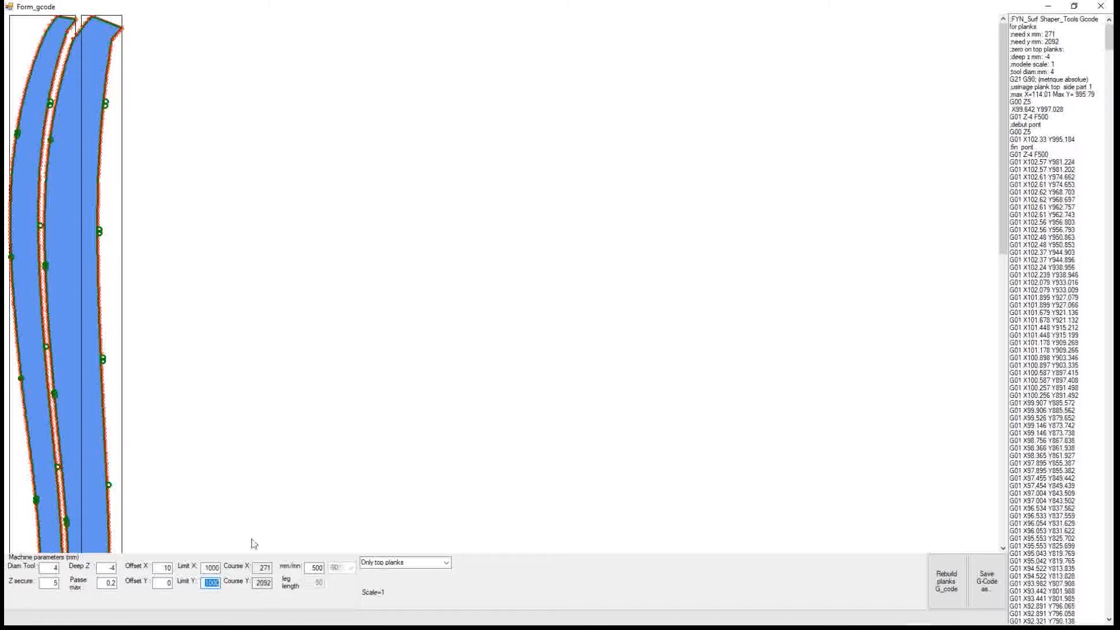
Check the required Y course and the full plank layout against the machine's Y limit.
double_click(258, 583)
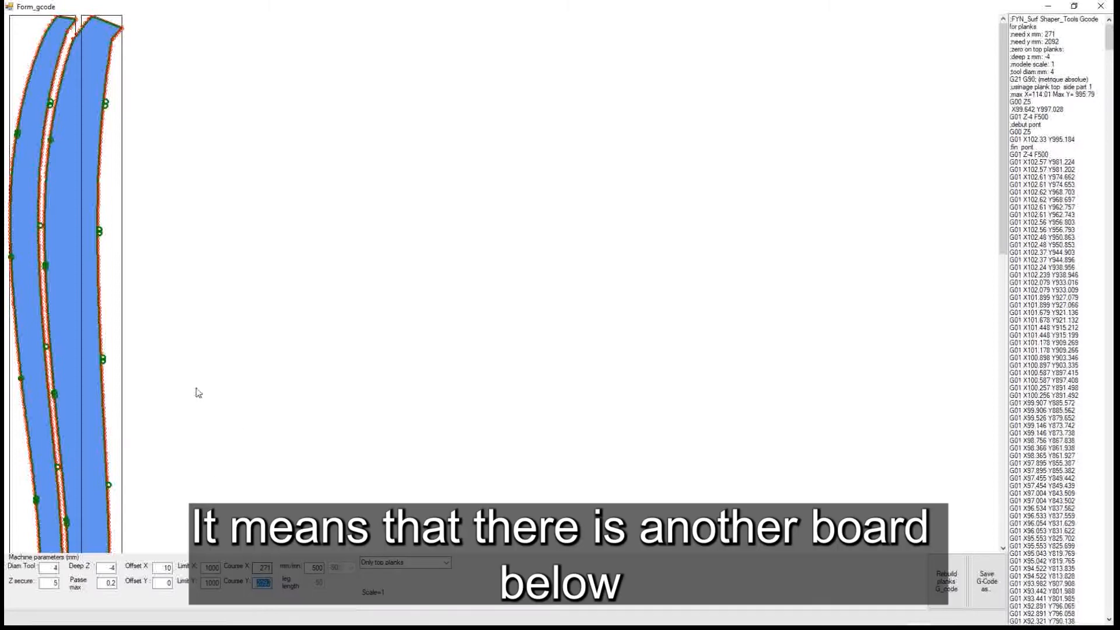
scroll(483, 343, "down", 10)
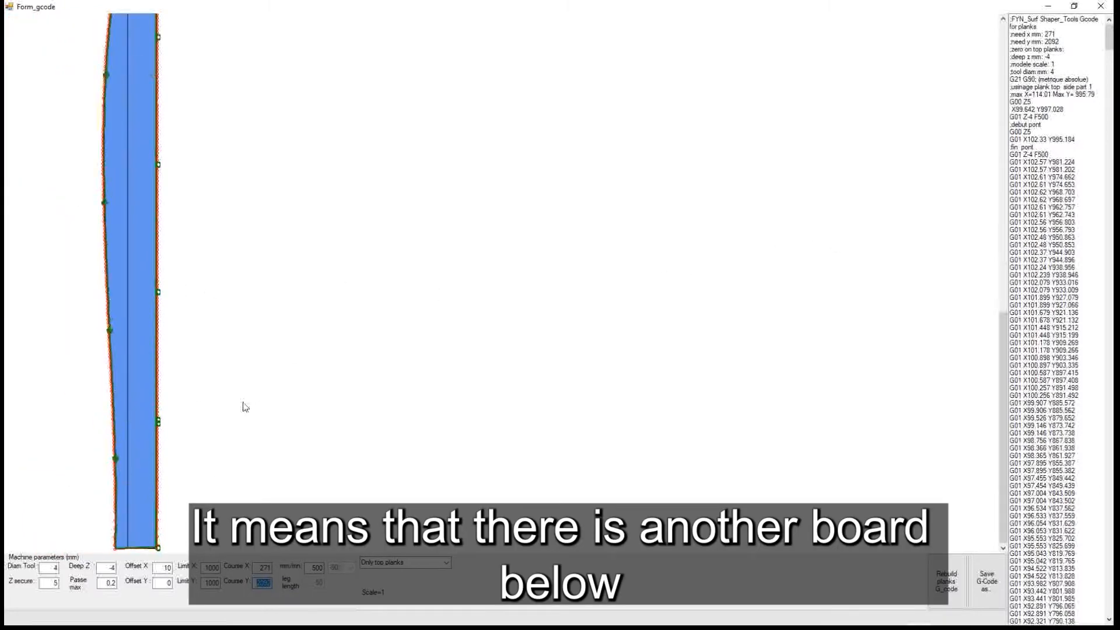
scroll(233, 428, "up", 5)
scroll(219, 433, "down", 5)
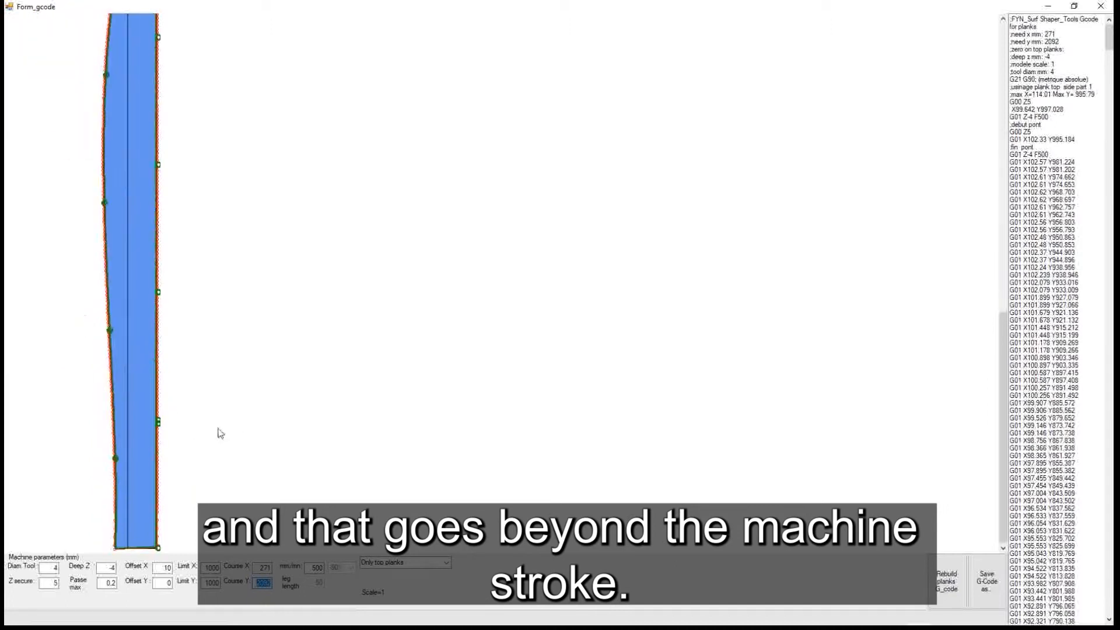
Check the plank layout, set the machine's Y limit to 1064 mm and rebuild the planks G-code.
scroll(249, 396, "up", 5)
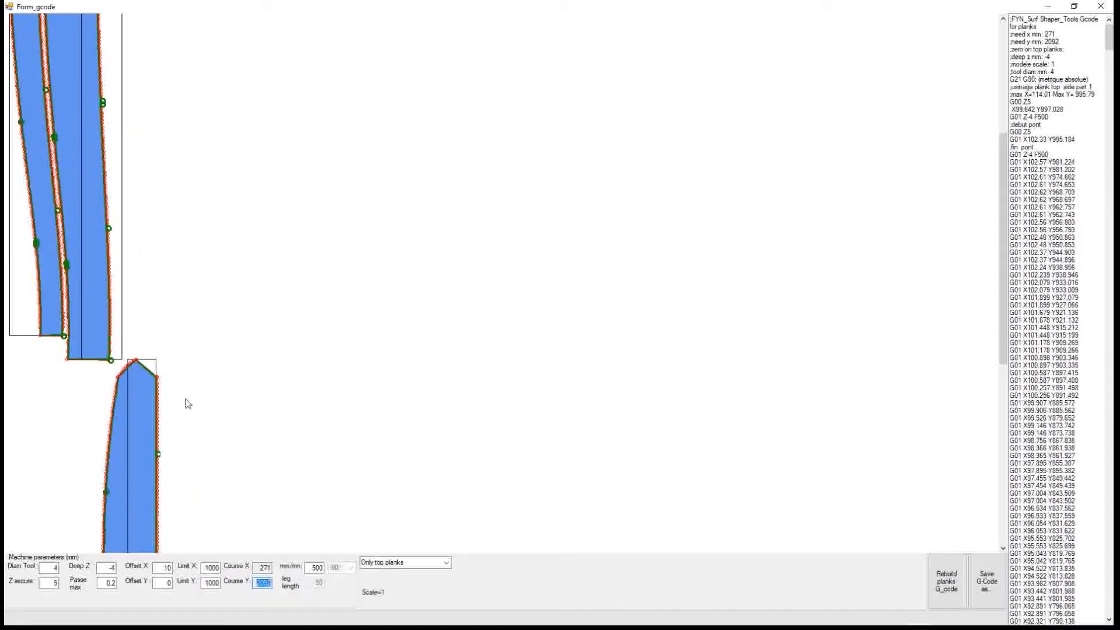
scroll(245, 417, "down", 5)
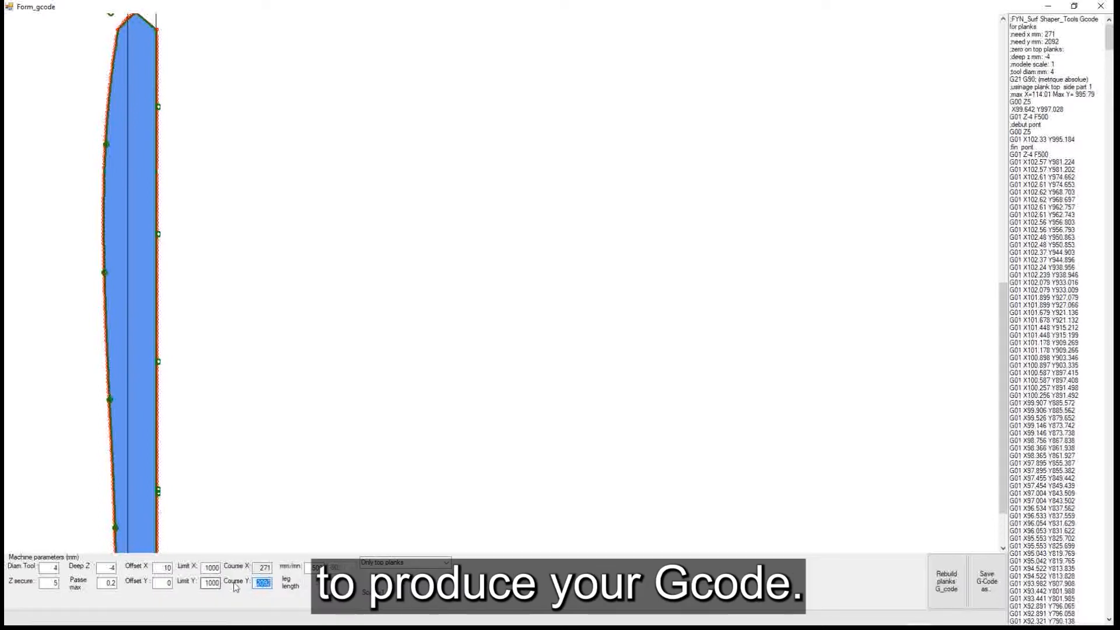
scroll(232, 420, "up", 5)
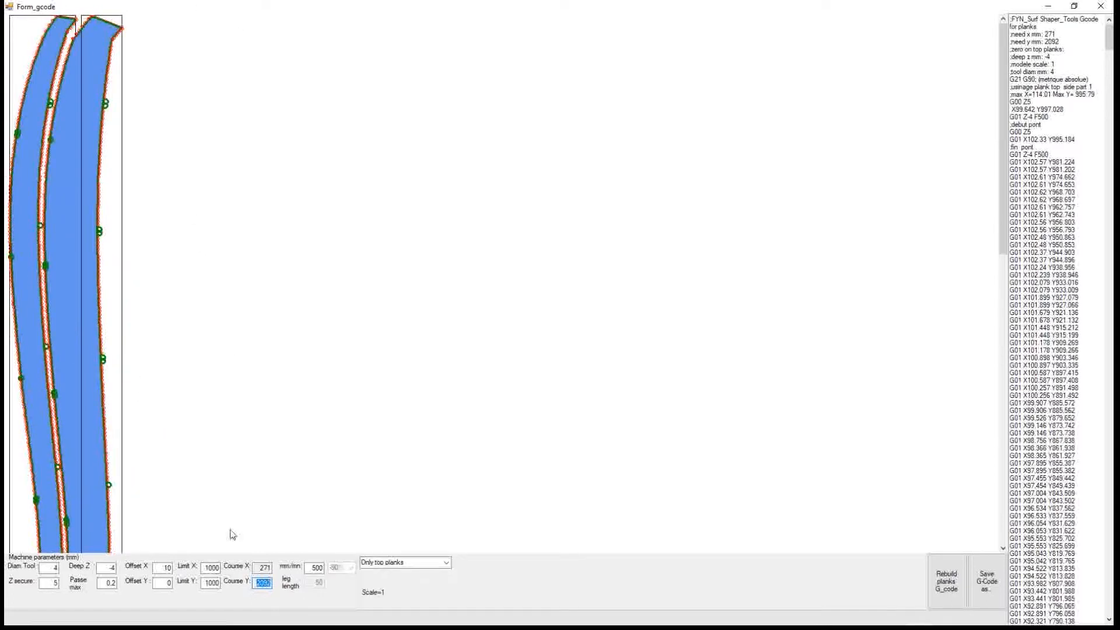
left_click(211, 583)
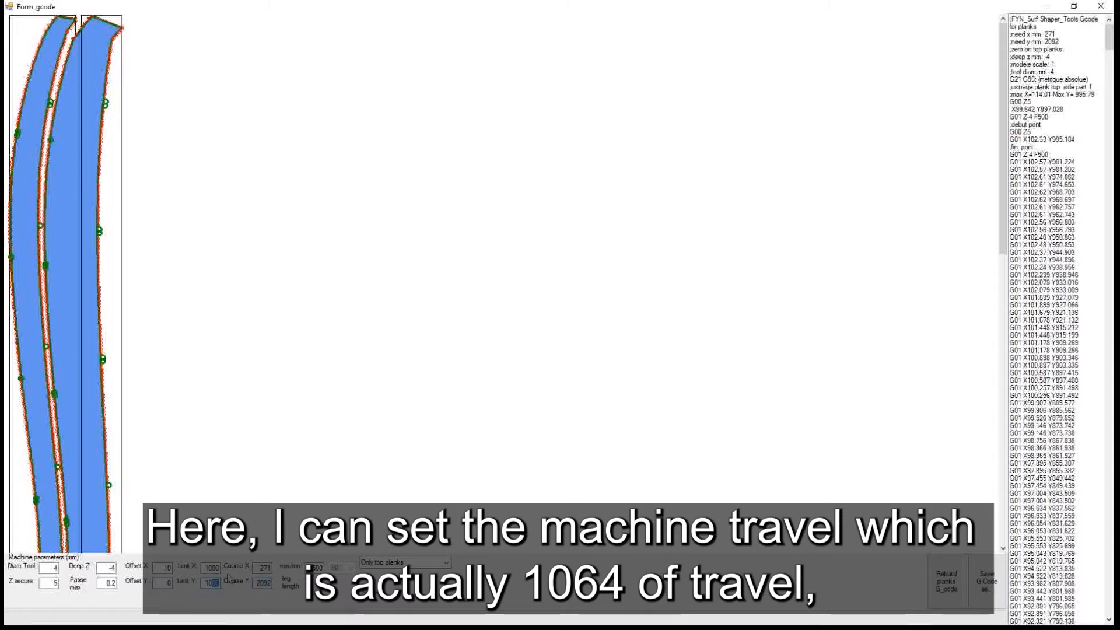
type("6")
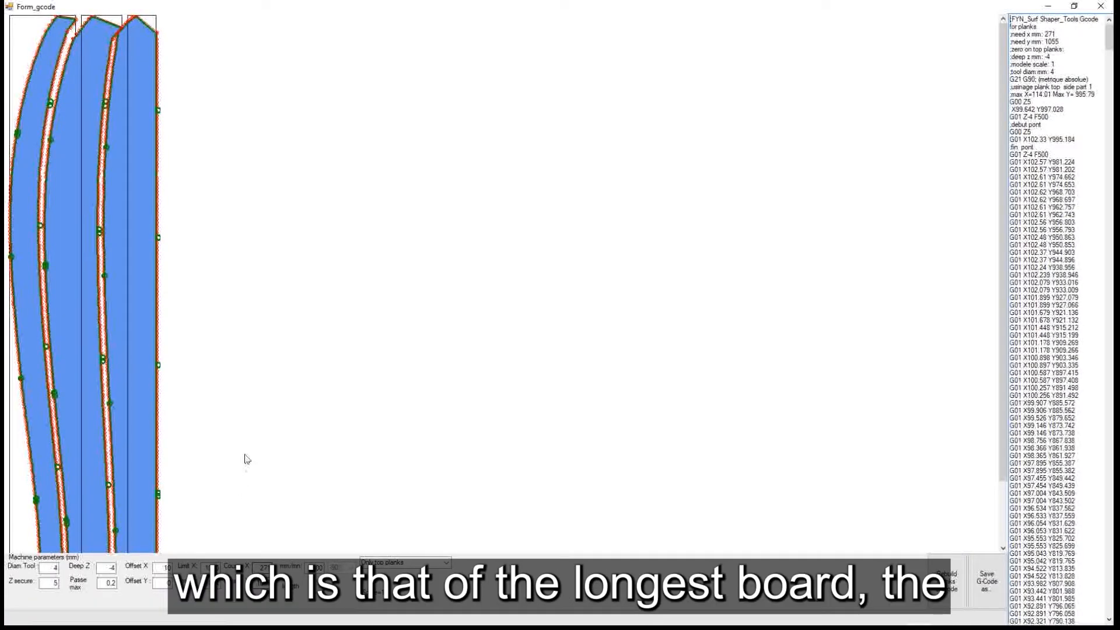
Review the length of the top planks, set the X offset to 20 mm and rebuild the planks G-code.
scroll(161, 172, "down", 3)
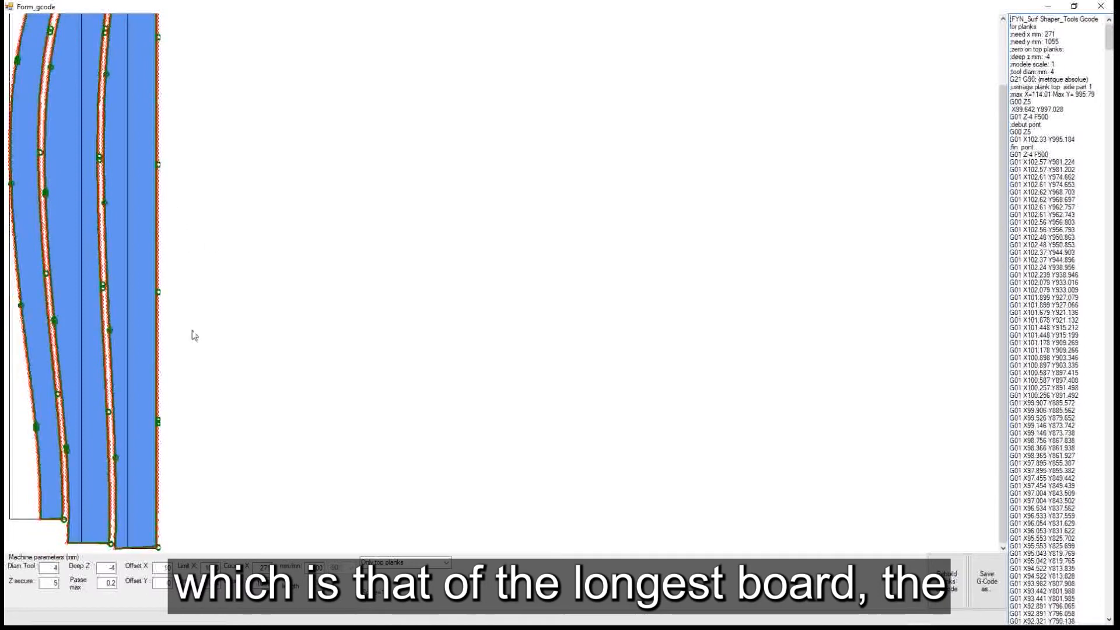
scroll(155, 98, "up", 3)
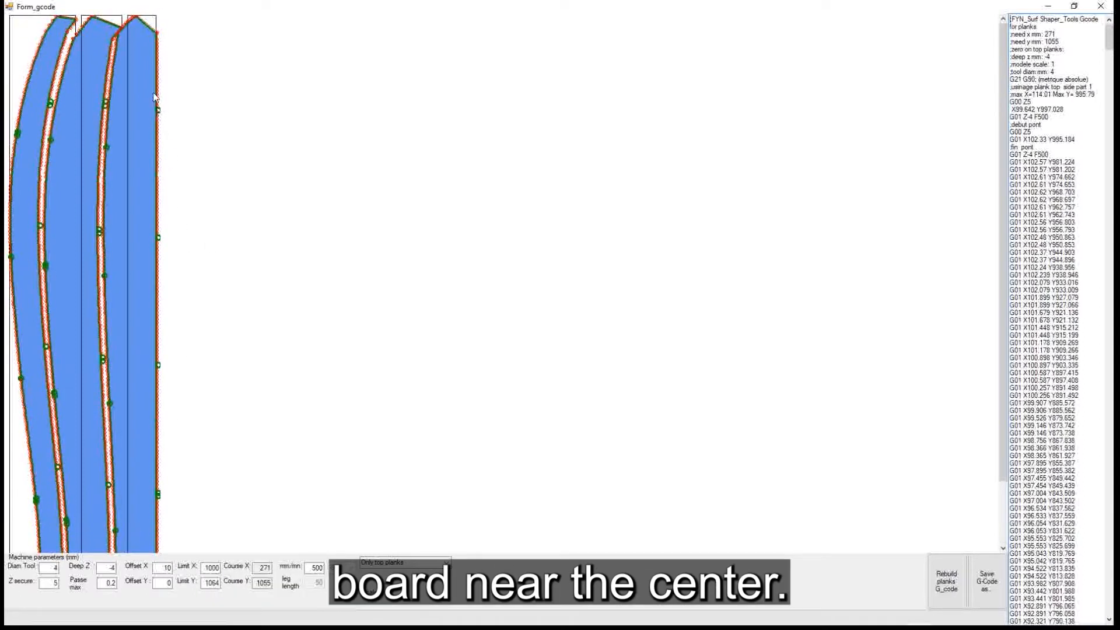
scroll(223, 473, "down", 3)
scroll(227, 294, "up", 3)
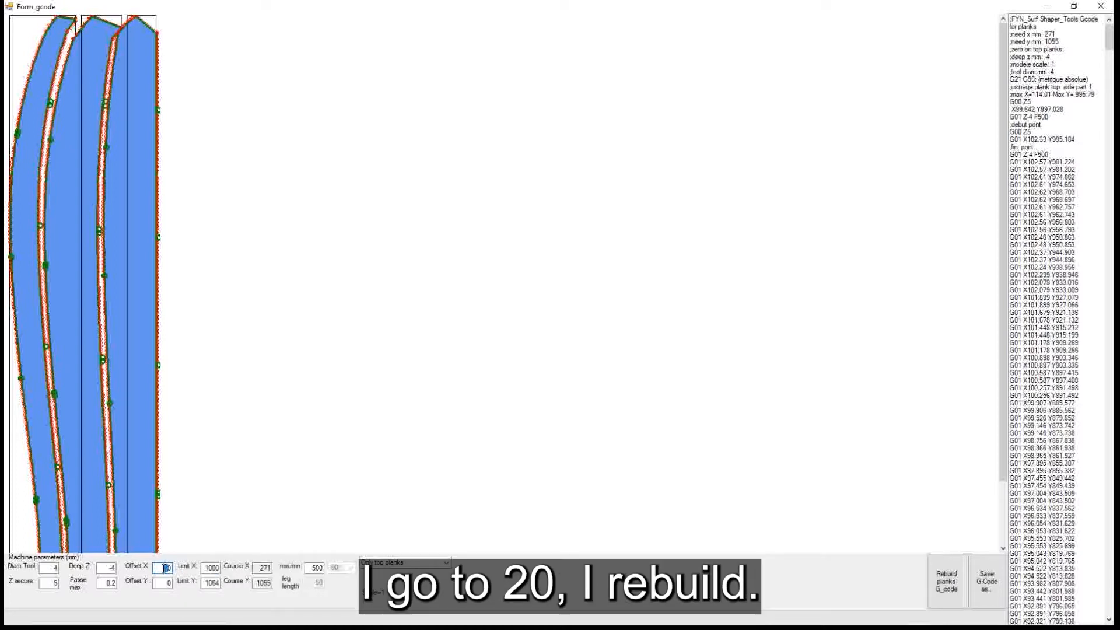
type("20")
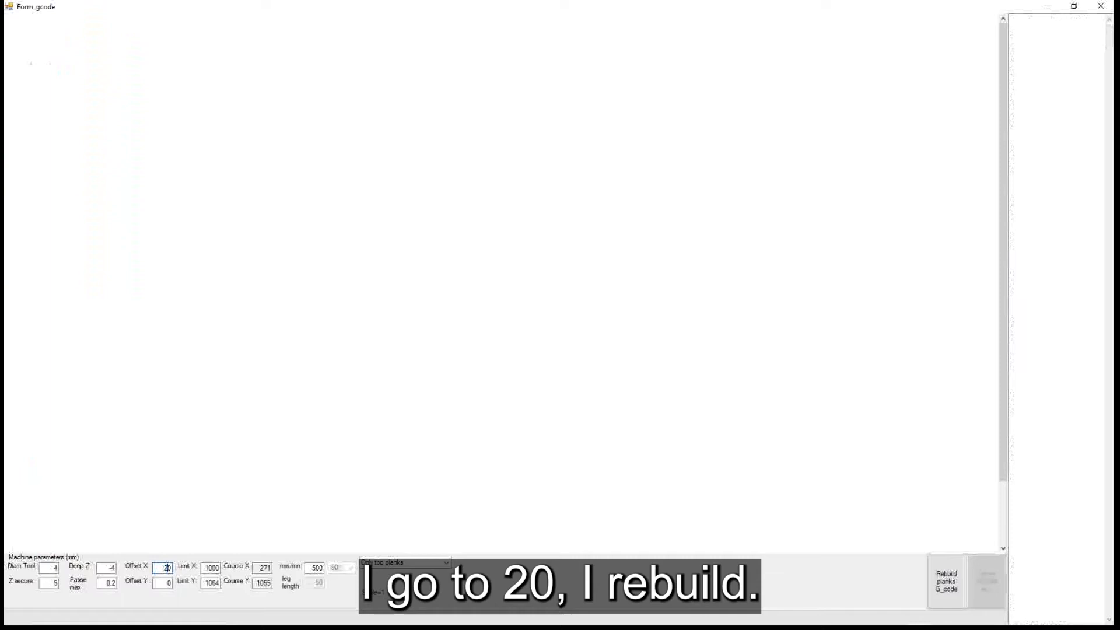
left_click(947, 589)
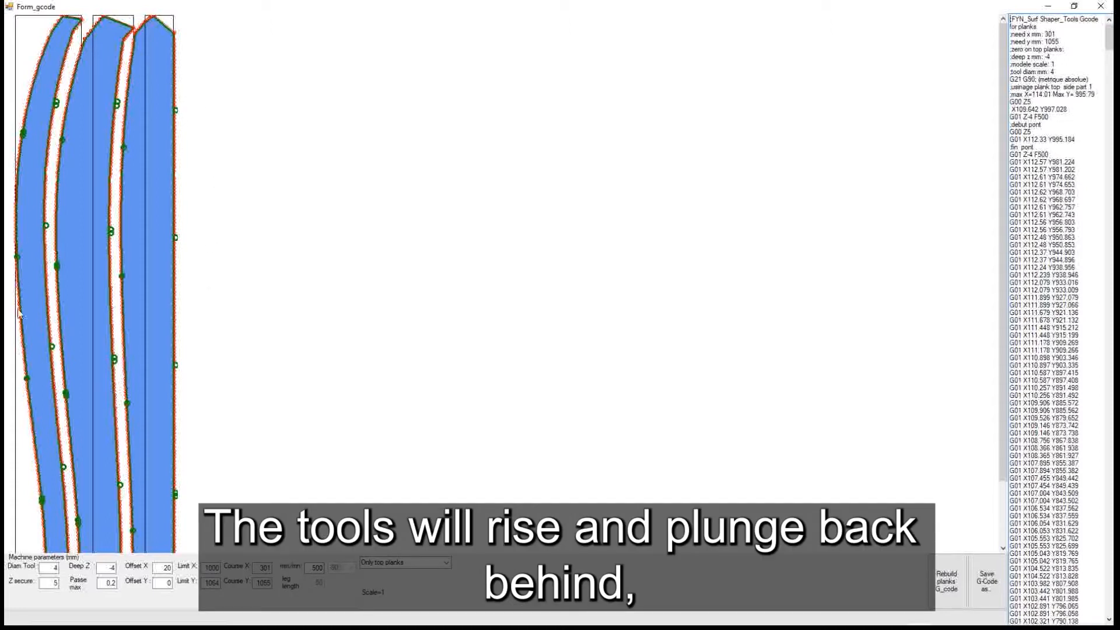
Examine the small bridges along the top planks and view the G-code save location without saving.
scroll(217, 432, "down", 2)
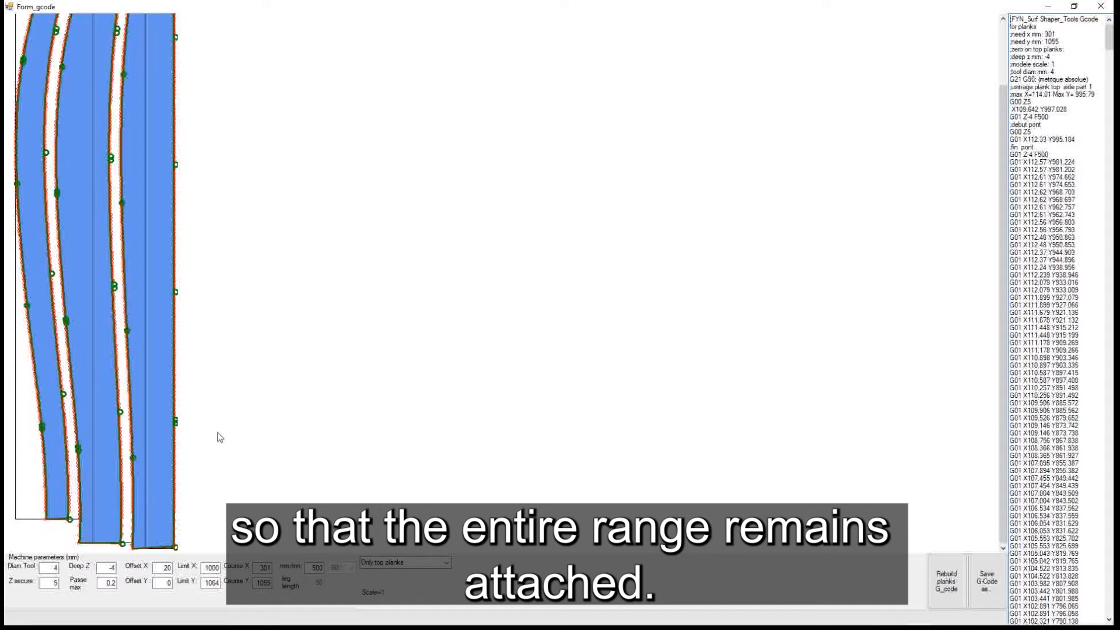
scroll(219, 437, "up", 2)
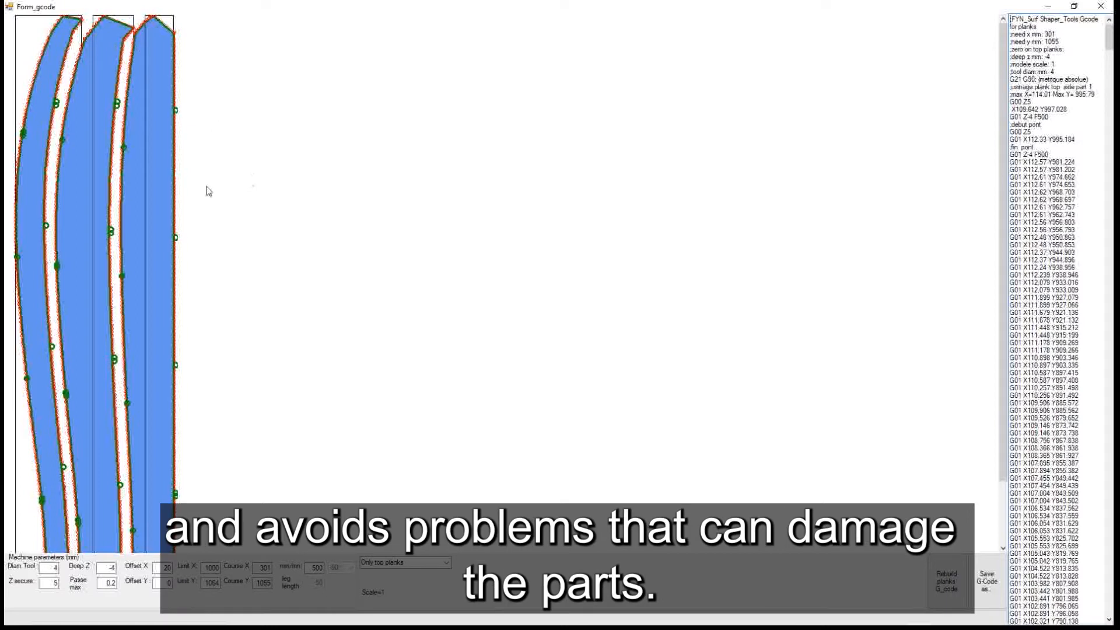
scroll(159, 350, "down", 2)
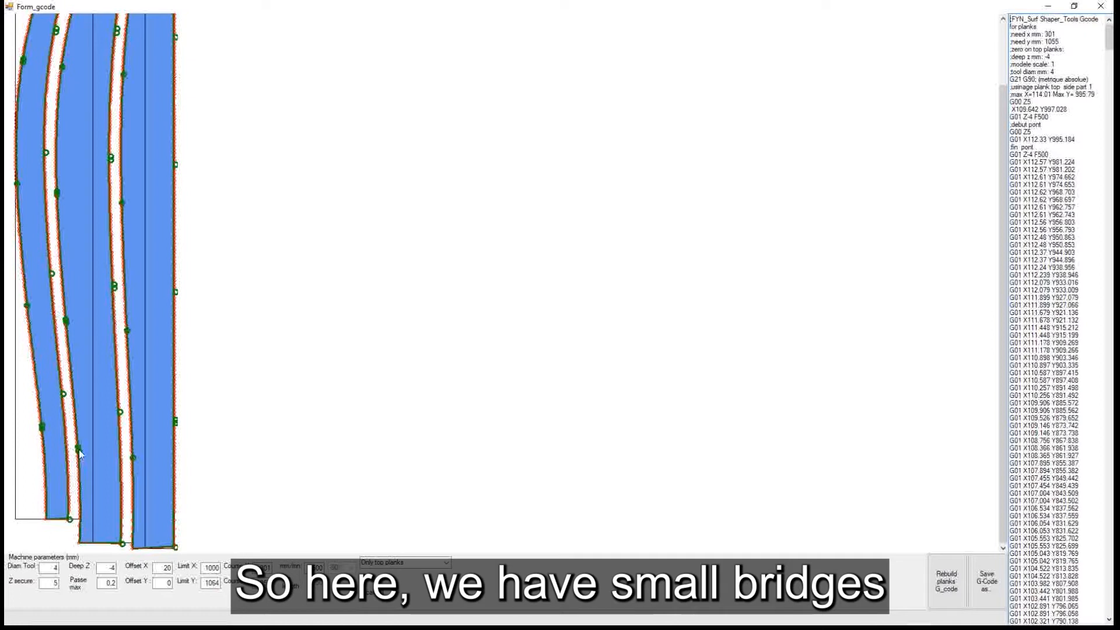
scroll(192, 528, "up", 2)
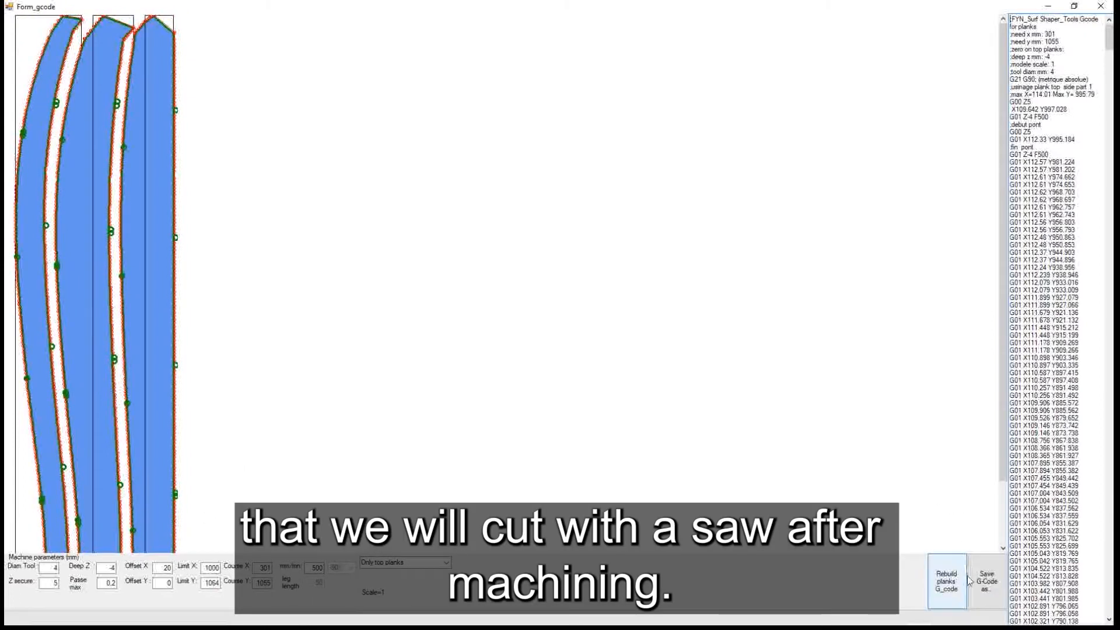
left_click(985, 583)
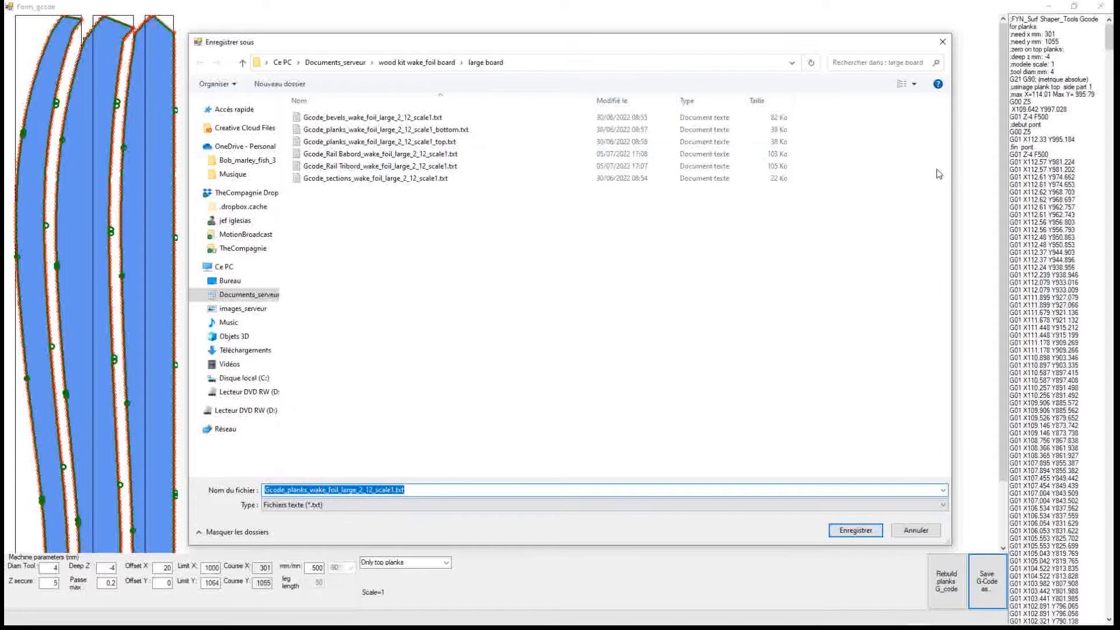
left_click(942, 42)
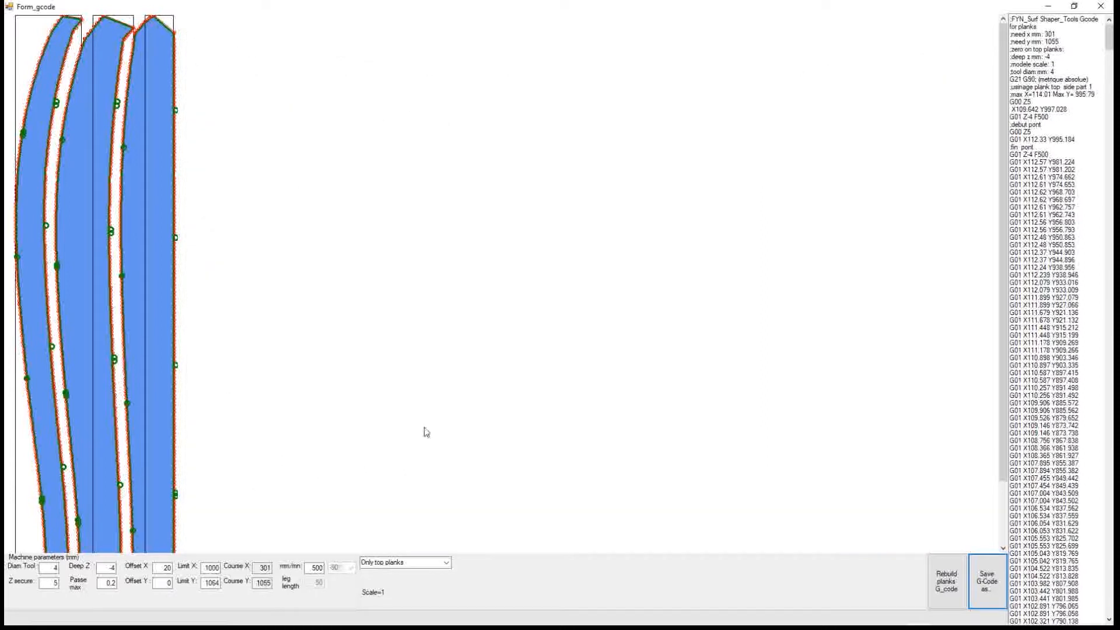
Restrict the planks G-code selection to only the bottom planks.
left_click(444, 564)
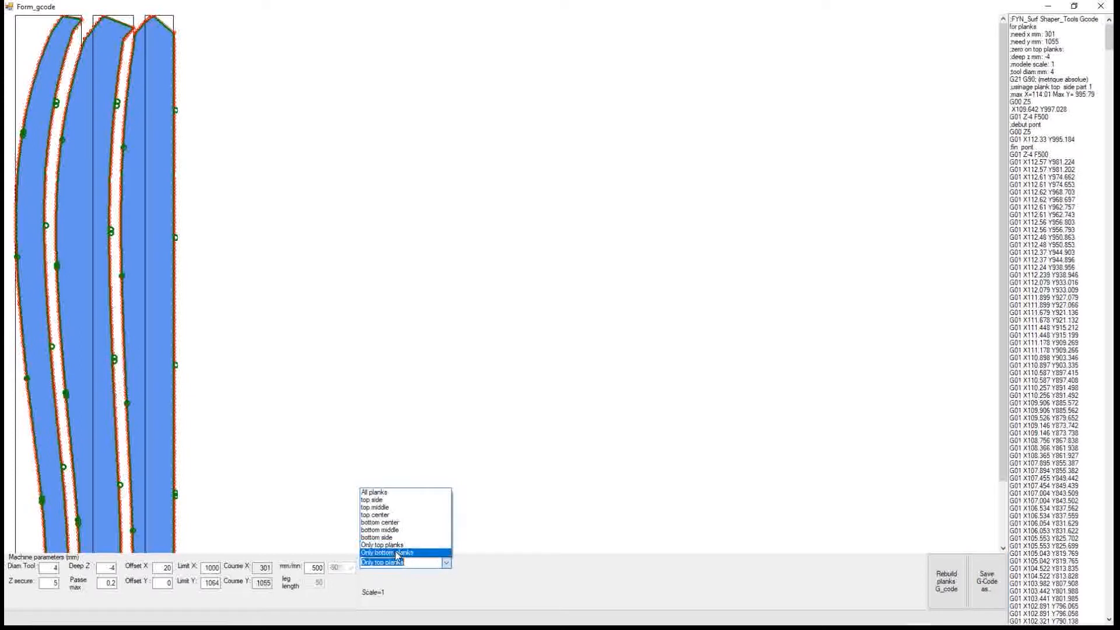
left_click(397, 554)
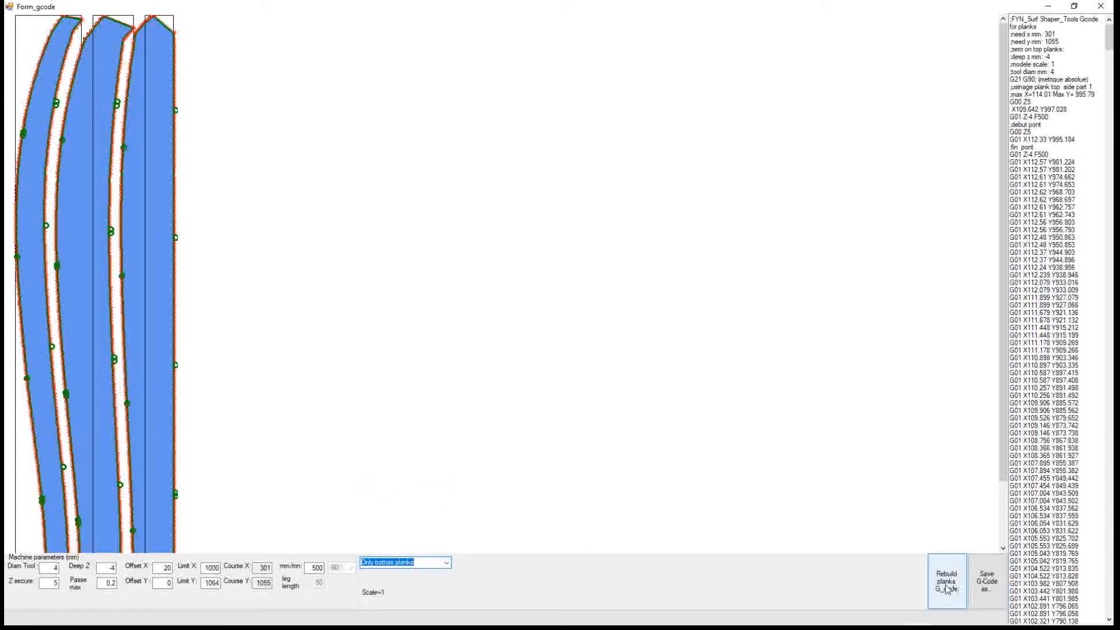
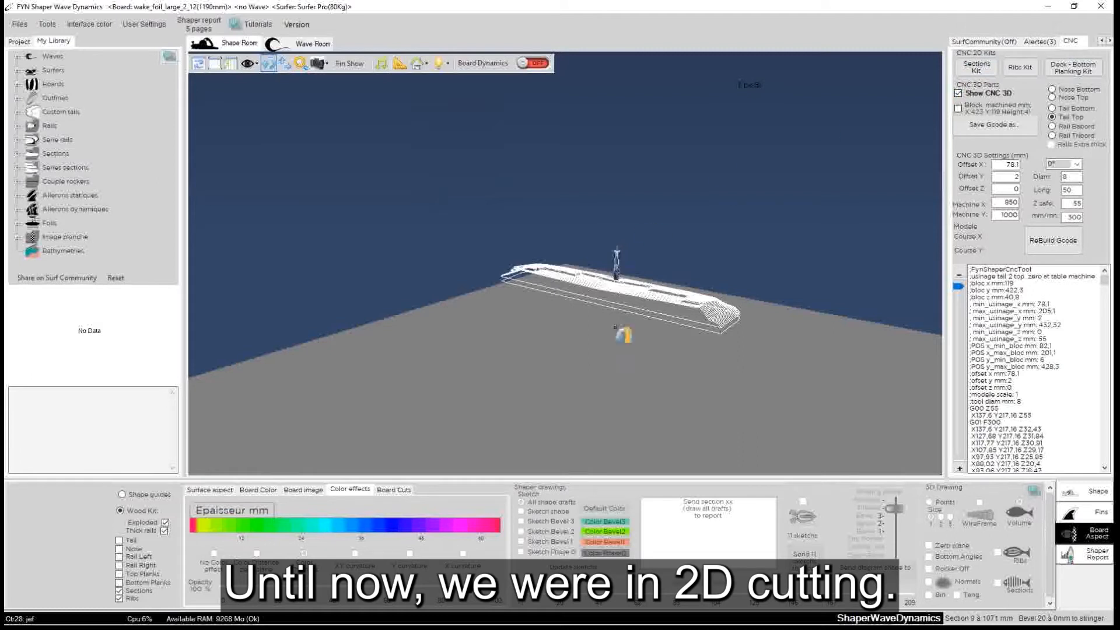
Select the Nose Bottom part for 3D machining and show its block to be machined.
scroll(648, 300, "up", 5)
left_click_drag(769, 257, 740, 160)
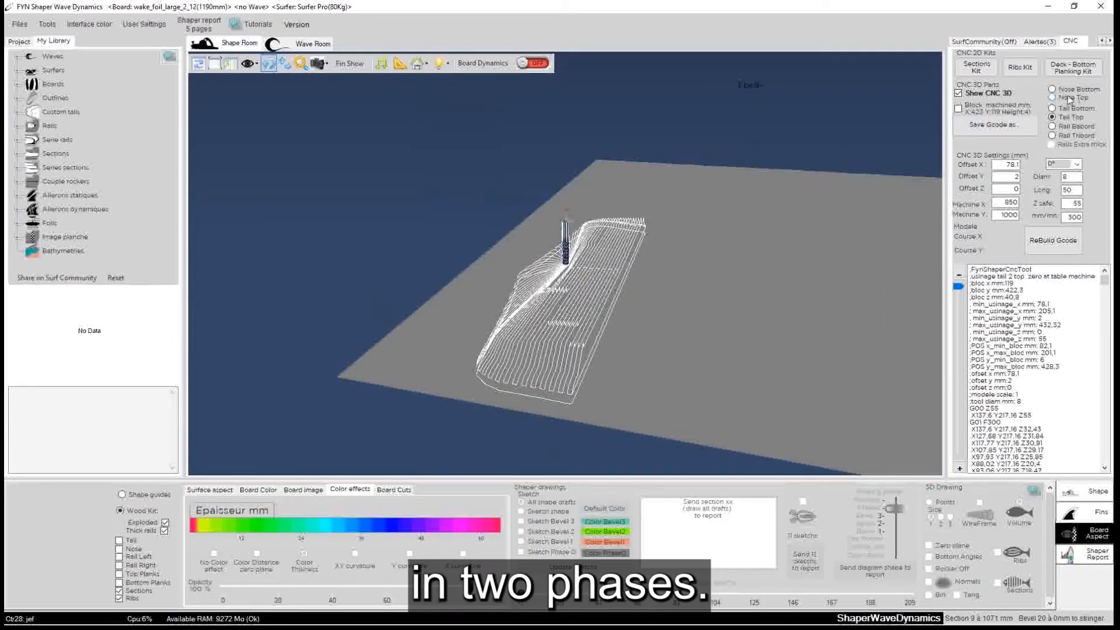
left_click(1053, 90)
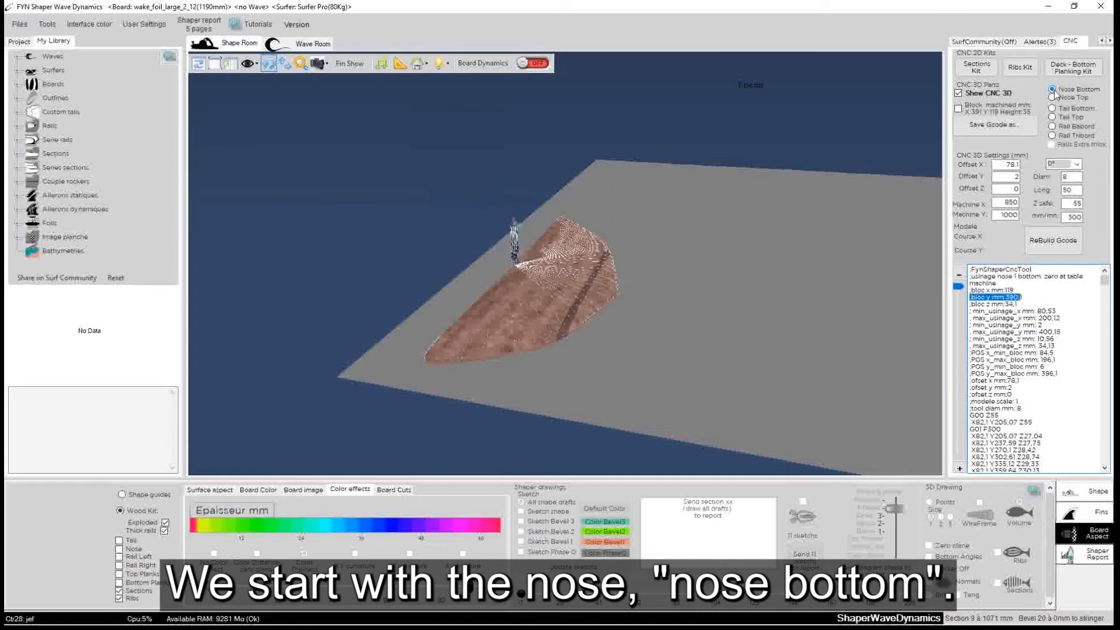
left_click_drag(504, 454, 508, 344)
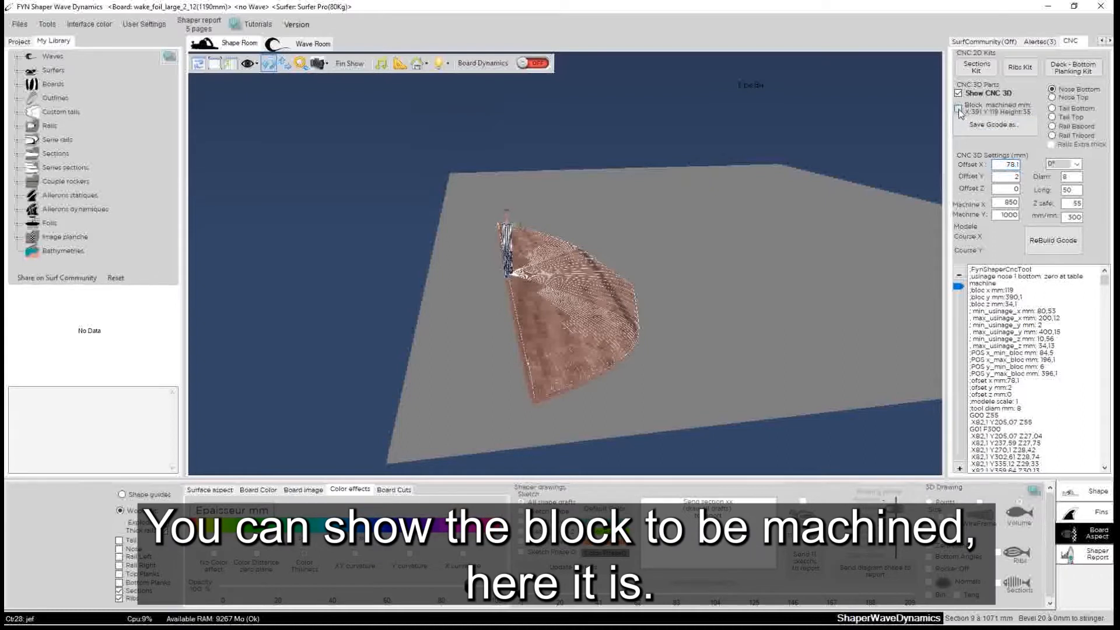
left_click_drag(869, 269, 627, 322)
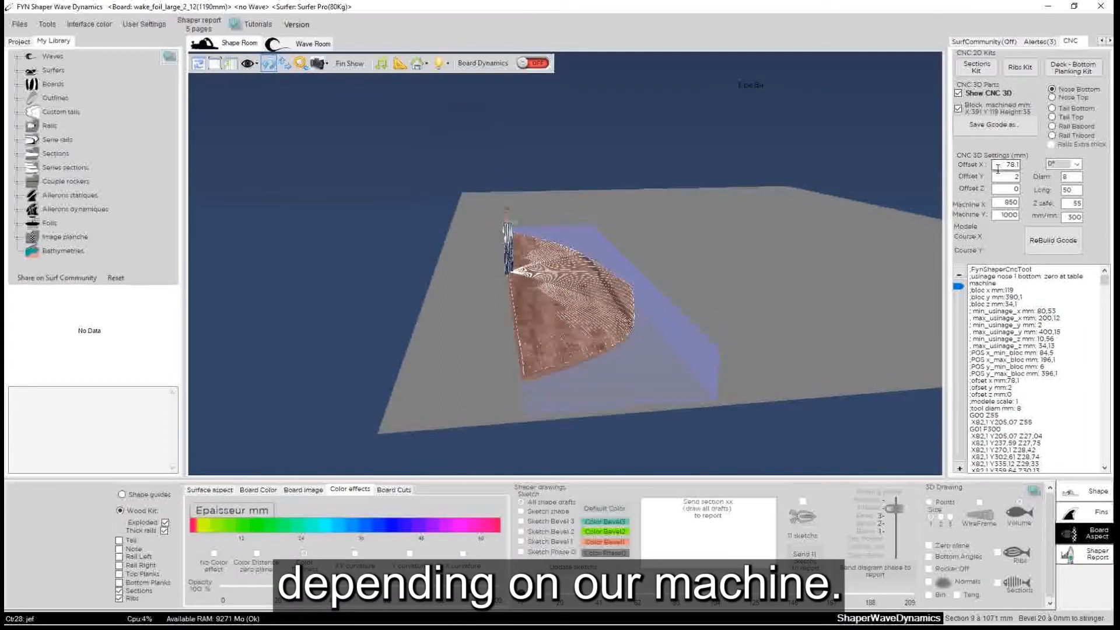
left_click_drag(358, 244, 700, 295)
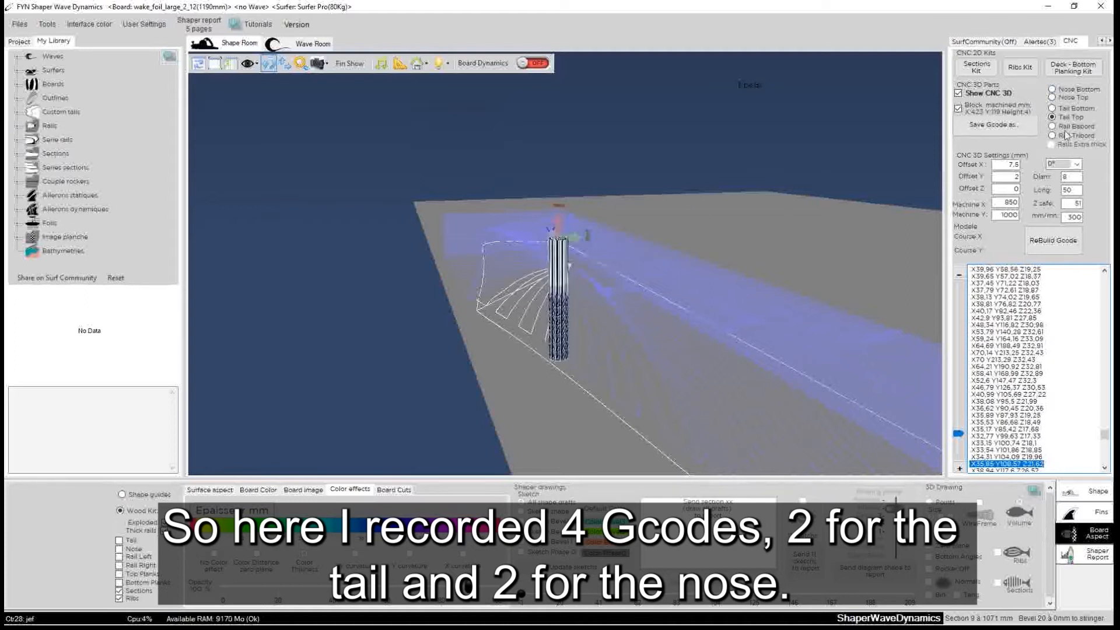
Switch the 3D machining part to Rail Babord and bring its toolpath and block into view.
left_click_drag(812, 231, 708, 226)
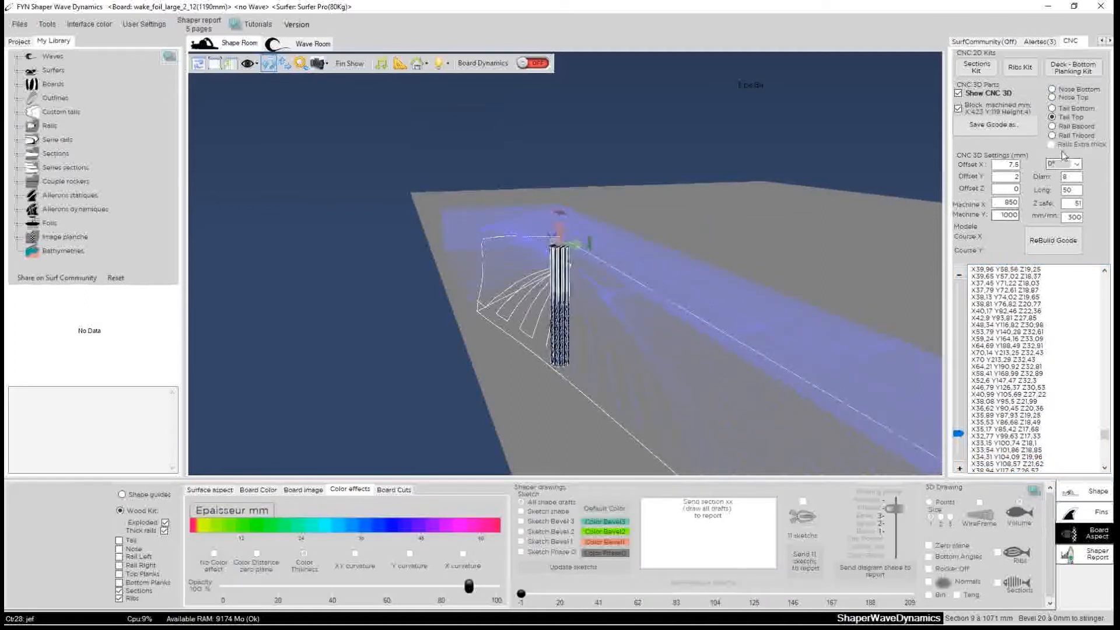
scroll(762, 324, "down", 3)
left_click_drag(382, 315, 271, 261)
scroll(844, 272, "down", 3)
left_click_drag(796, 196, 240, 203)
left_click_drag(797, 340, 804, 195)
left_click_drag(750, 336, 845, 329)
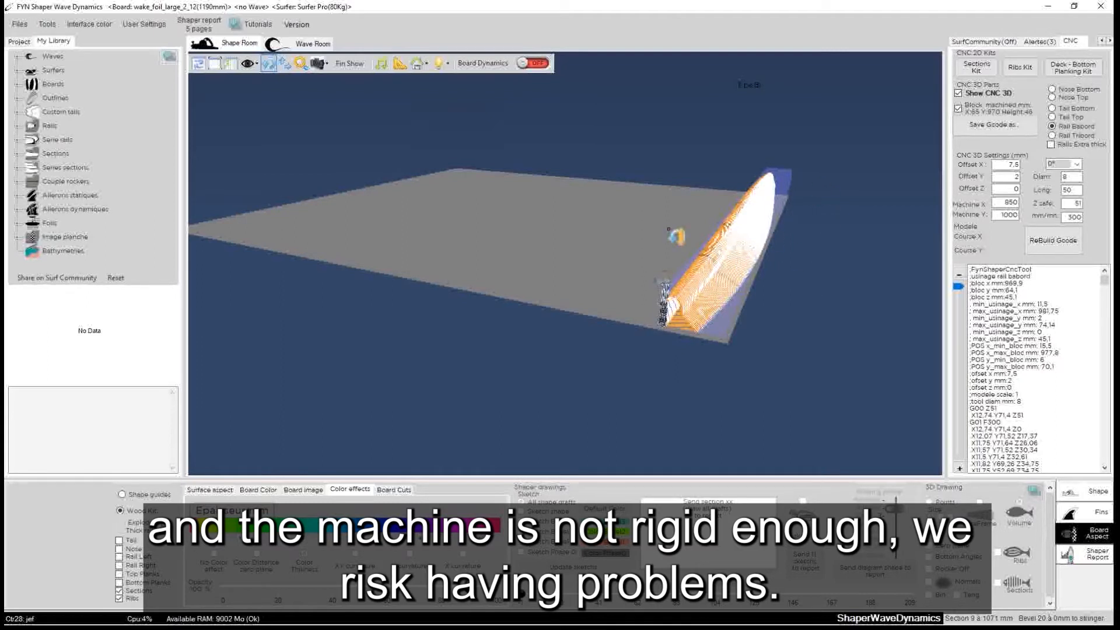
Inspect the Rail Babord toolpath, block and tool to judge the single-pass cut.
left_click_drag(624, 206, 680, 295)
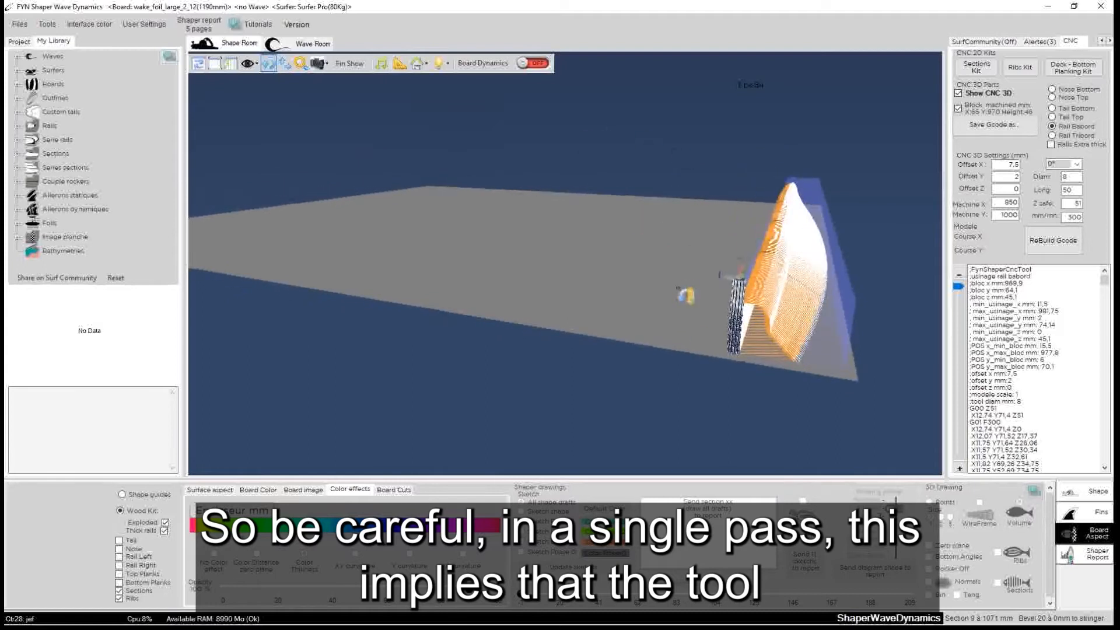
mouse_move(958, 285)
left_mouse_down()
mouse_move(962, 445)
mouse_move(958, 285)
left_mouse_up()
left_click_drag(719, 181, 653, 444)
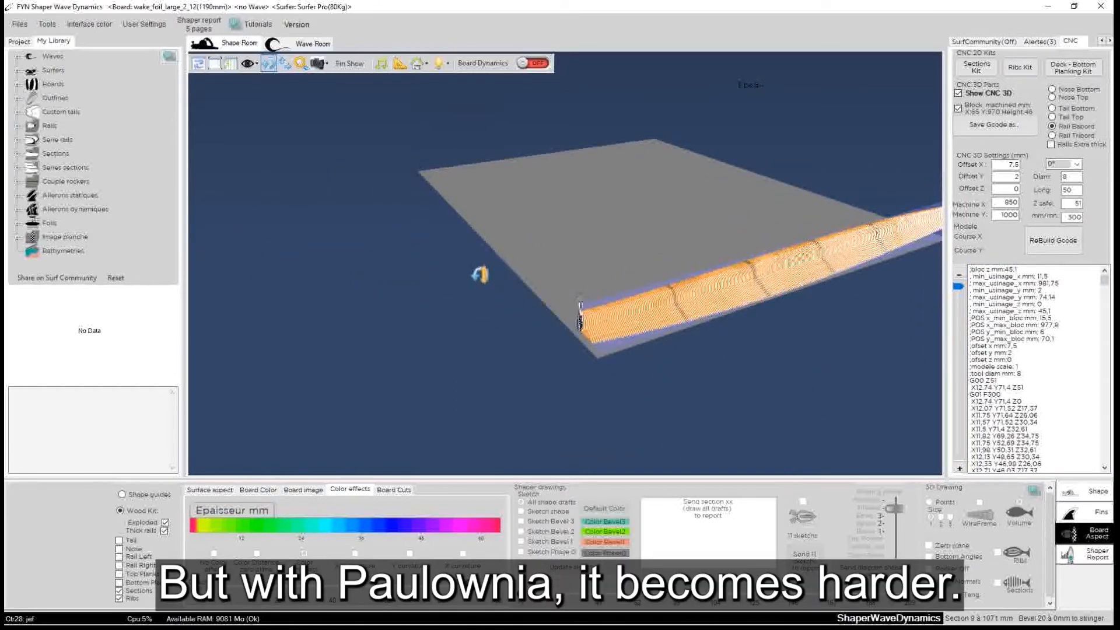
left_click_drag(467, 325, 524, 340)
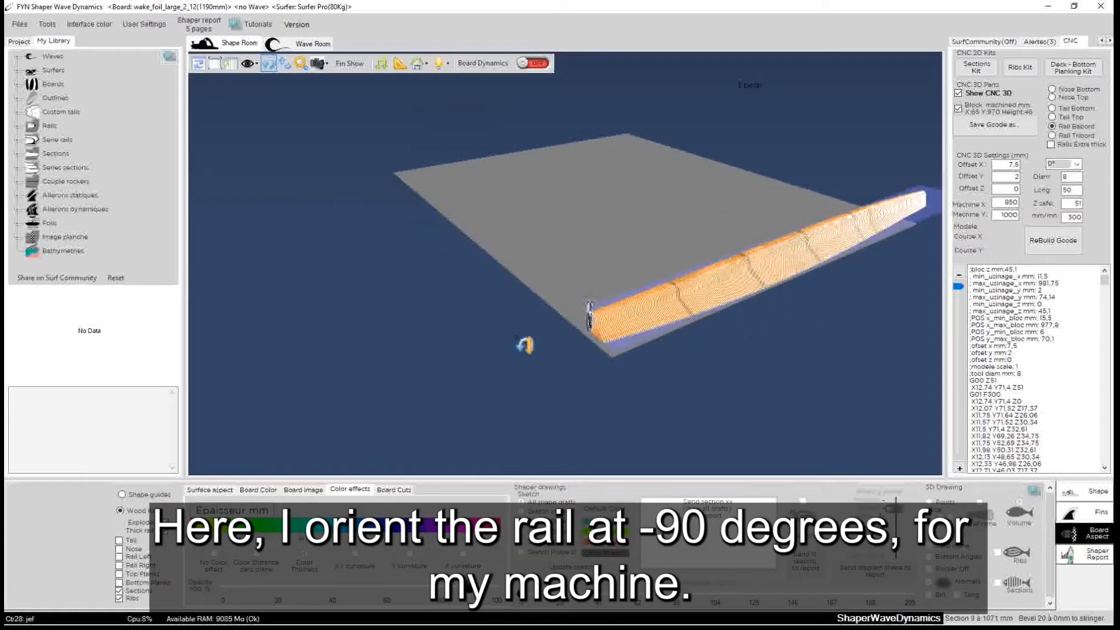
Try the Rail Babord toolpath at 90° and set its orientation to -90°.
left_click(1065, 164)
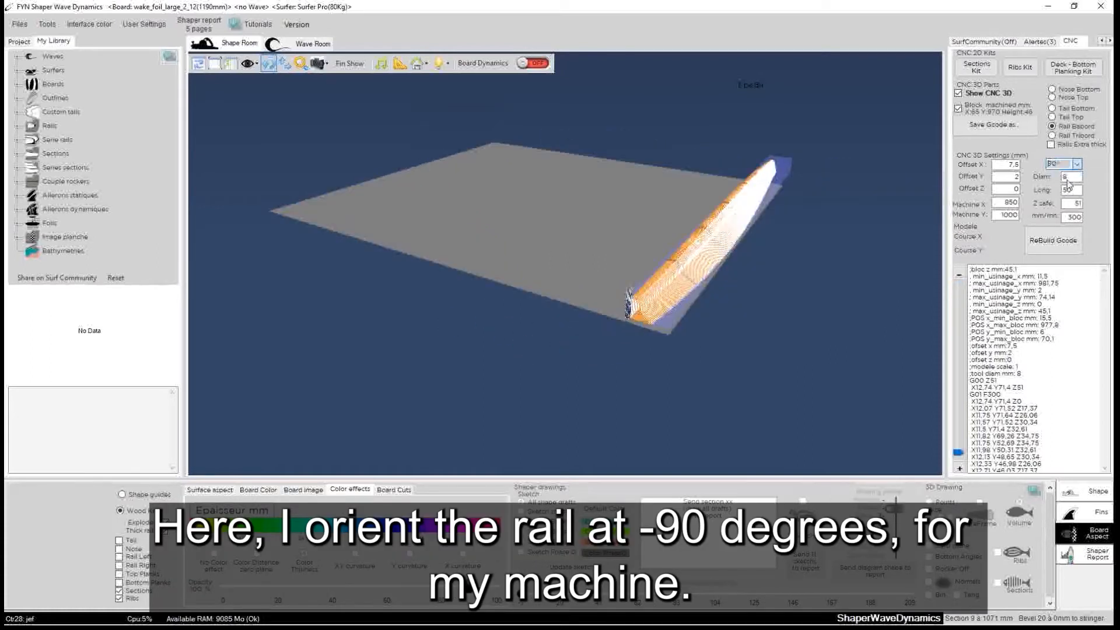
left_click(1067, 181)
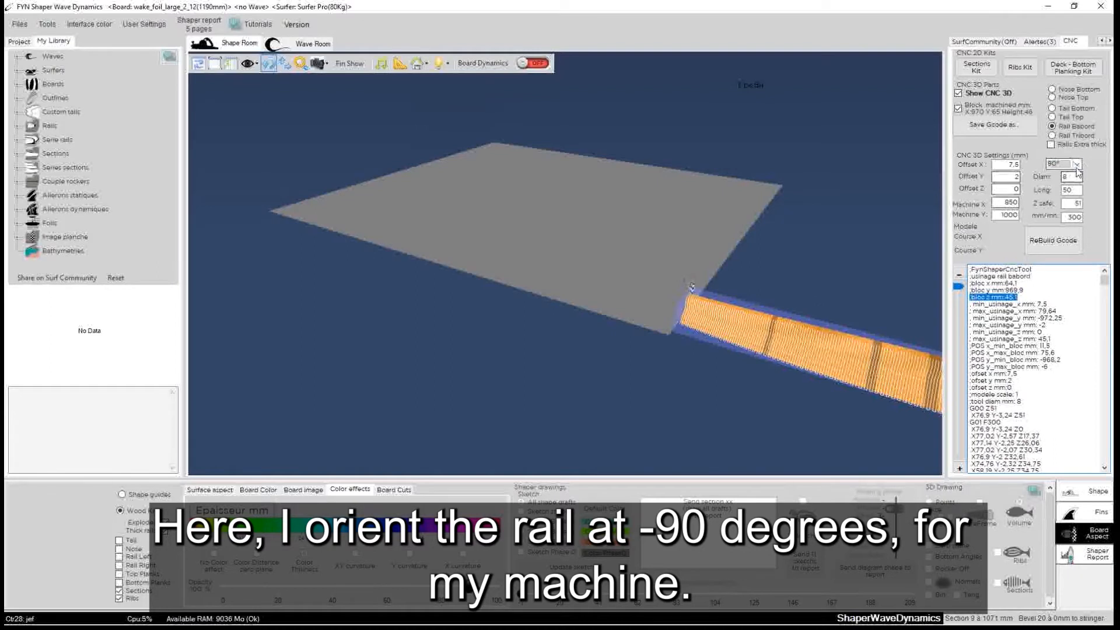
left_click(1076, 166)
left_click(1075, 197)
Try X offsets of 50 mm and 60 mm for the Rail Babord toolpath, rebuilding the G-code for each.
left_click_drag(829, 295, 450, 292)
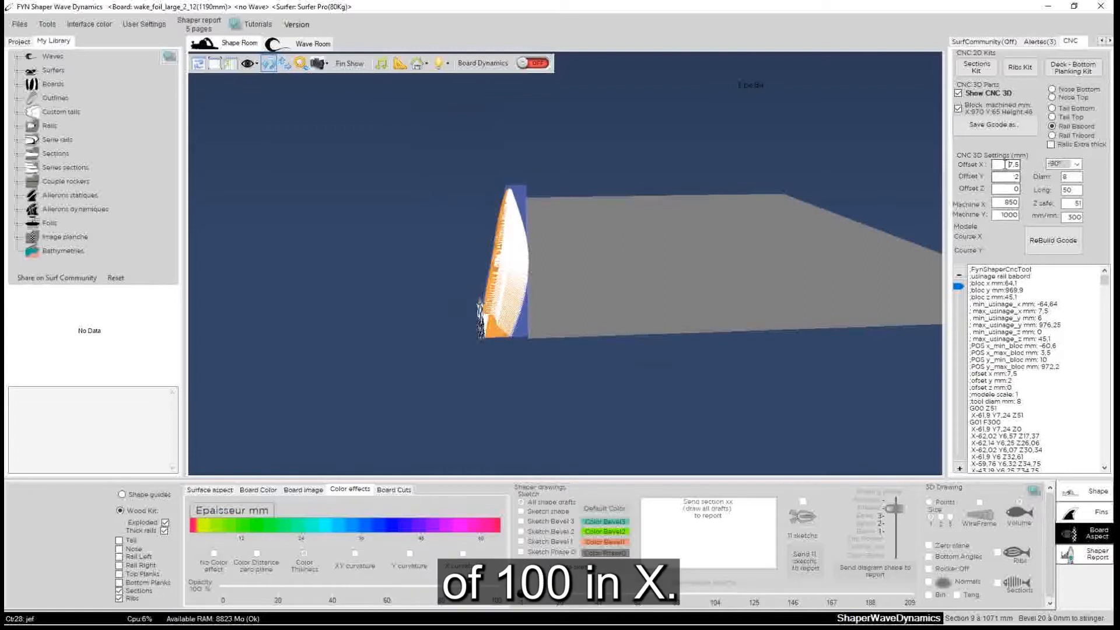
type("50")
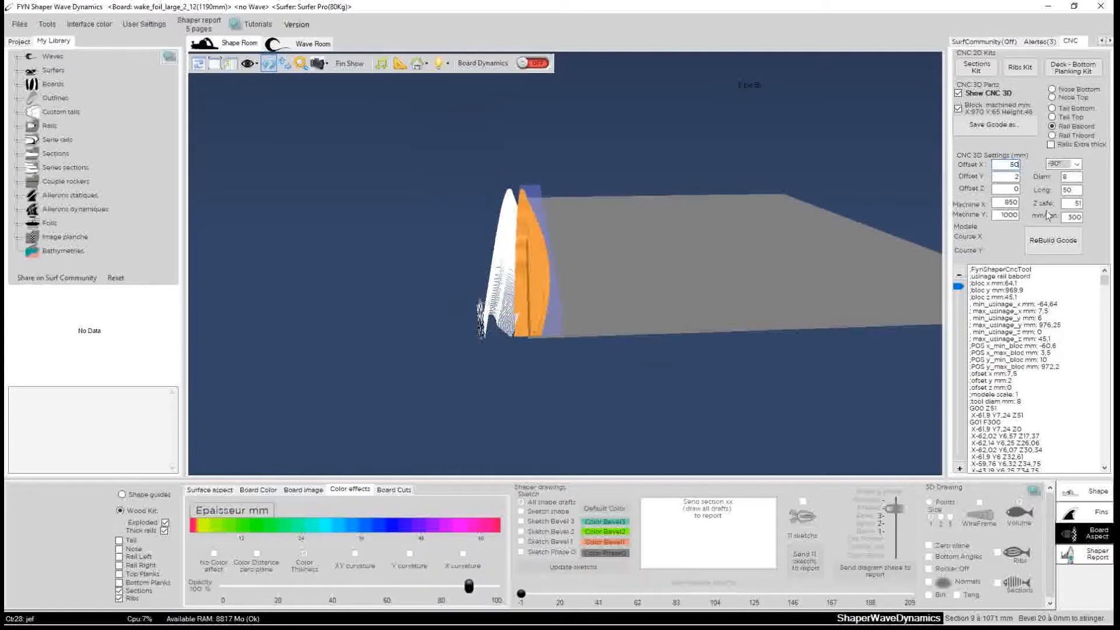
left_click(1050, 241)
left_click_drag(645, 324, 646, 280)
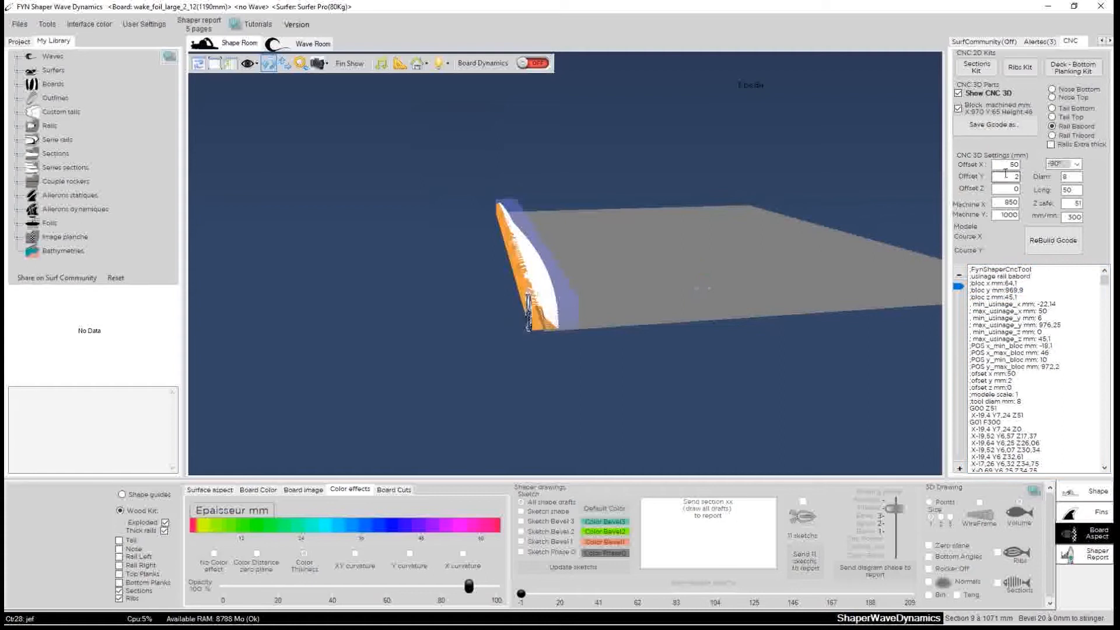
type("60")
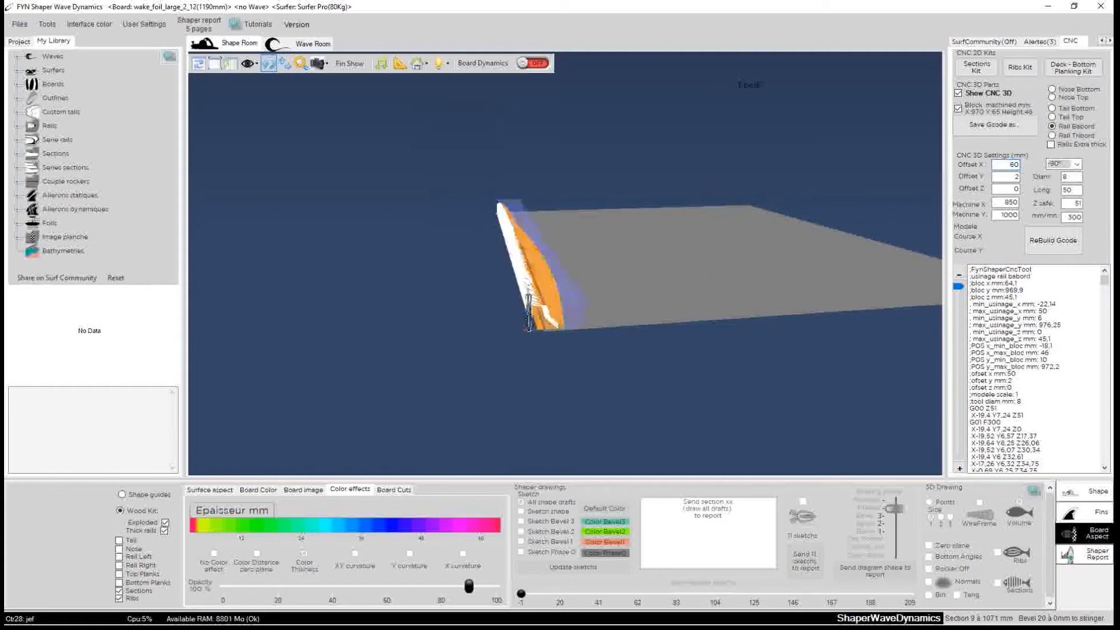
left_click(1052, 240)
left_click_drag(574, 260, 502, 197)
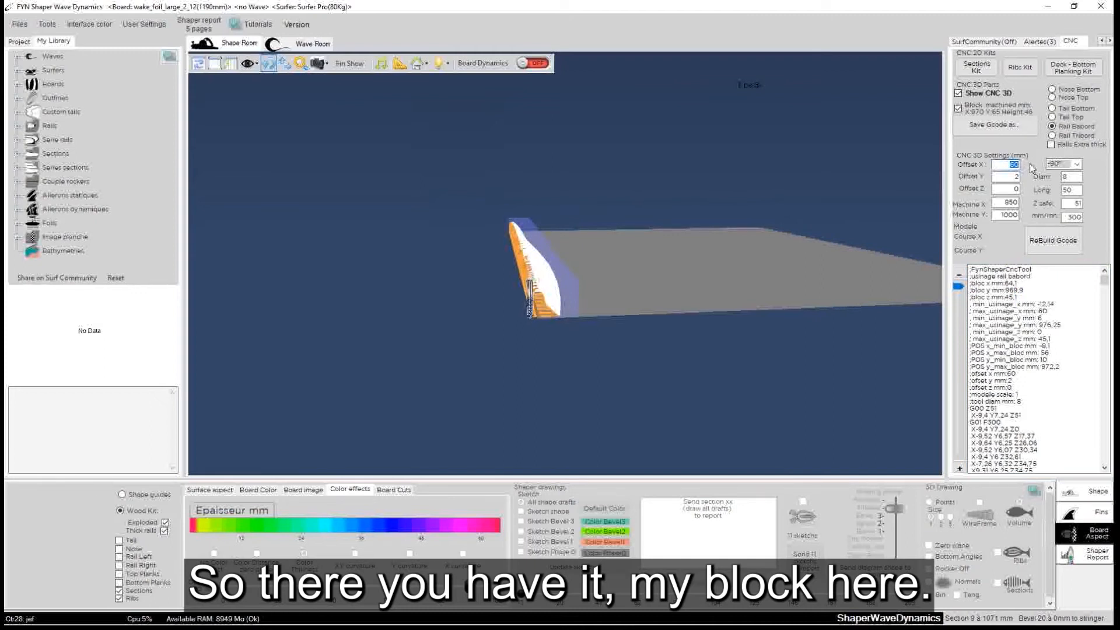
Set the Rail Babord X offset to 100 mm and rebuild the G-code so the block sits on the machine table.
type("100")
left_click(1044, 246)
left_click_drag(703, 234, 679, 300)
left_click_drag(448, 298, 565, 285)
Advance the simulated tool into the Rail Babord toolpath and examine the cut within the block from several angles.
mouse_move(962, 290)
left_mouse_down()
mouse_move(966, 461)
mouse_move(959, 289)
left_mouse_up()
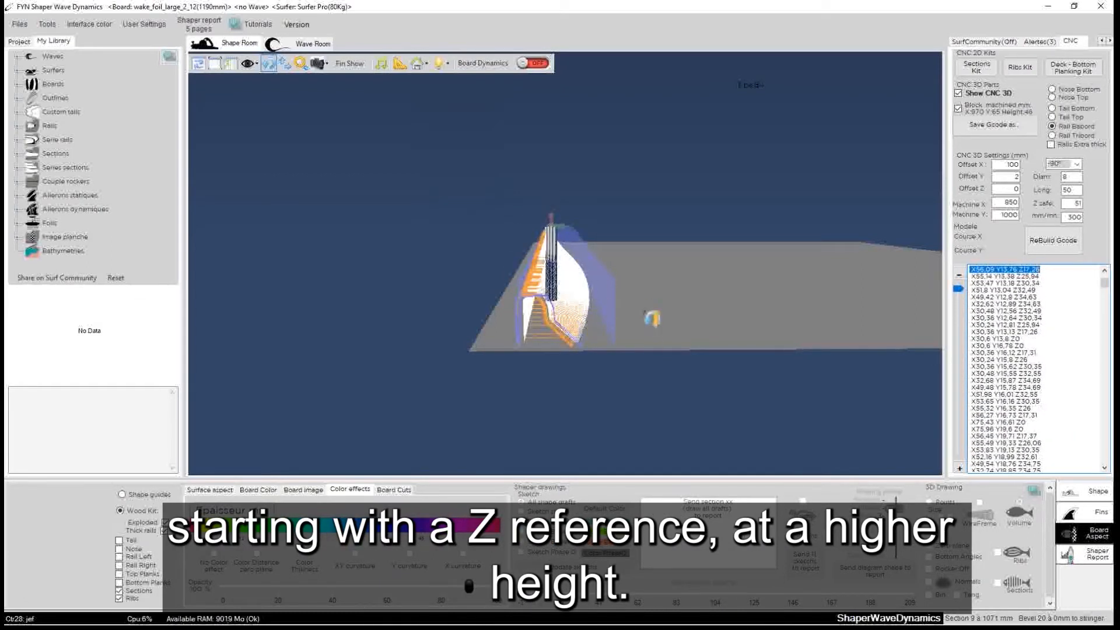
left_click(645, 345)
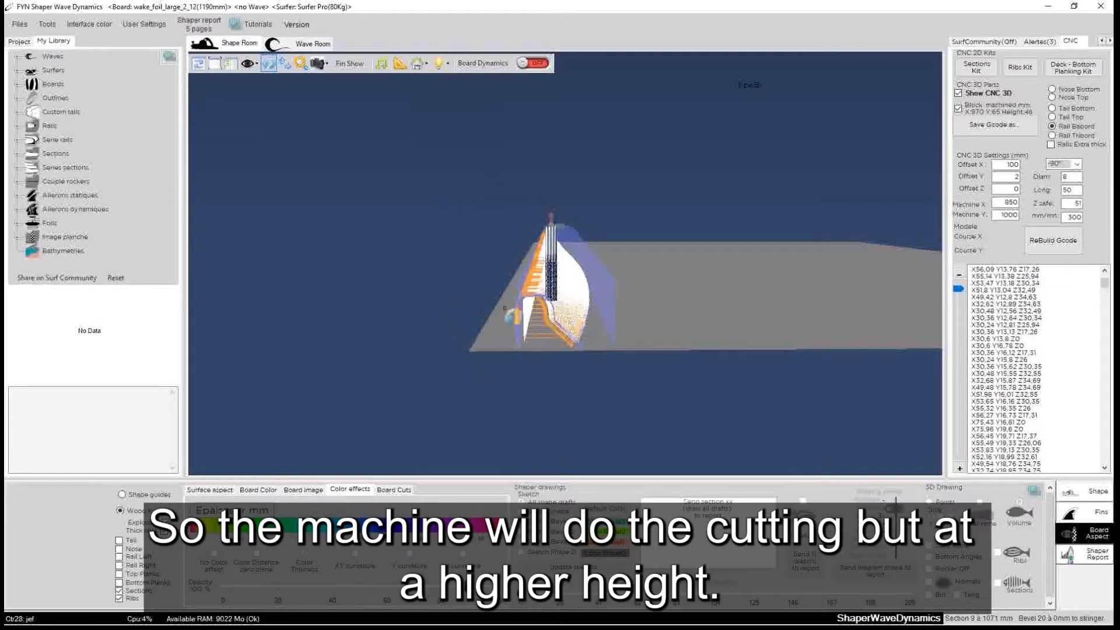
left_click_drag(628, 230, 516, 339)
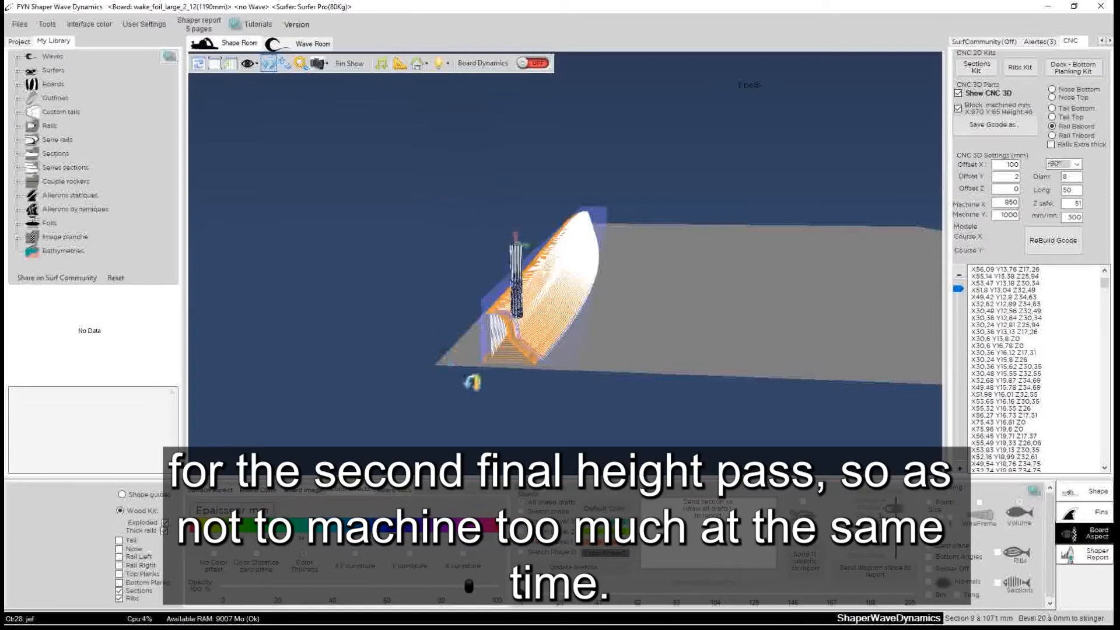
left_click_drag(465, 348, 757, 274)
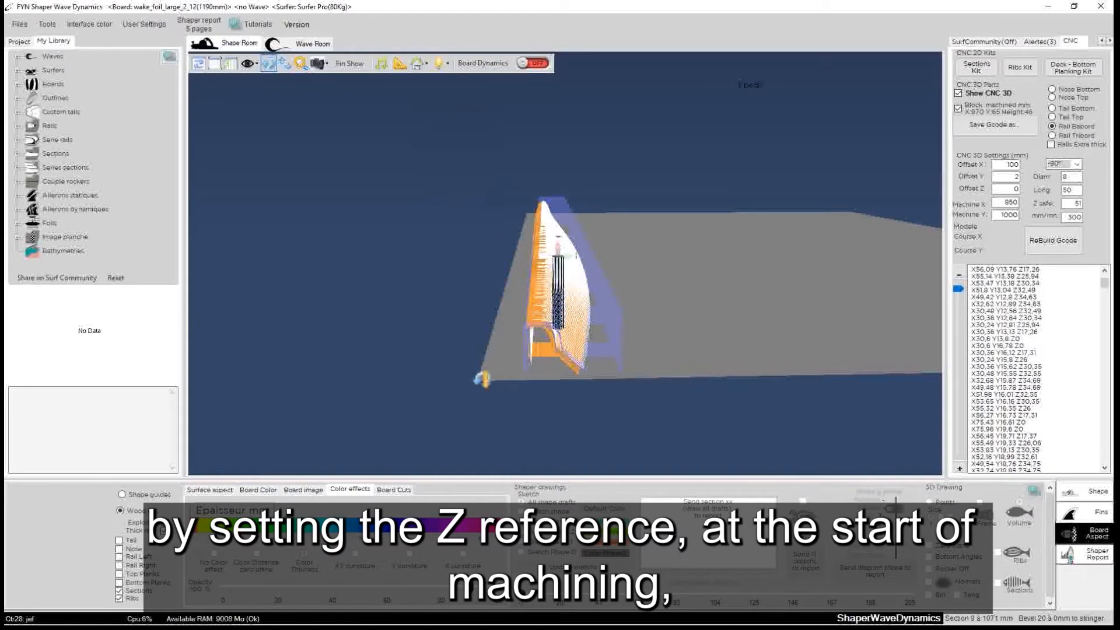
left_click_drag(502, 438, 425, 255)
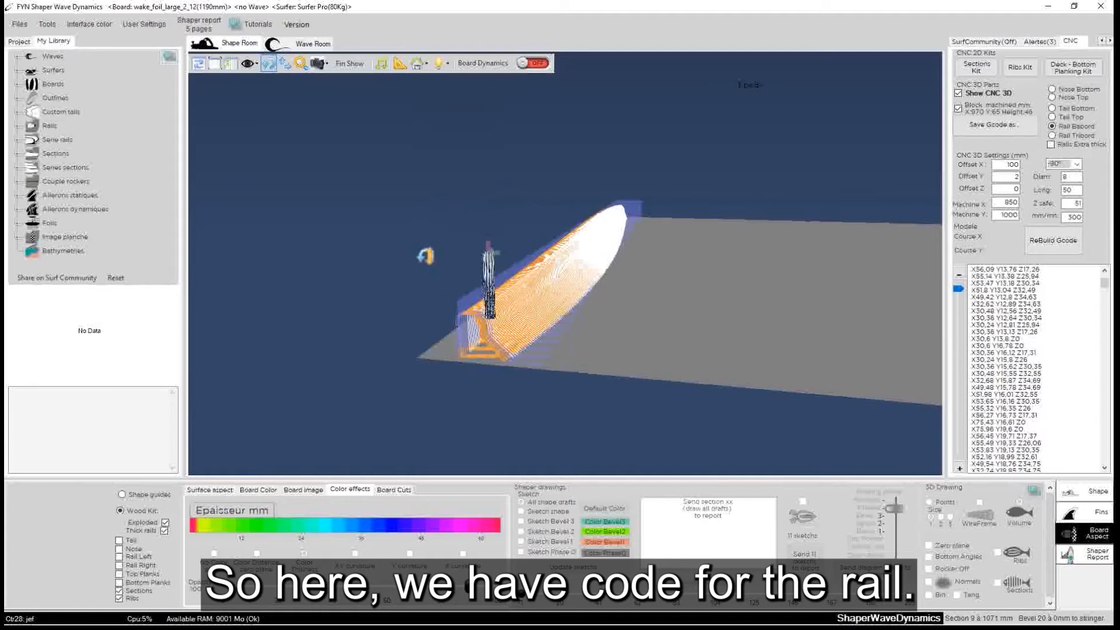
left_click_drag(593, 308, 361, 233)
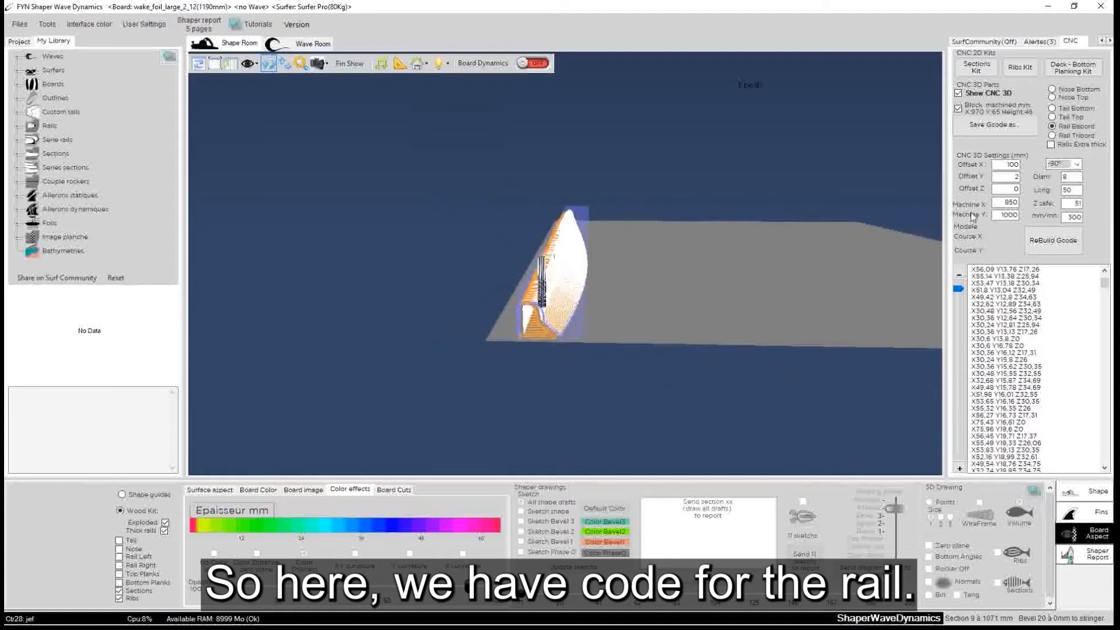
Select Rail Tribord as the 3D machining part and hide the CNC 3D view to reveal the wood kit structure.
left_click(1069, 138)
left_click_drag(407, 284, 892, 226)
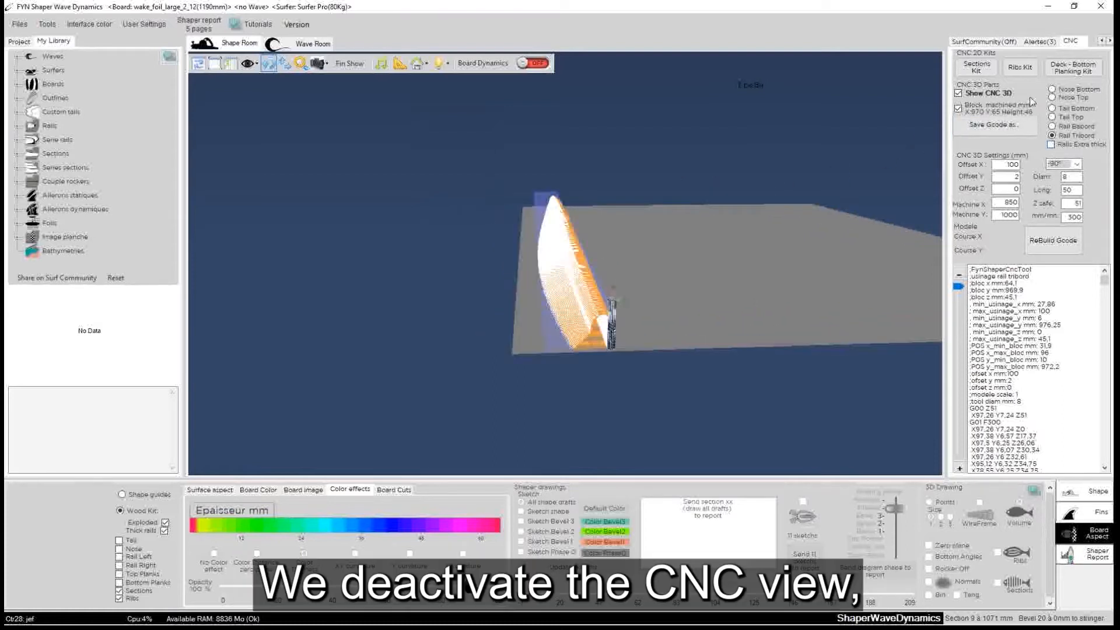
left_click(971, 97)
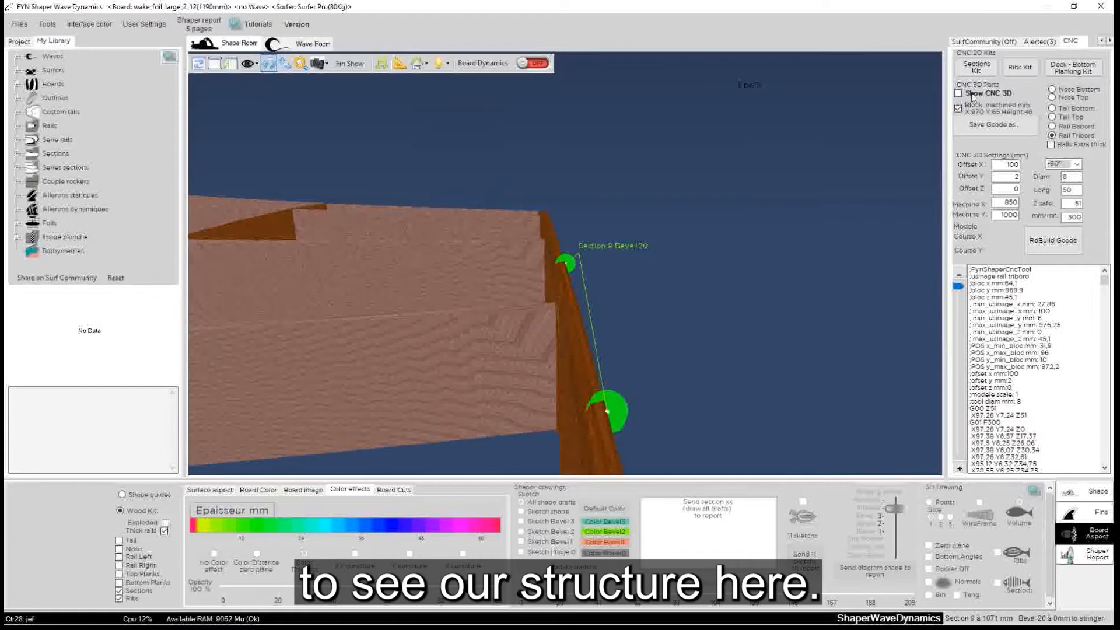
left_click_drag(808, 255, 300, 435)
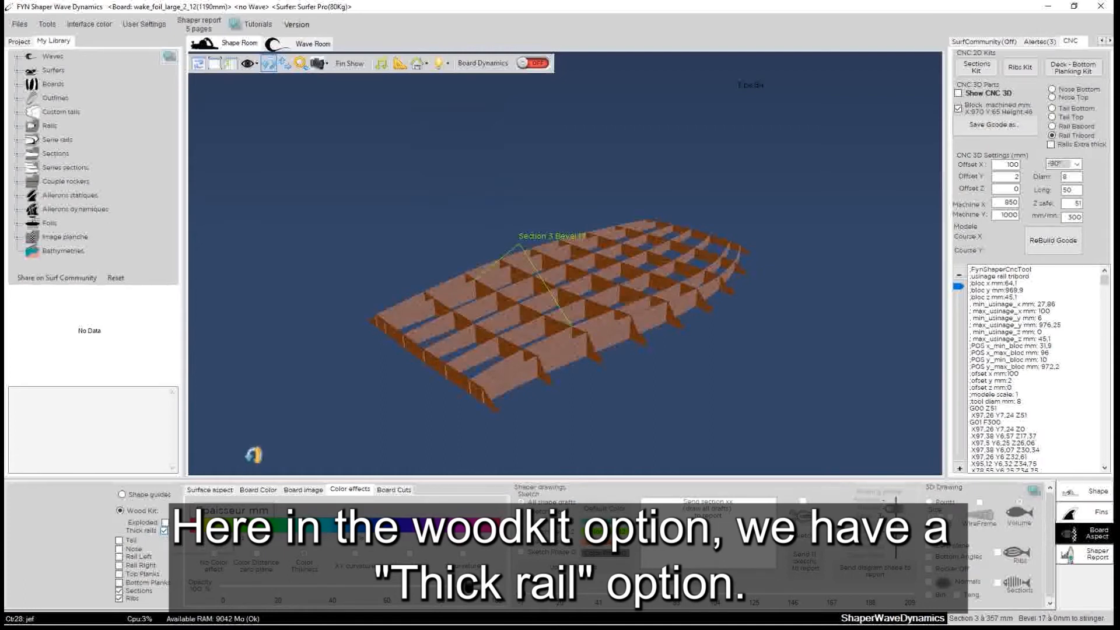
left_click_drag(253, 453, 421, 478)
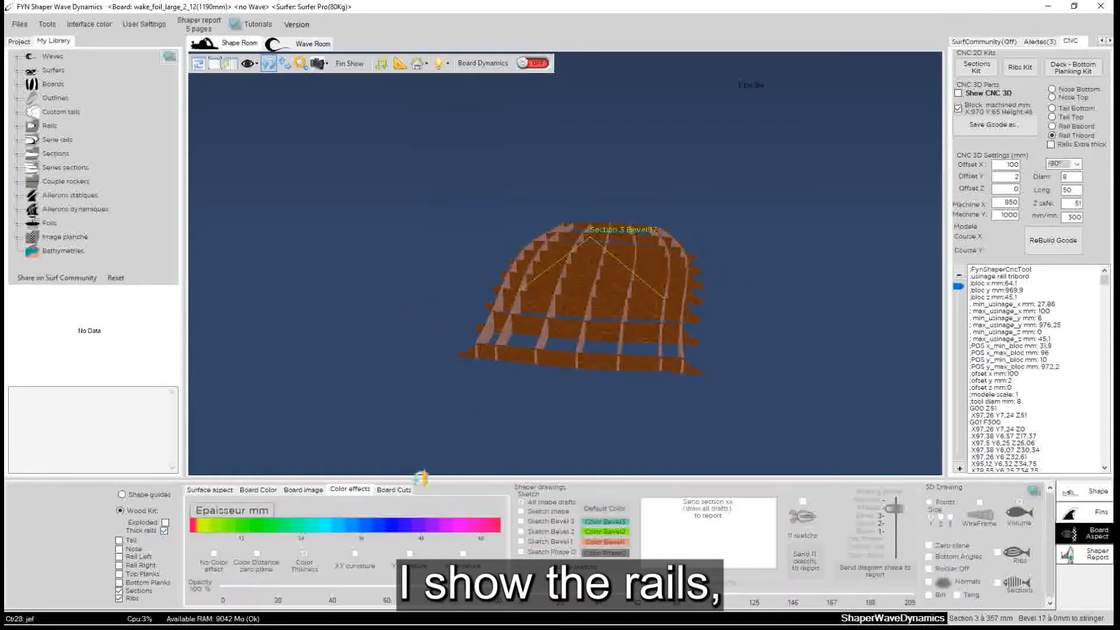
Show the left and right rails on the wood kit and examine their thick profile at the board's end.
left_click(120, 557)
left_click(119, 565)
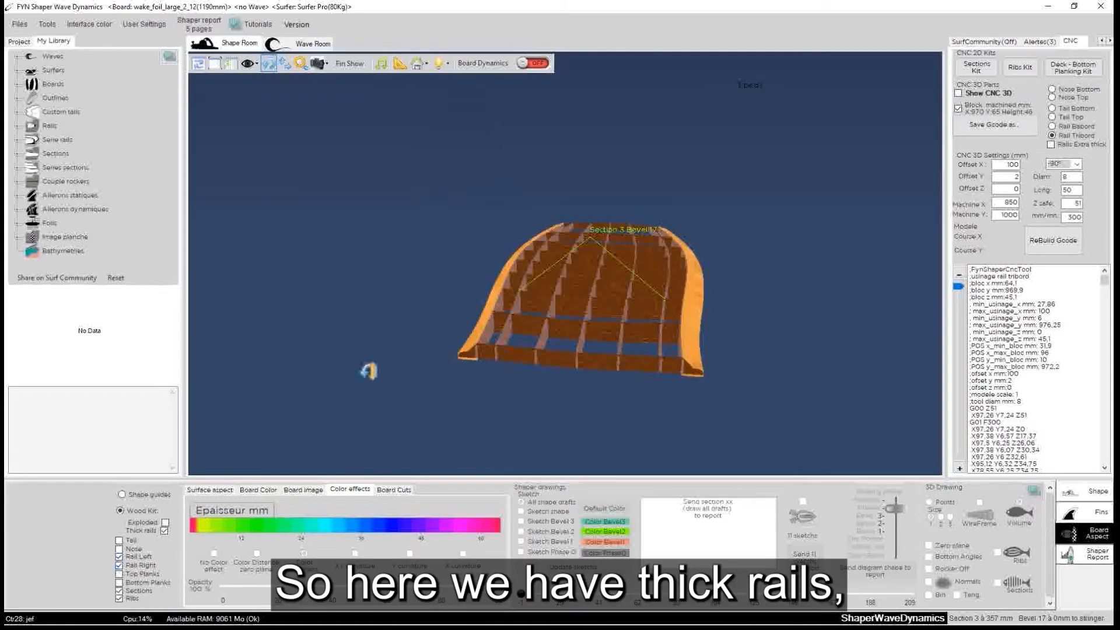
left_click_drag(528, 177, 368, 349)
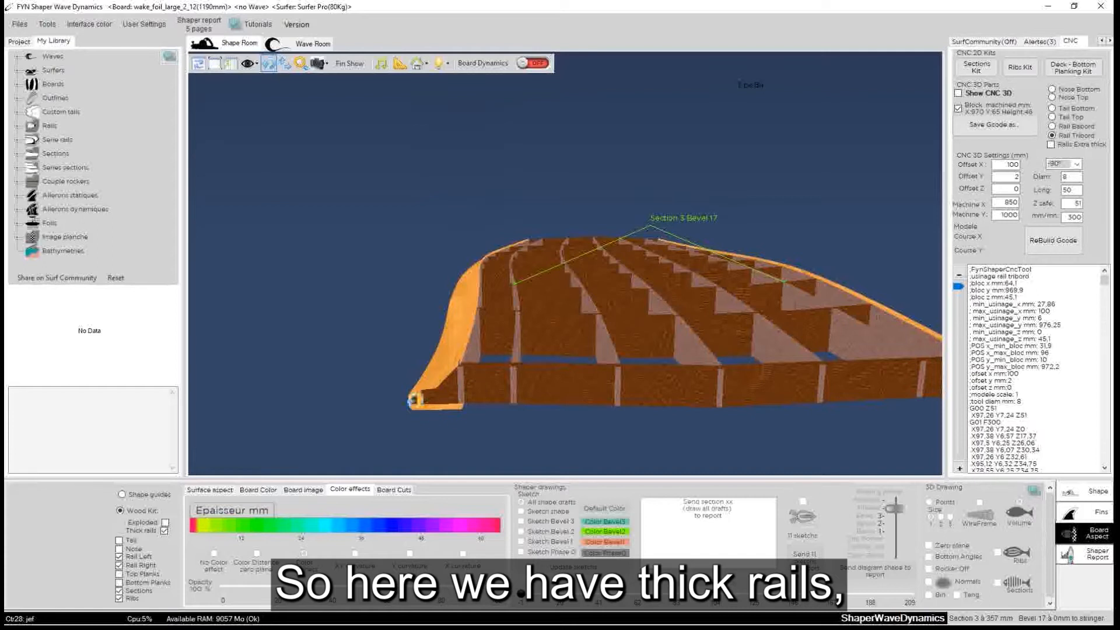
left_click_drag(413, 400, 447, 379)
left_click_drag(492, 350, 411, 473)
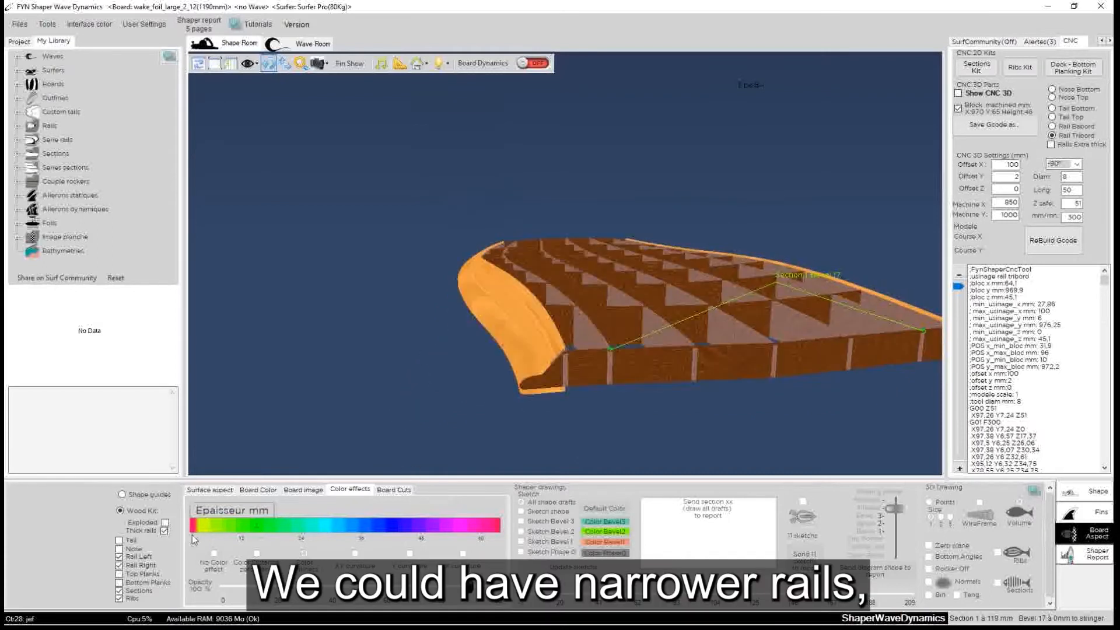
Compare ordinary and thick rails with the top planks shown, leaving Thick rails enabled and the top planks hidden.
left_click(165, 531)
mouse_move(422, 410)
left_mouse_down()
mouse_move(417, 315)
mouse_move(333, 215)
mouse_move(463, 239)
mouse_move(480, 327)
mouse_move(390, 393)
mouse_move(365, 252)
mouse_move(355, 263)
mouse_move(360, 407)
mouse_move(327, 357)
mouse_move(289, 334)
left_mouse_up()
scroll(479, 327, "up", 5)
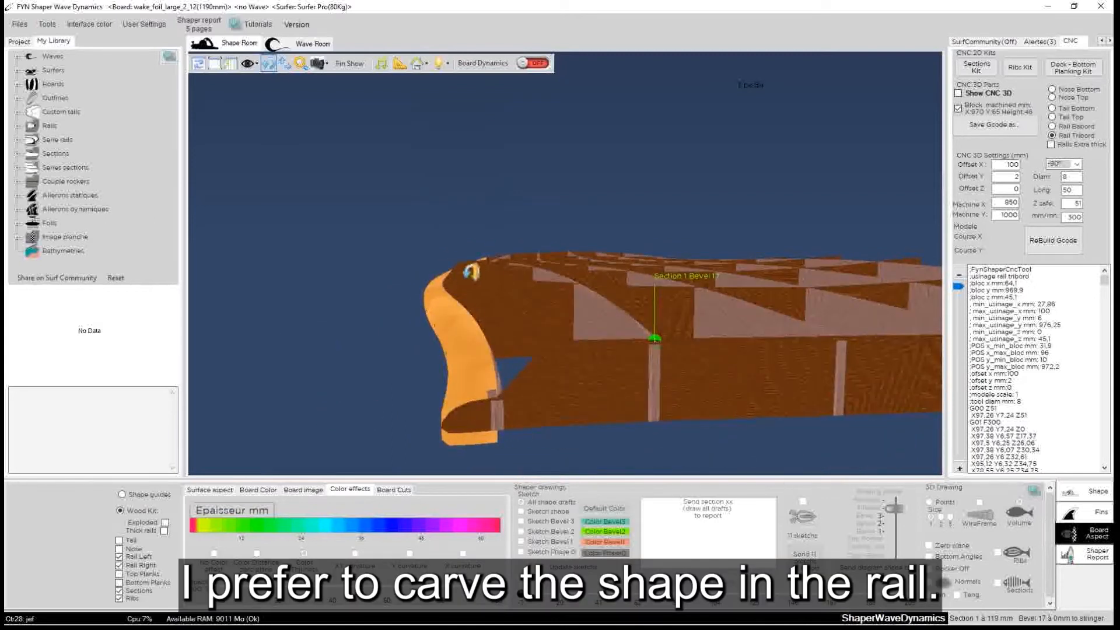
left_click_drag(426, 323, 479, 409)
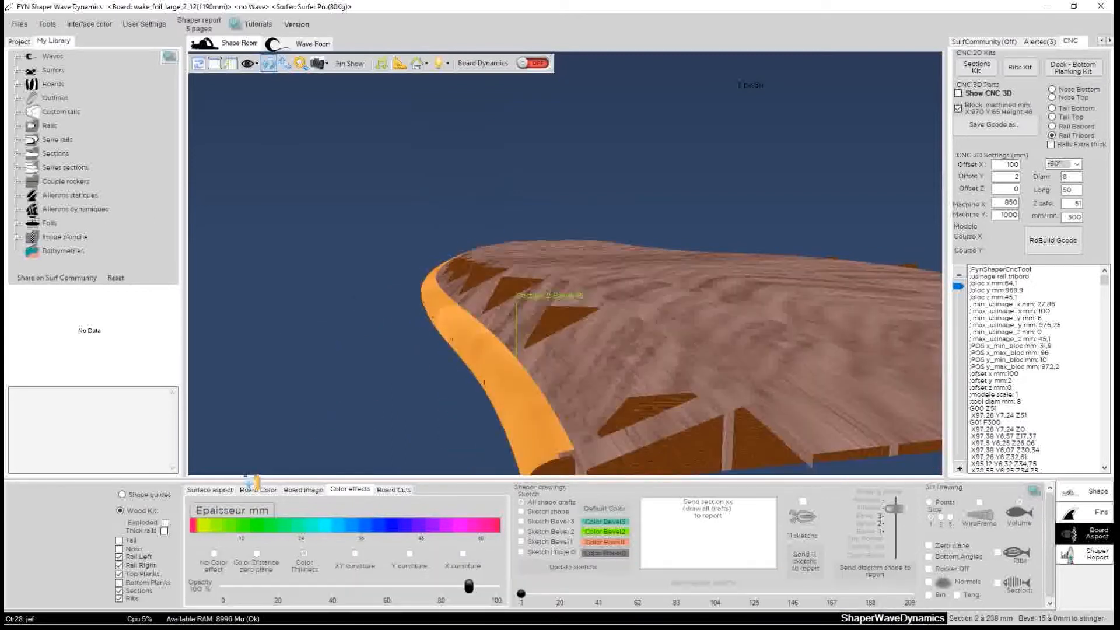
mouse_move(293, 430)
left_mouse_down()
mouse_move(344, 344)
mouse_move(320, 280)
mouse_move(377, 330)
left_mouse_up()
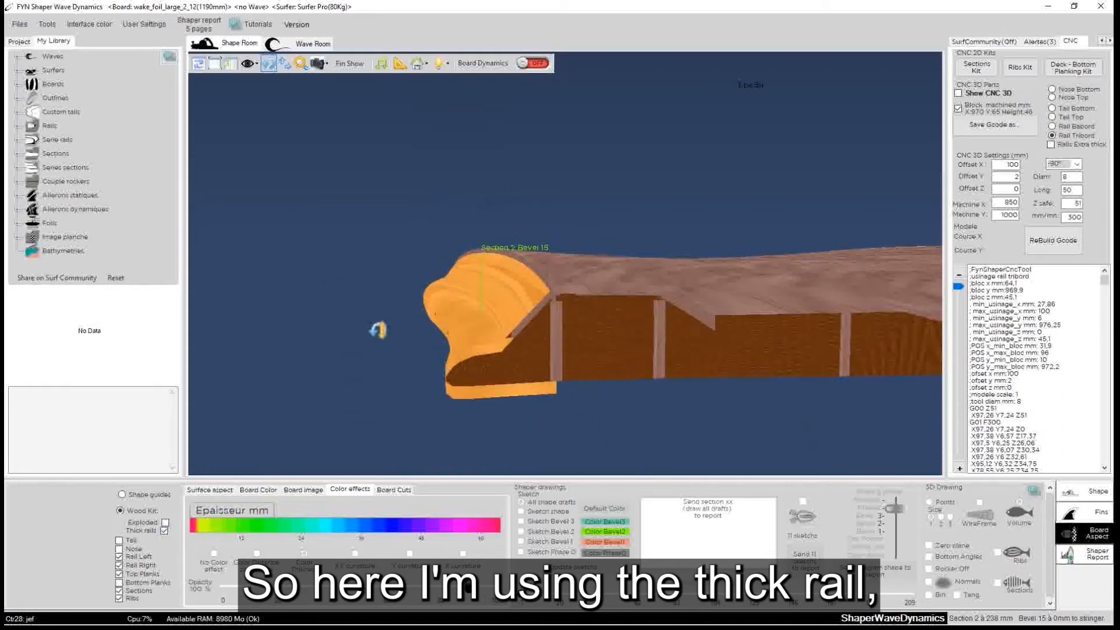
left_click_drag(456, 263, 391, 392)
left_click_drag(573, 321, 448, 387)
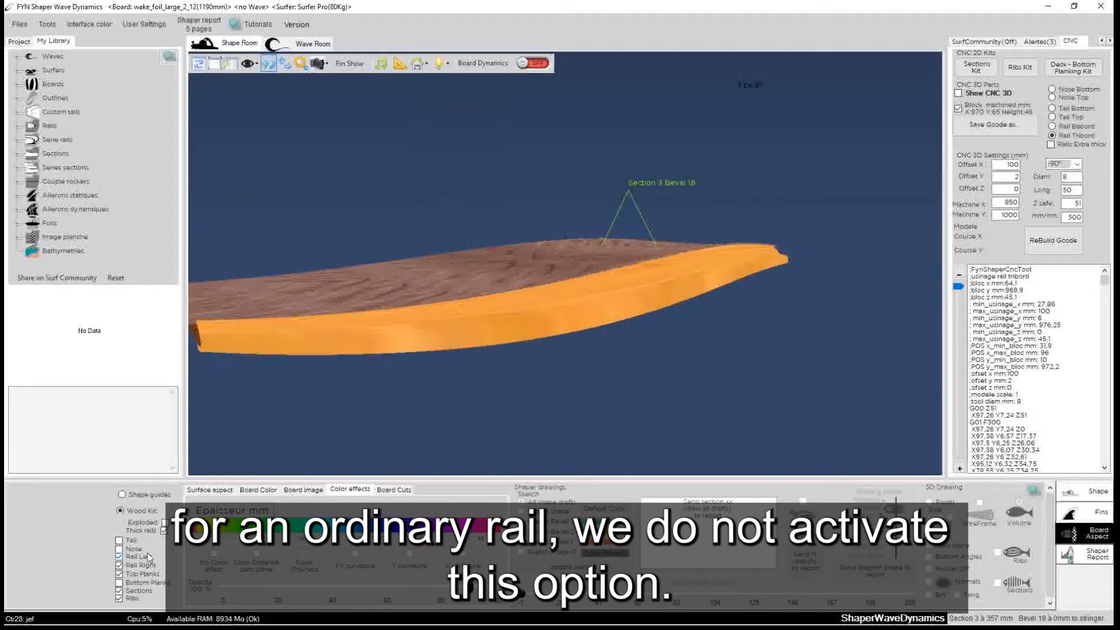
left_click_drag(390, 247, 531, 350)
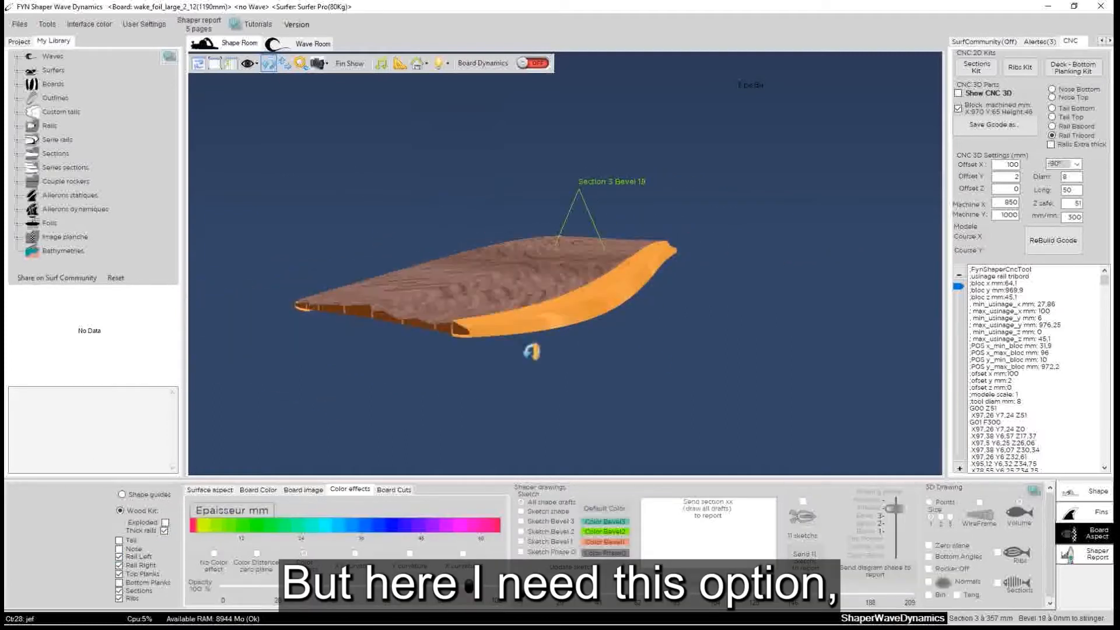
left_click(119, 574)
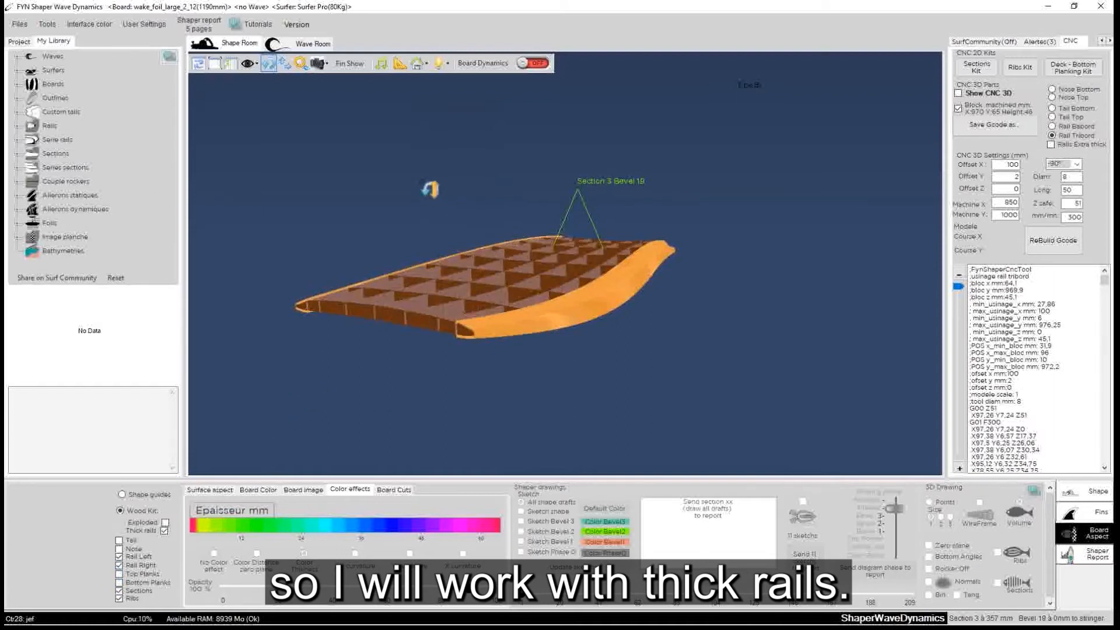
Enable Rails Extra thick for Rail Tribord, then show the CNC 3D view and advance the tool along the toolpath.
left_click_drag(425, 187, 733, 342)
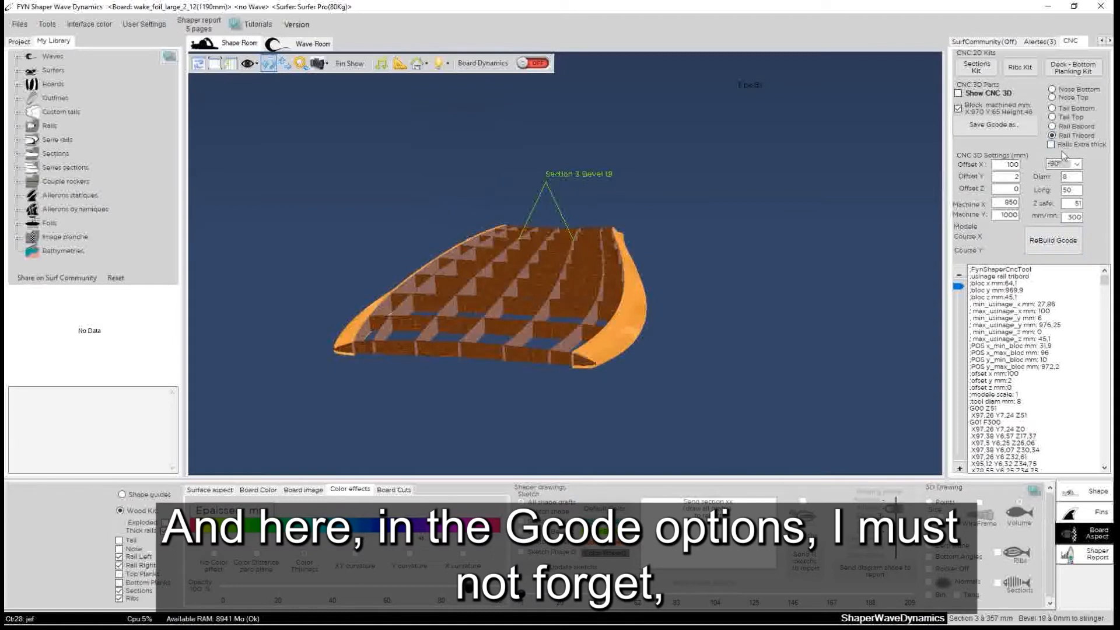
left_click(1052, 145)
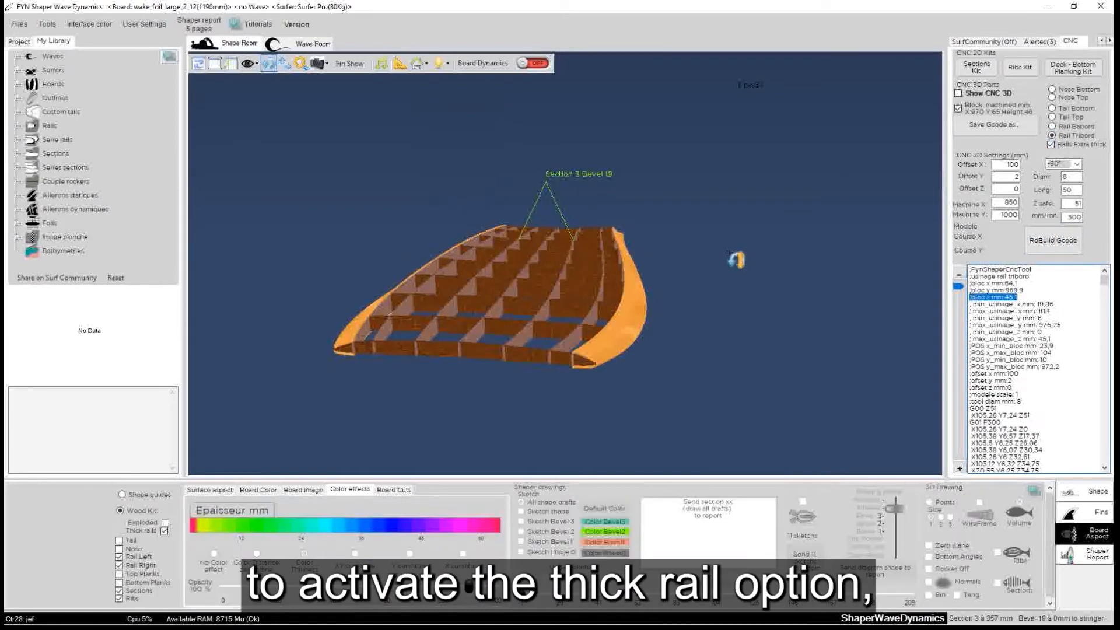
left_click(958, 94)
left_click_drag(519, 409, 959, 353)
scroll(538, 325, "down", 3)
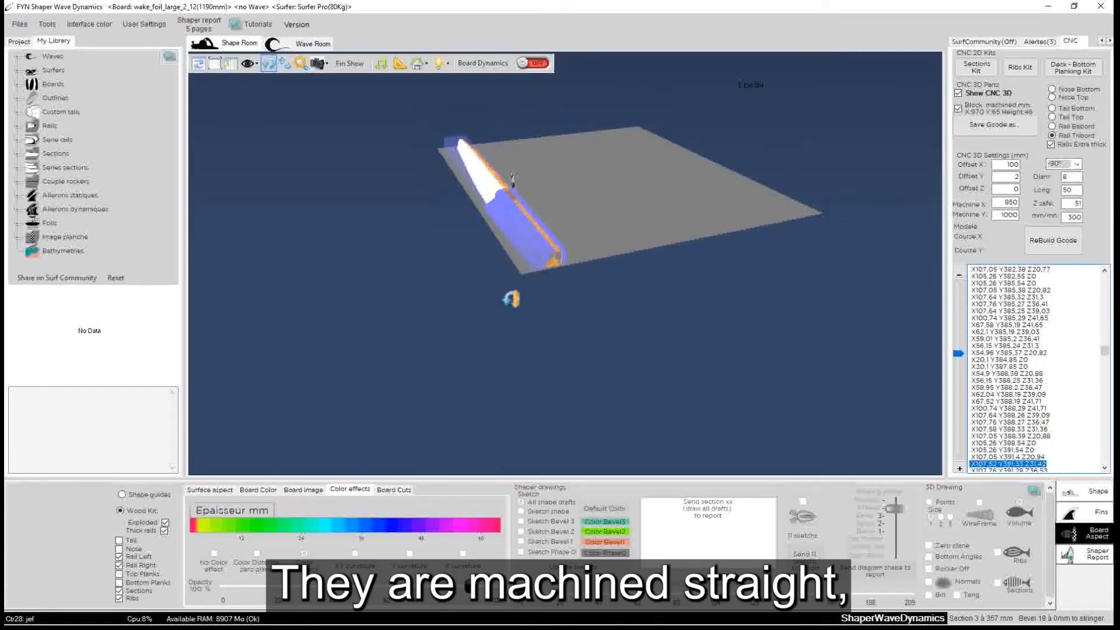
Hide the CNC 3D view and examine how the thick rails fit along the wood kit's ribs and sections.
left_click(958, 94)
scroll(675, 204, "down", 4)
left_click_drag(677, 187, 461, 301)
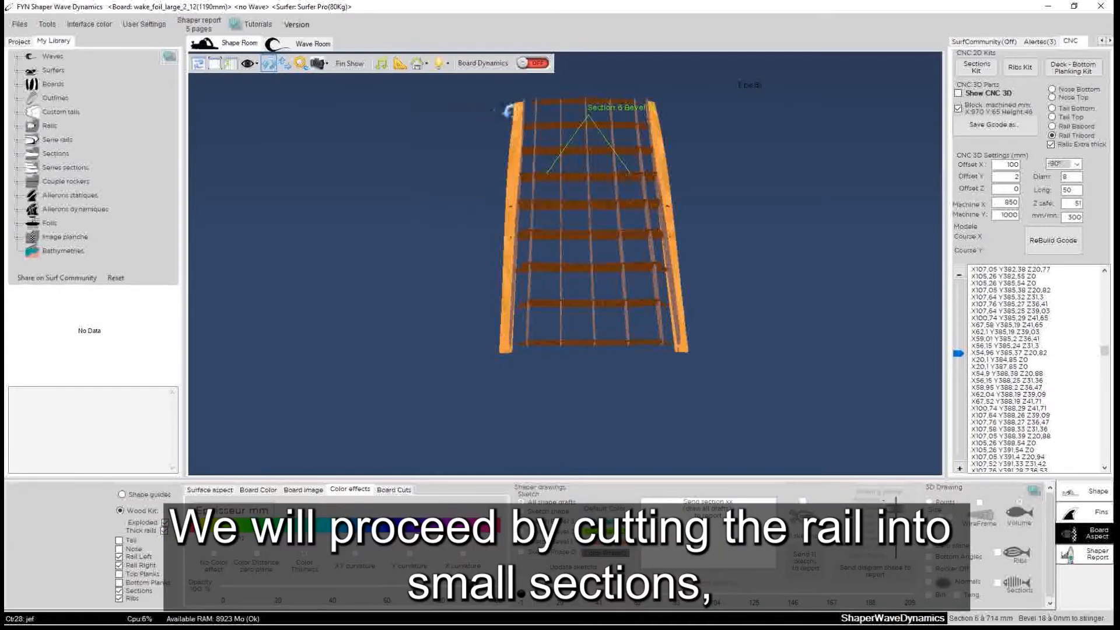
left_click_drag(656, 400, 708, 104)
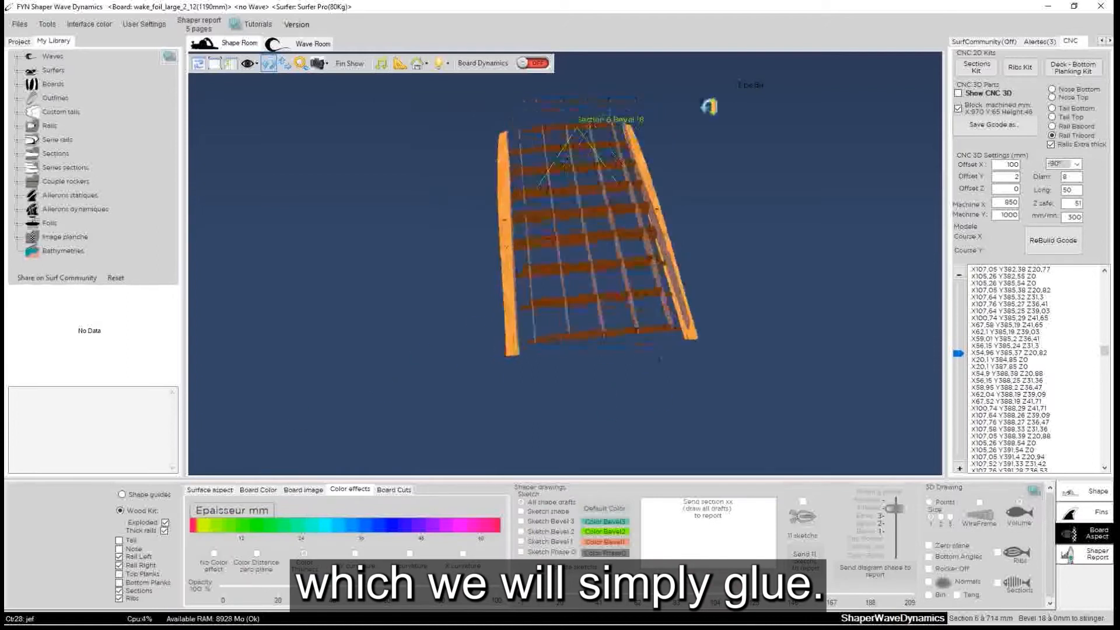
left_click_drag(440, 328, 754, 140)
mouse_move(394, 380)
left_mouse_down()
mouse_move(616, 225)
mouse_move(858, 139)
left_mouse_up()
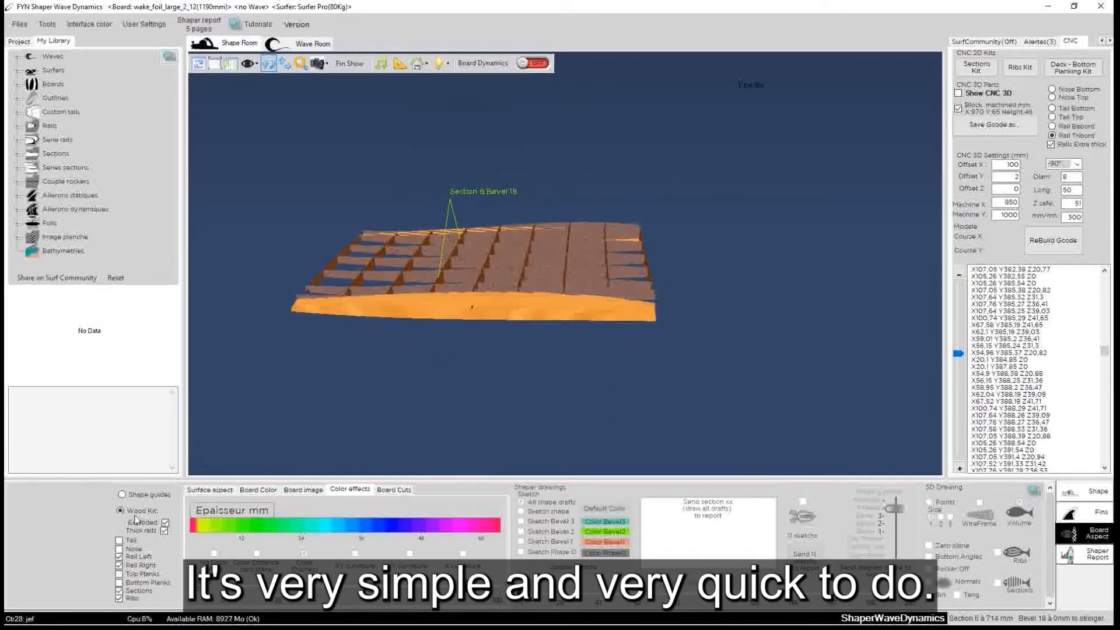
mouse_move(345, 189)
left_mouse_down()
mouse_move(804, 262)
mouse_move(543, 360)
mouse_move(340, 342)
mouse_move(773, 263)
mouse_move(684, 362)
left_mouse_up()
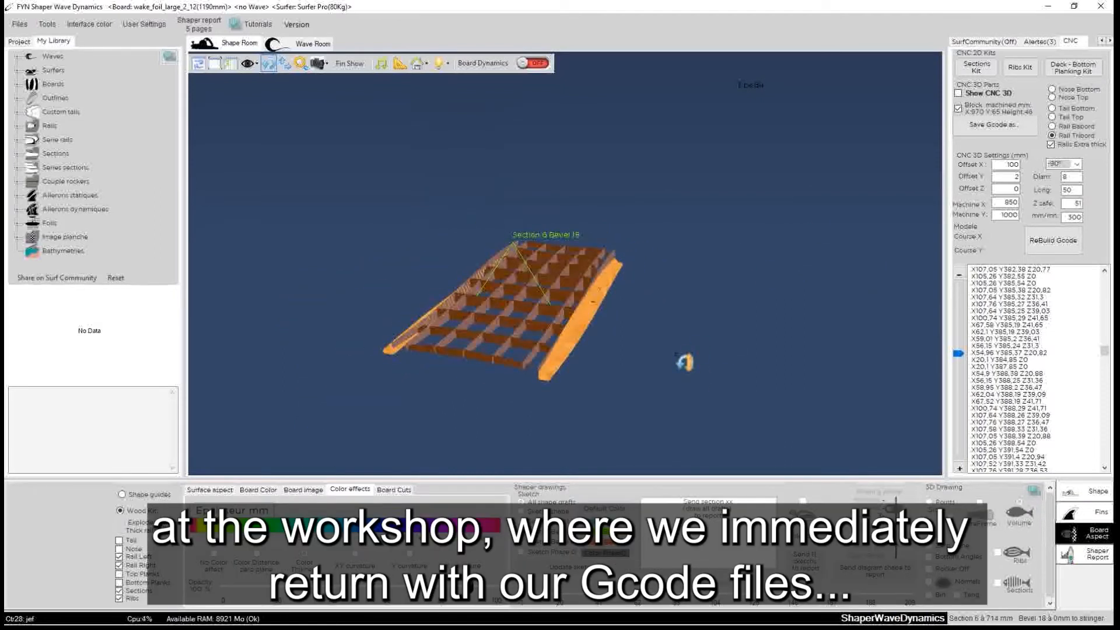